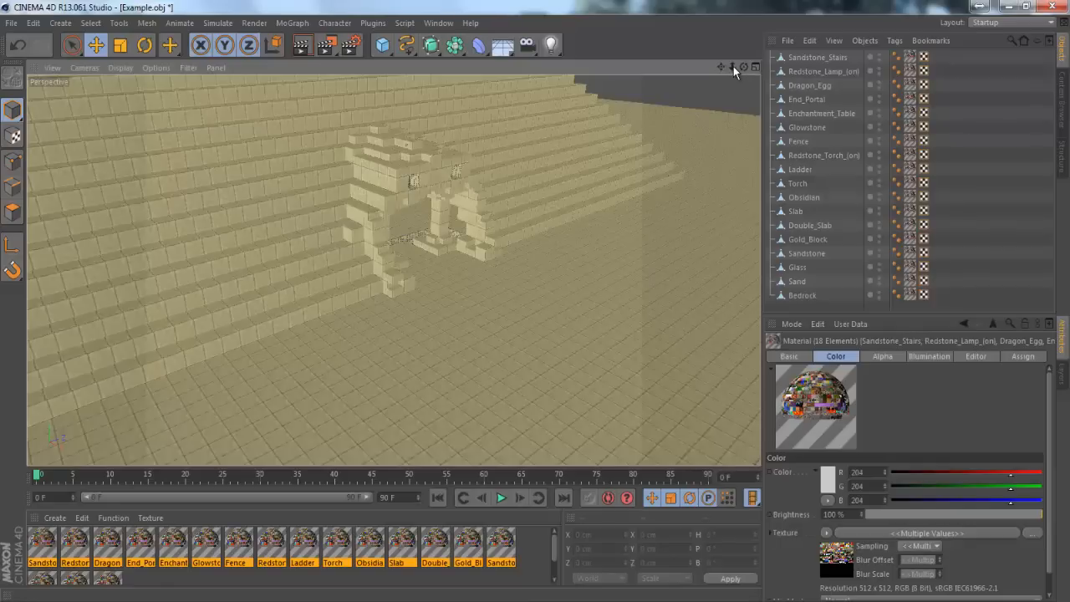
left_click_drag(746, 68, 535, 306)
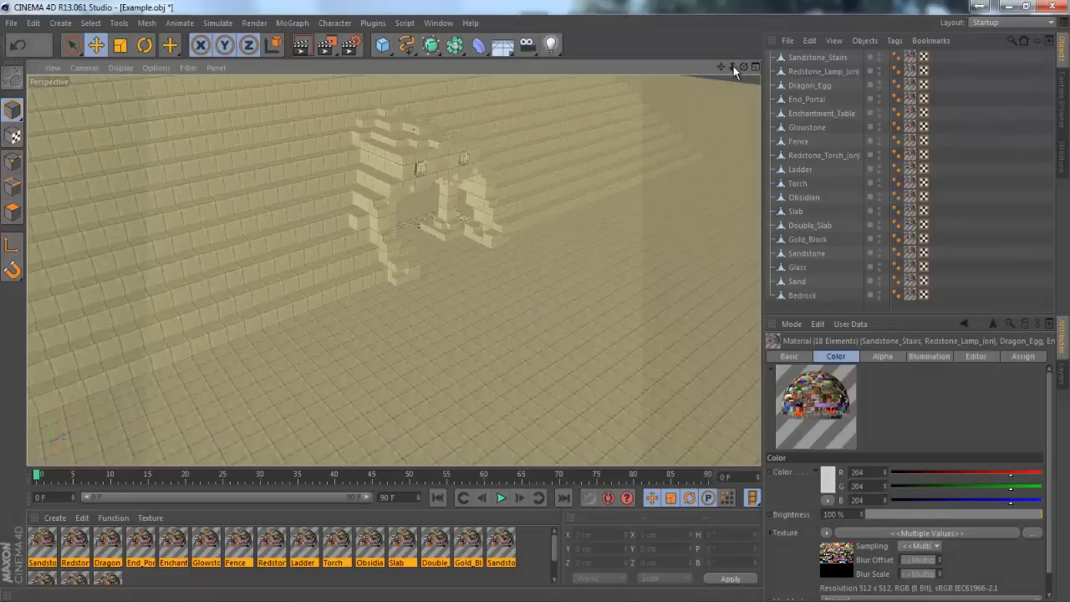
left_click_drag(733, 66, 539, 301)
left_click_drag(723, 64, 535, 303)
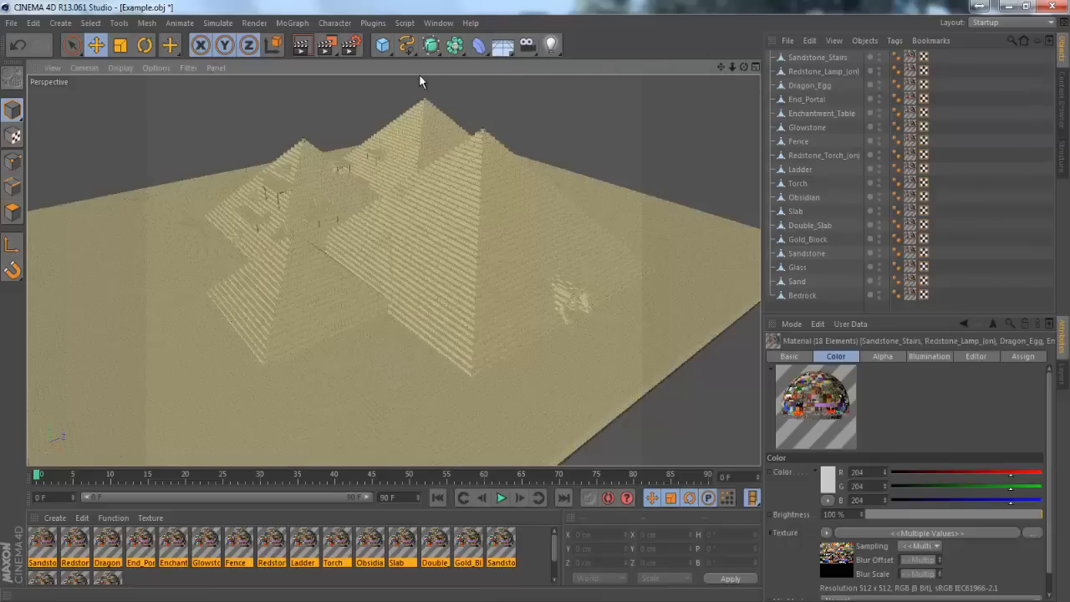
Set the render output to a width of 1280 and height of 720 pixels, with a resolution of 300 DPI
left_click(351, 45)
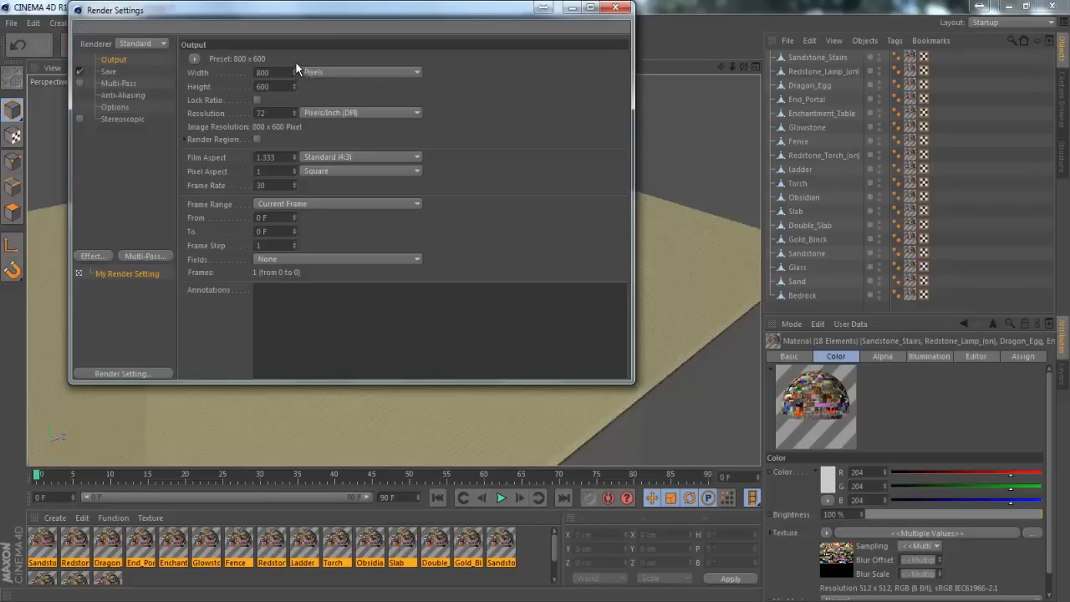
left_click_drag(279, 74, 243, 66)
type("1280")
key("Return")
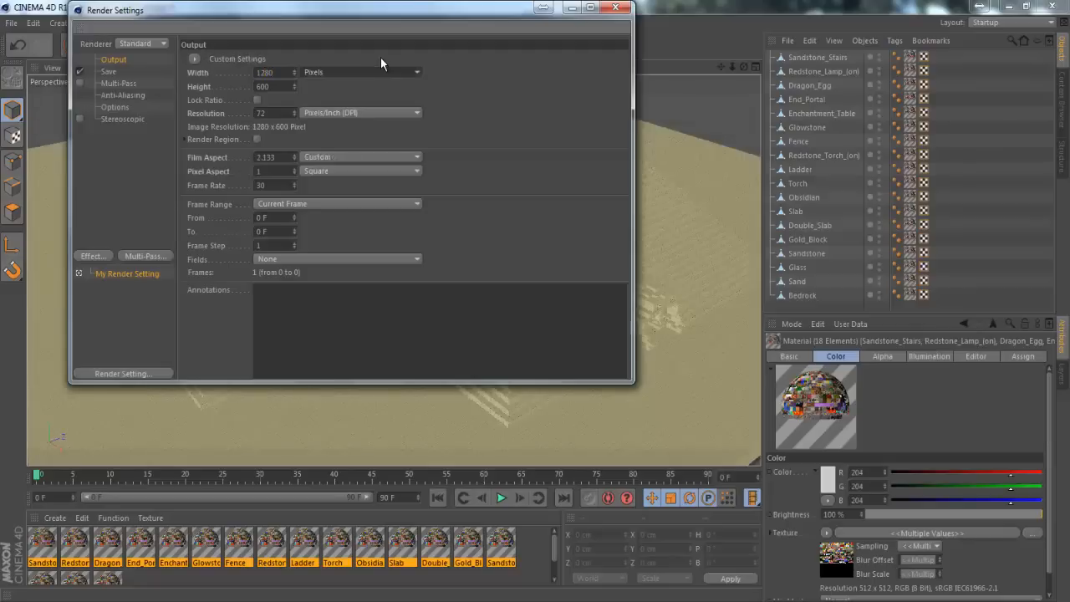
key("Tab")
type("720")
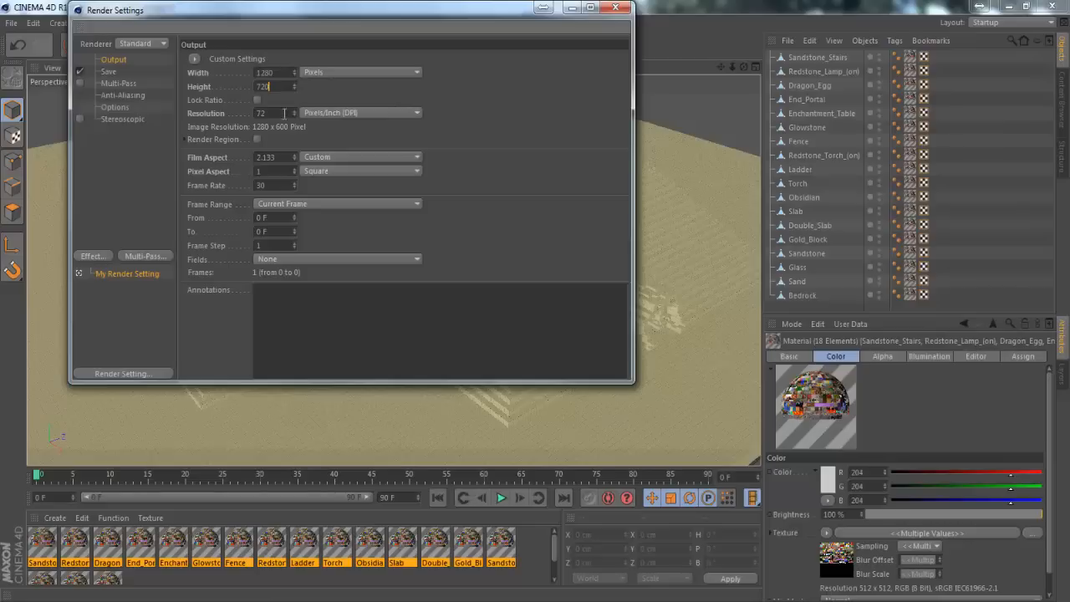
key("Return")
key("Tab")
type("300")
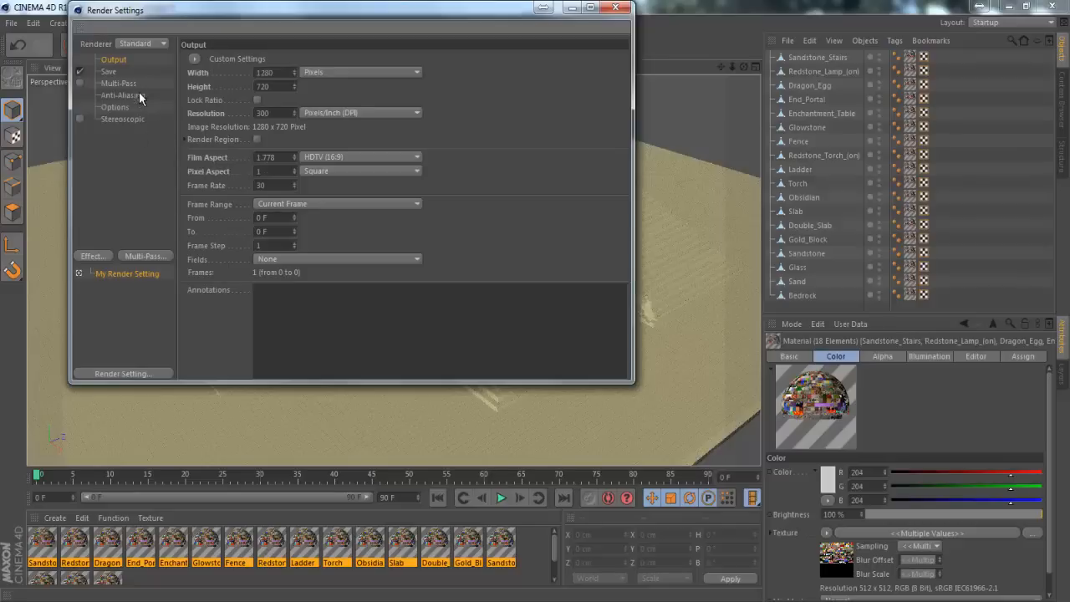
Set the save format of the rendered output to QuickTime Movie
left_click(108, 72)
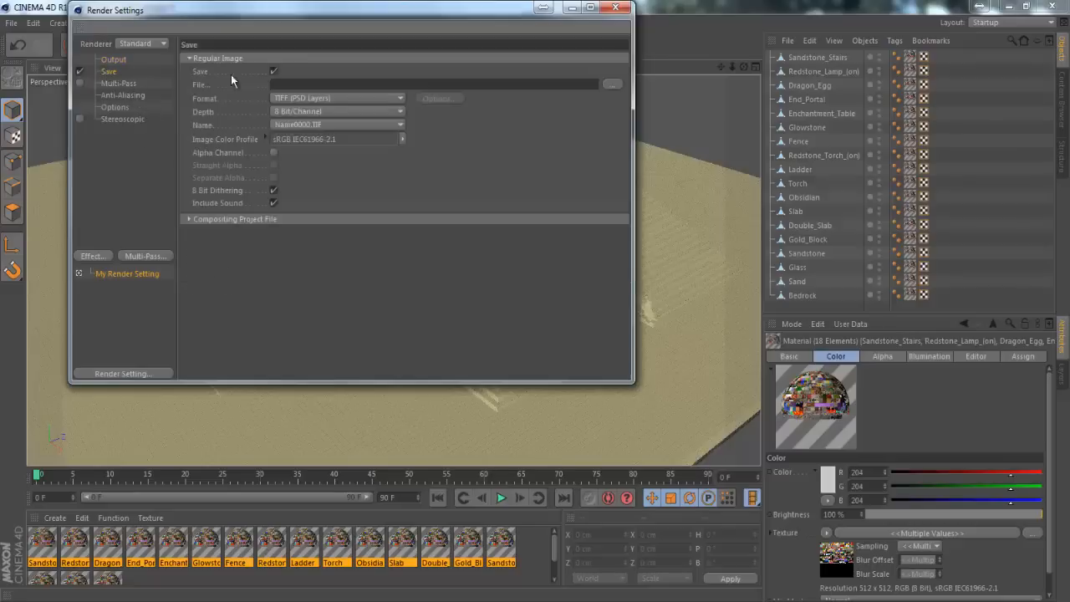
left_click(306, 98)
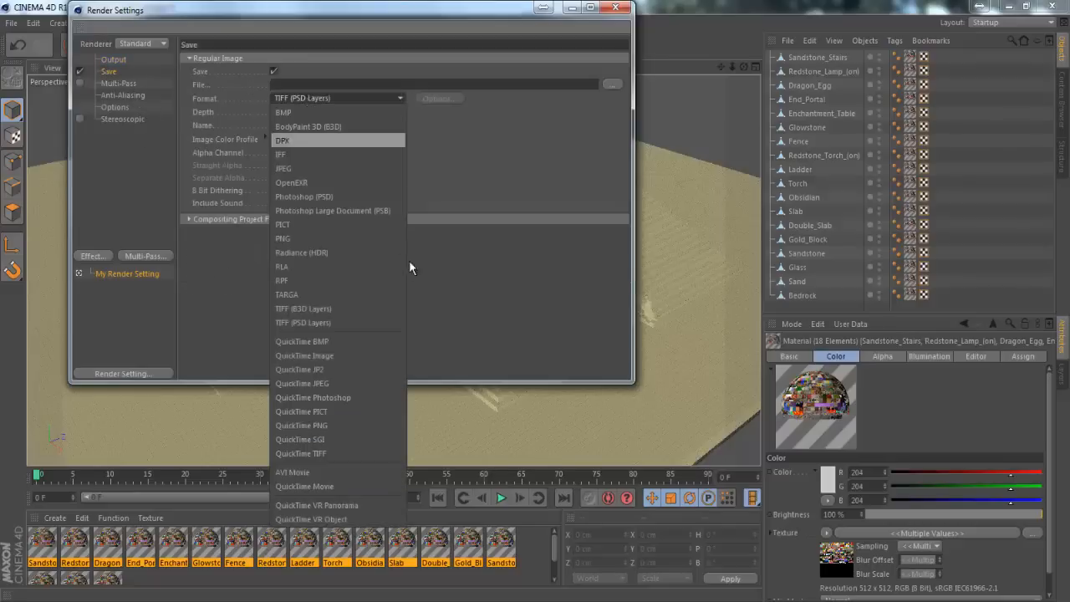
left_click(336, 485)
left_click(114, 59)
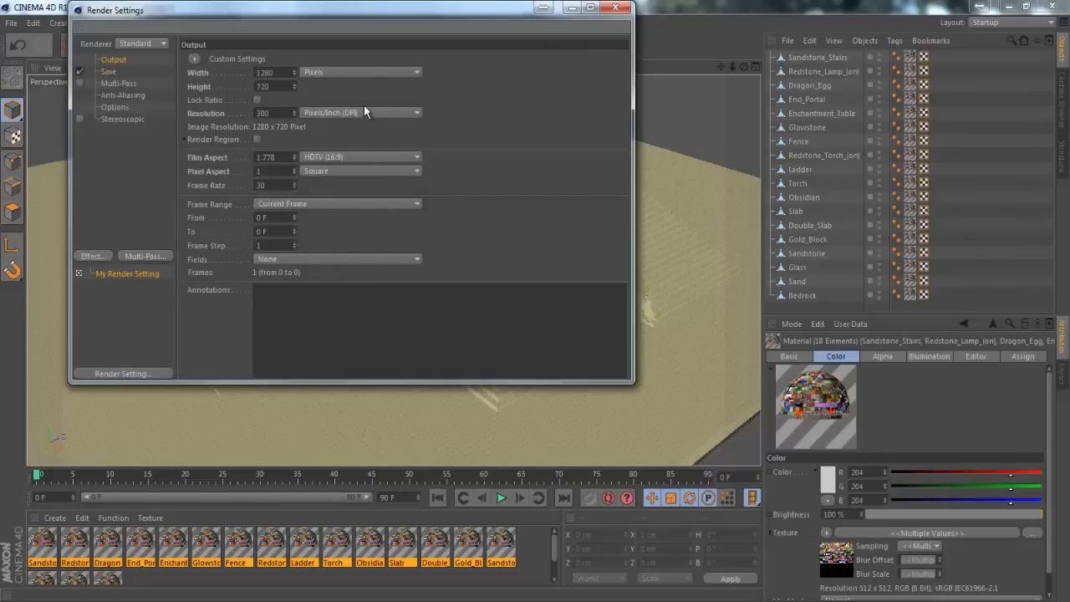
left_click(108, 72)
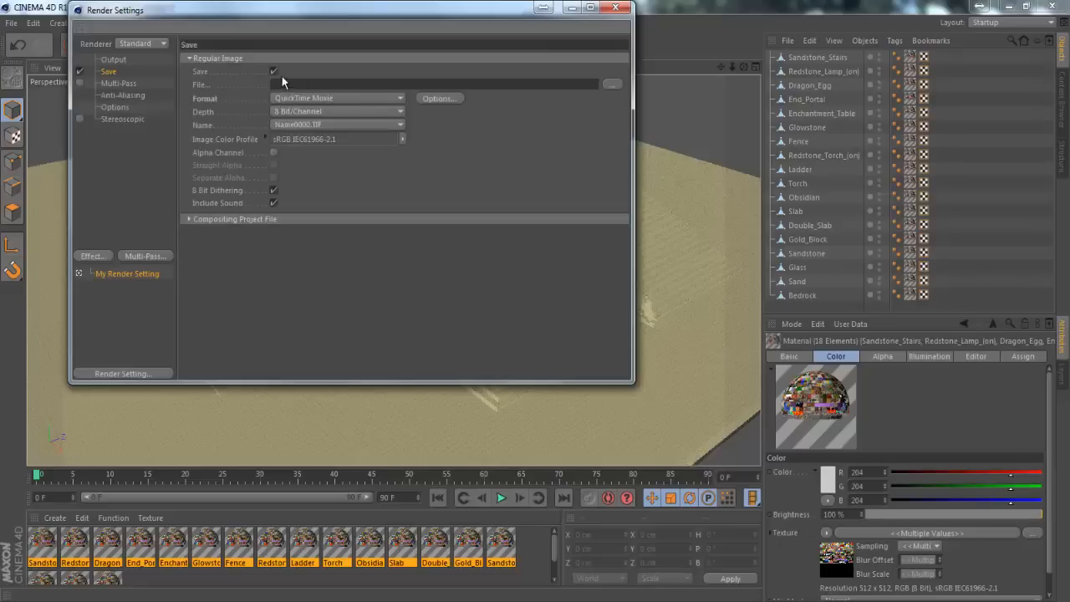
left_click(380, 97)
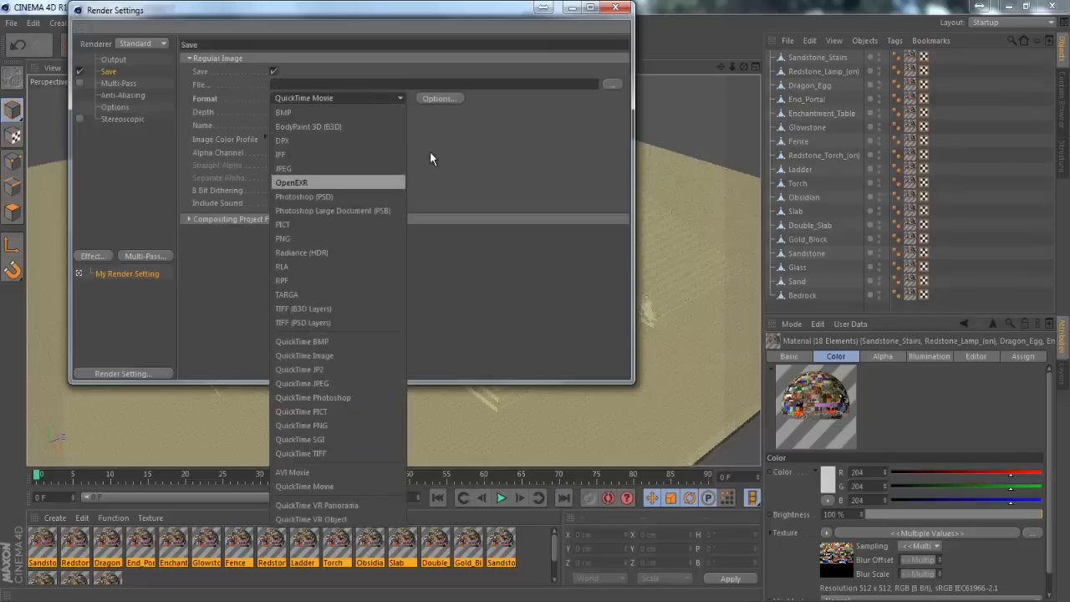
left_click(447, 122)
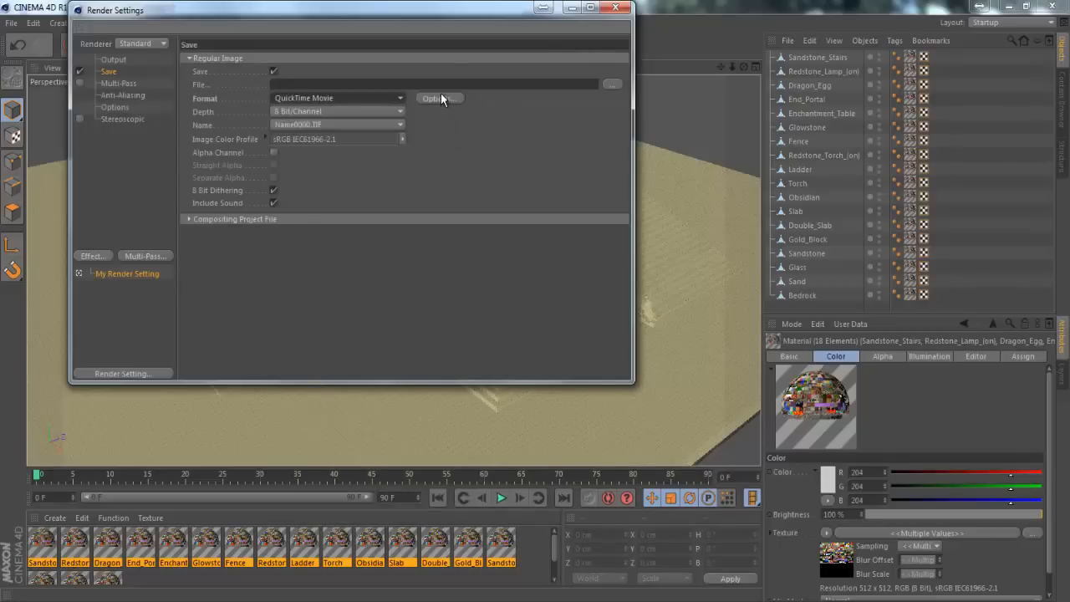
Inspect the QuickTime compression settings and leave them without making changes
left_click(440, 98)
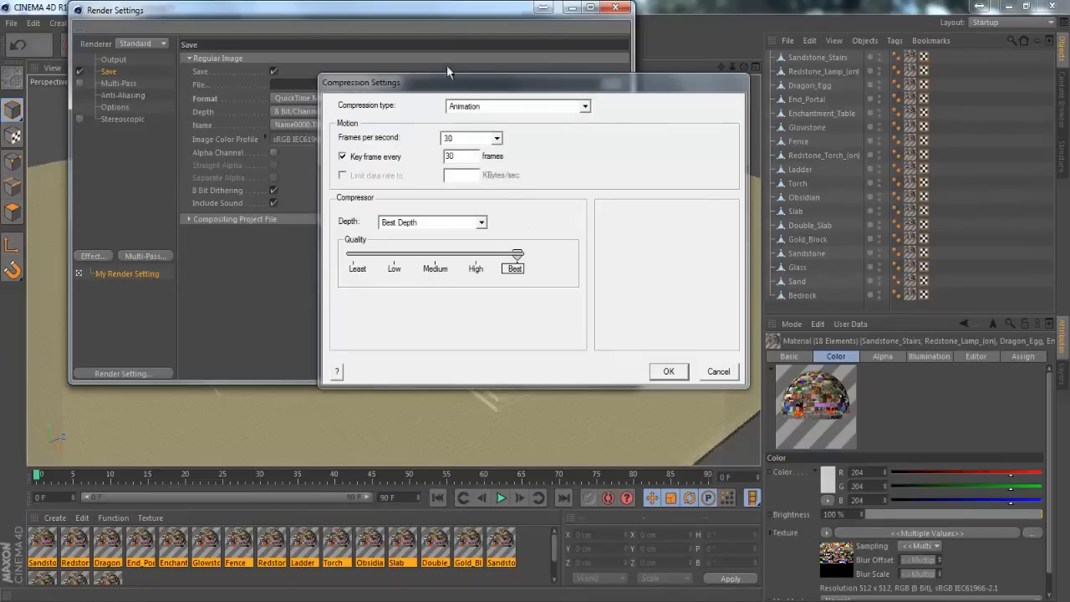
left_click(499, 107)
left_click(696, 192)
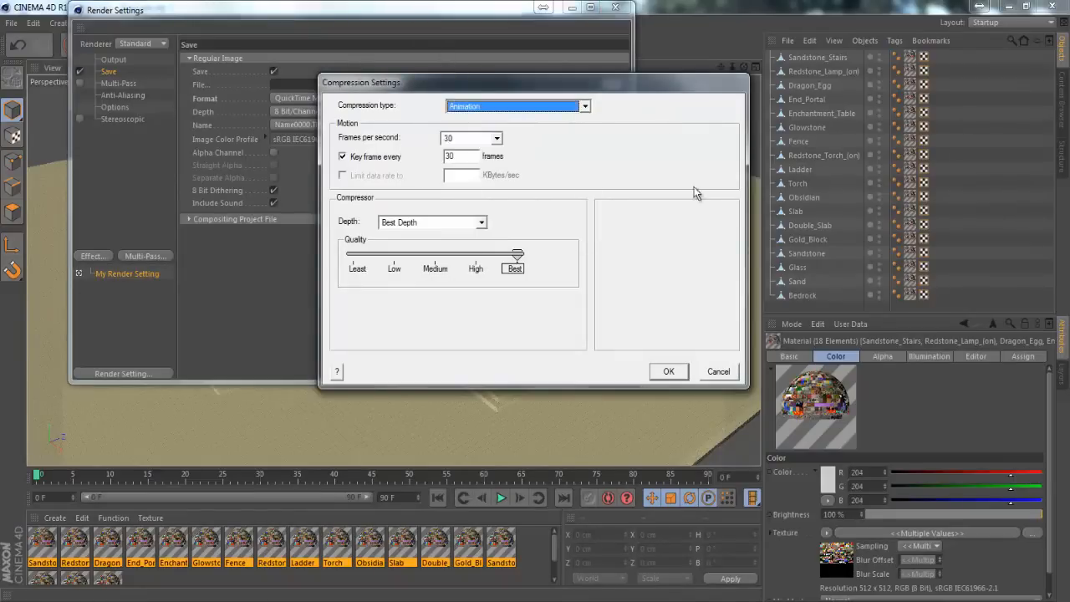
left_click(723, 372)
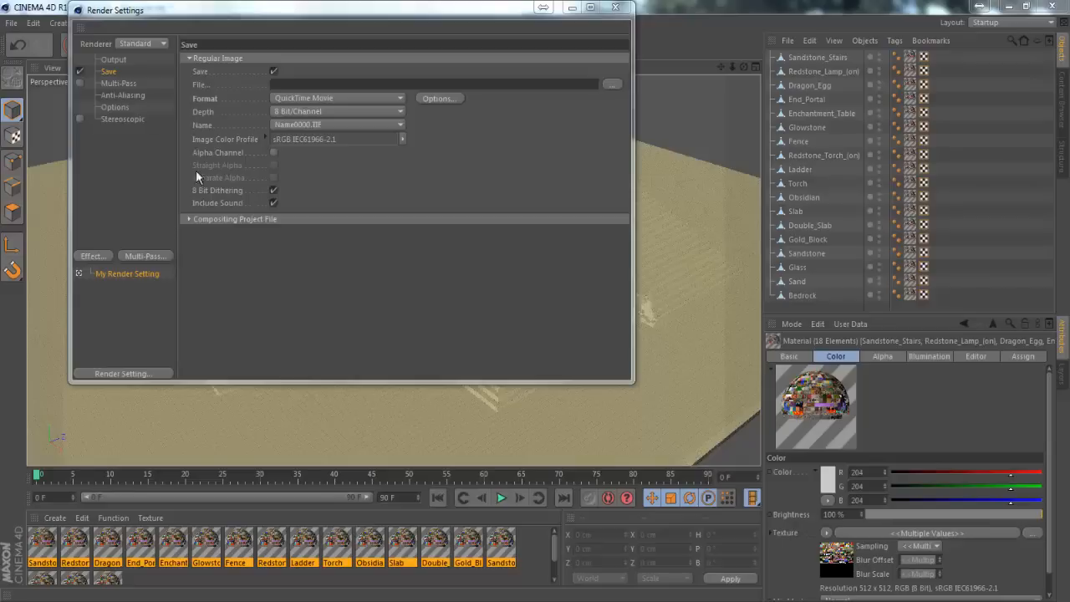
left_click(214, 222)
left_click(203, 219)
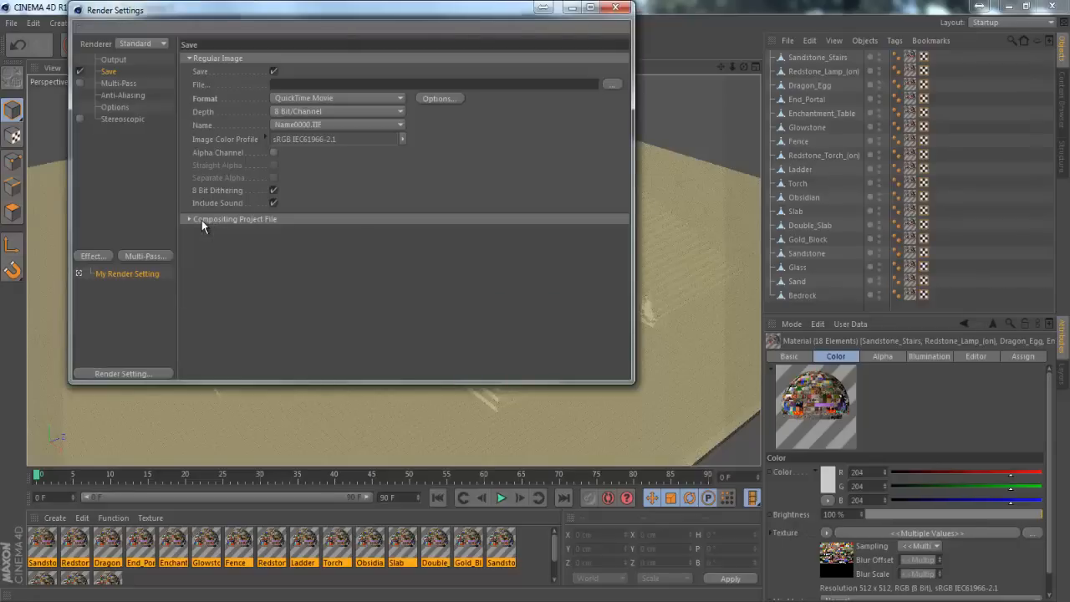
left_click(198, 220)
left_click(198, 220)
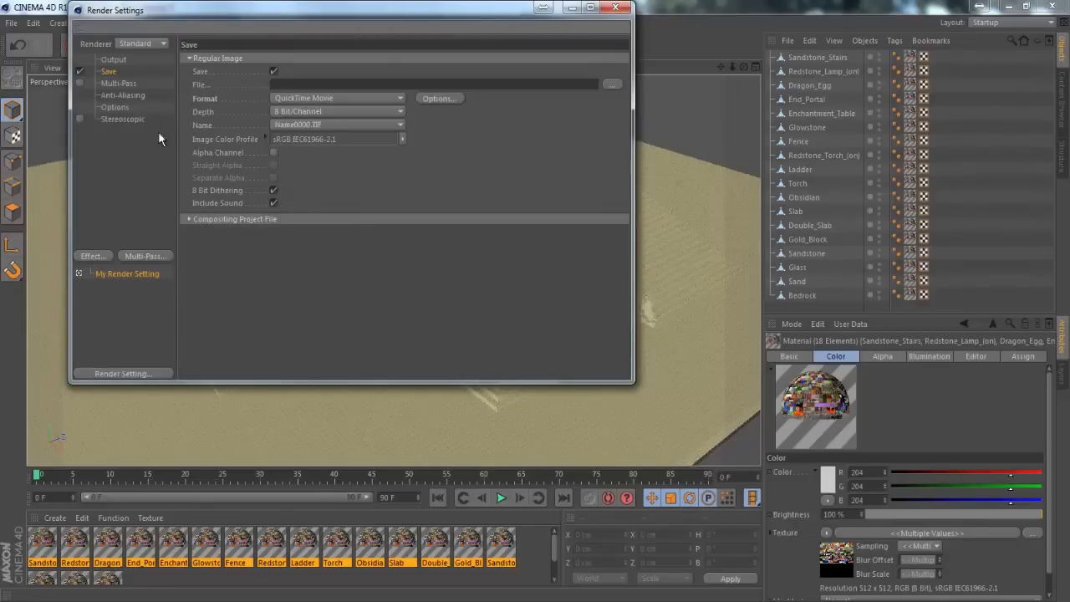
Set the render anti-aliasing to None and close the render settings
left_click(126, 85)
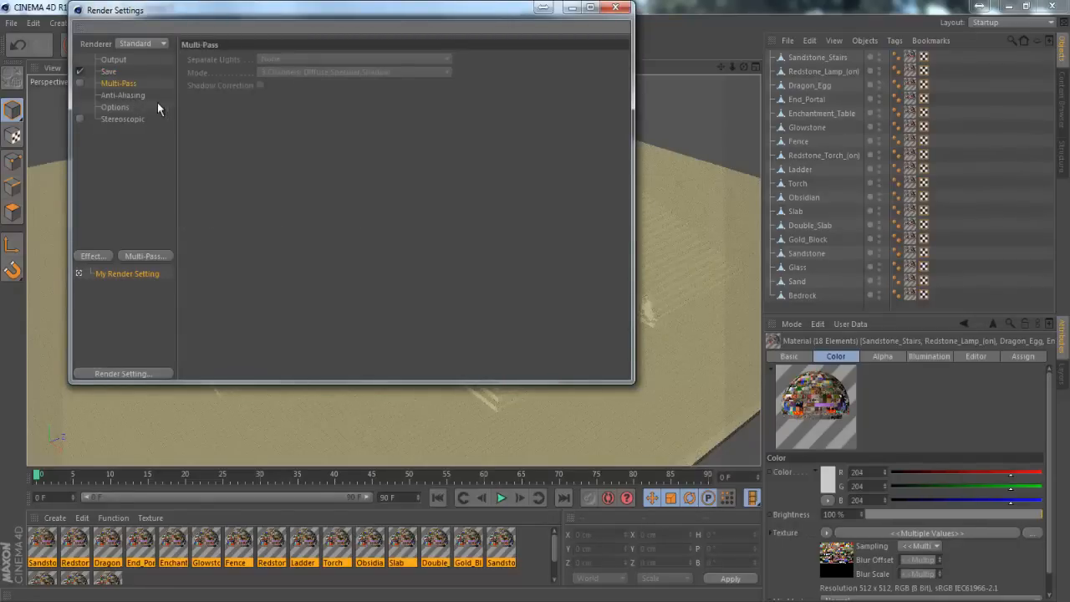
left_click(125, 94)
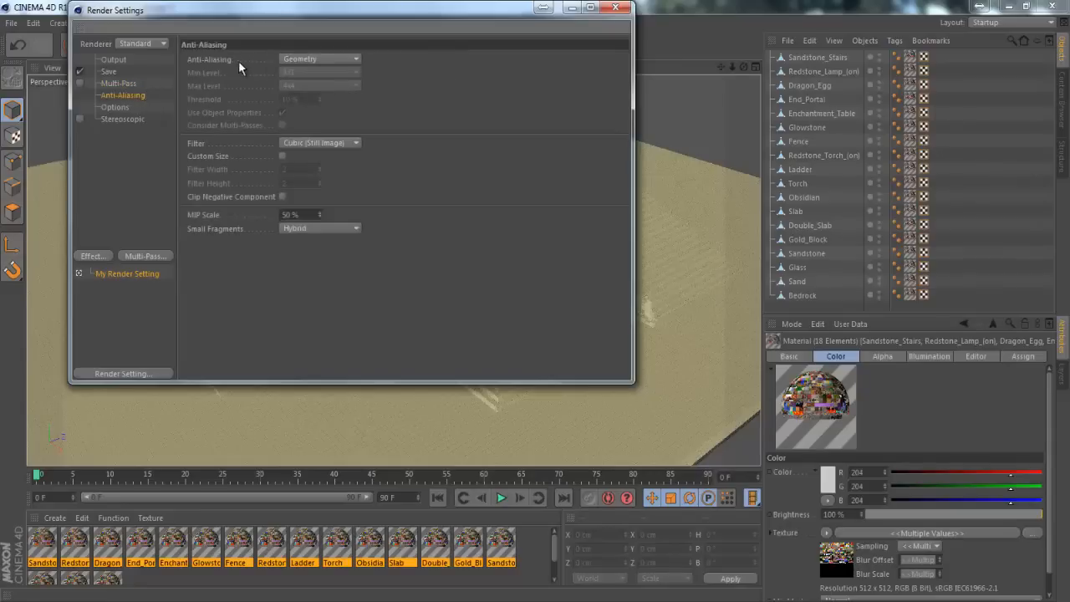
left_click(320, 59)
left_click(385, 60)
left_click(355, 59)
left_click(351, 74)
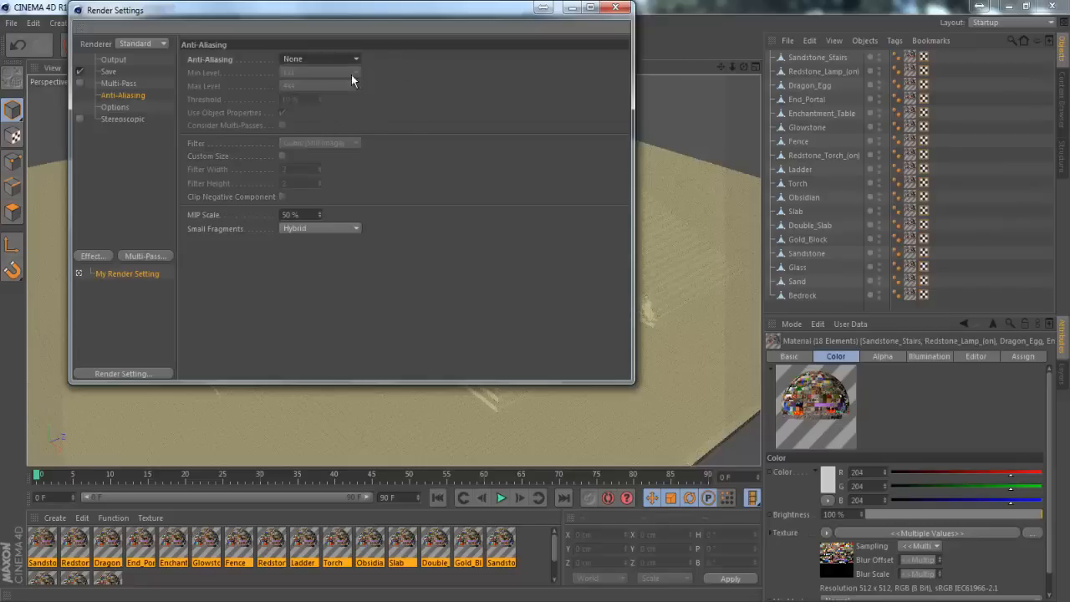
left_click(615, 12)
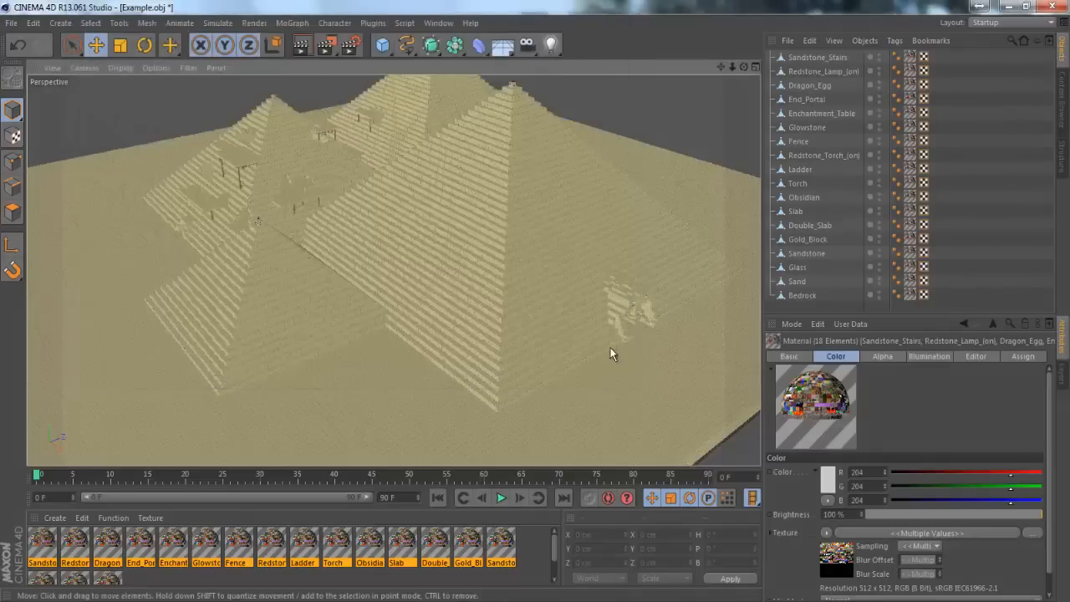
Render a close-up of the sandstone steps at the pyramid's base in the viewport to examine the texture edges
scroll(610, 353, "up", 5)
scroll(512, 405, "up", 10)
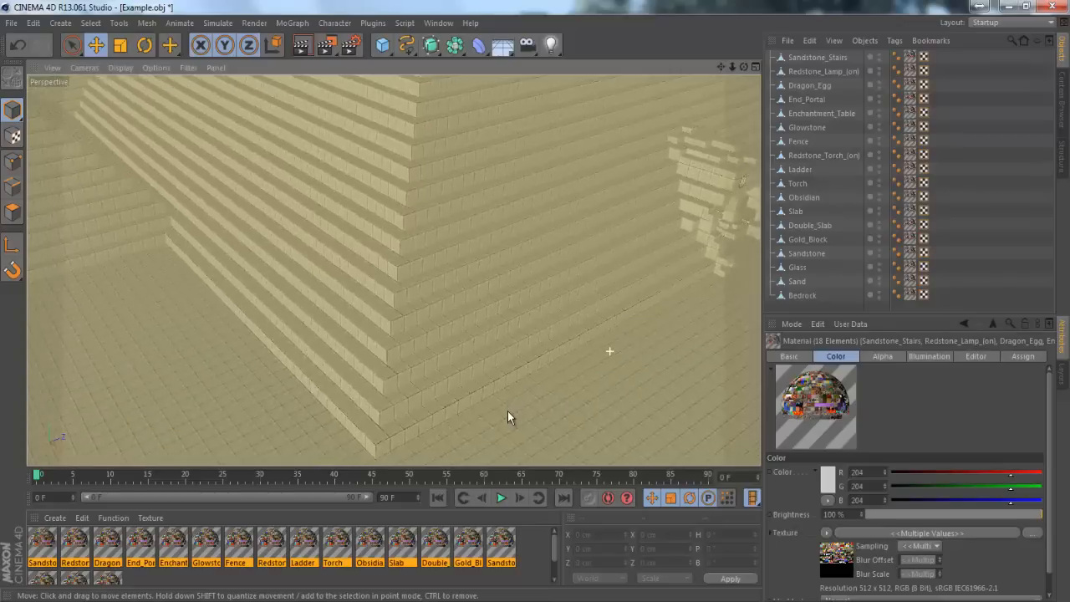
scroll(507, 409, "up", 4)
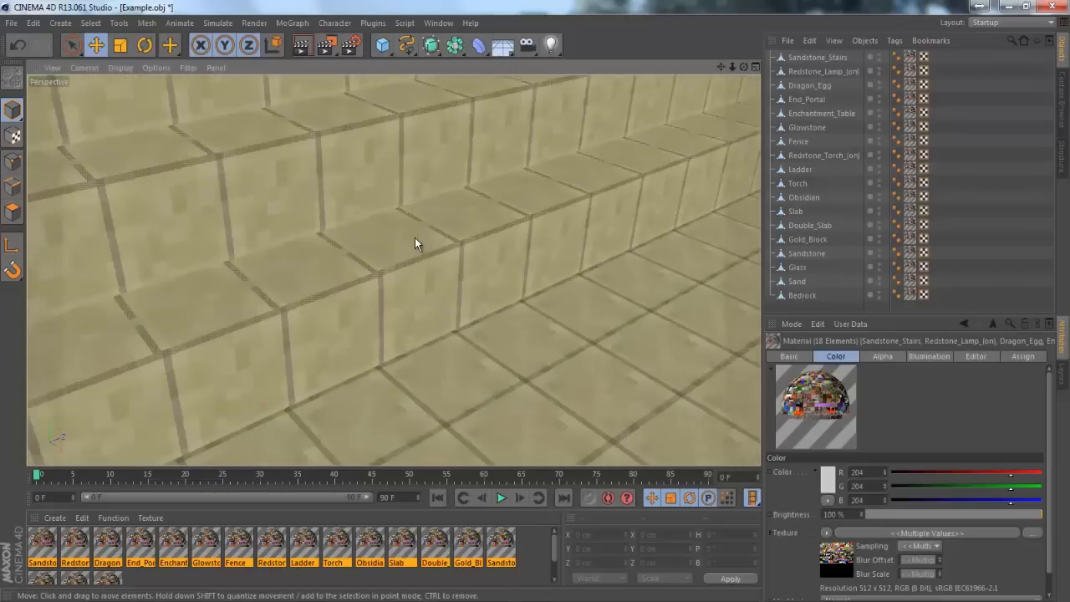
scroll(415, 239, "up", 6)
scroll(455, 269, "up", 8)
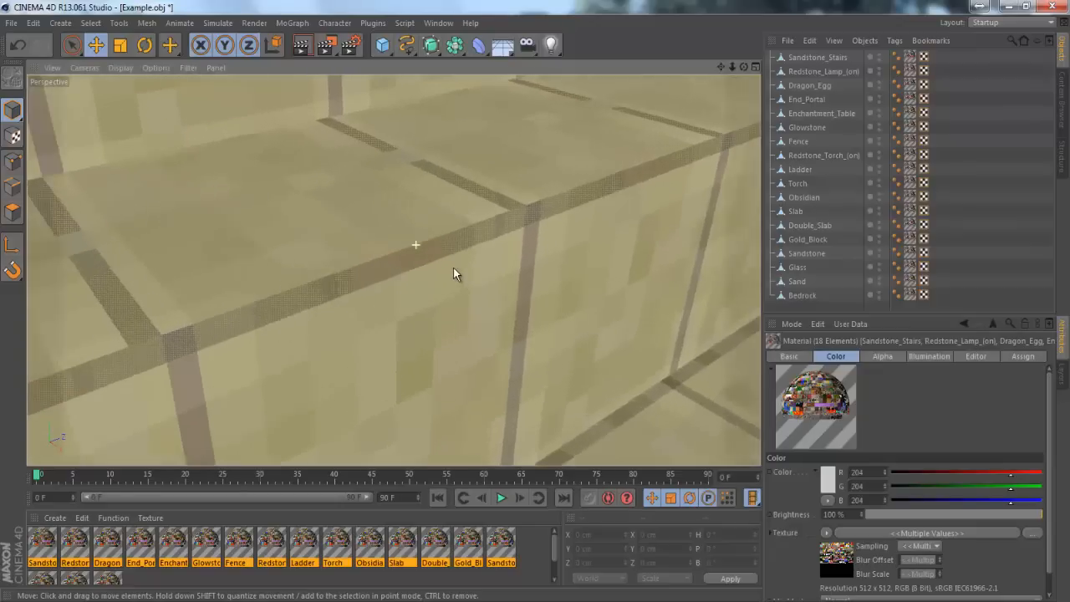
left_click(313, 49)
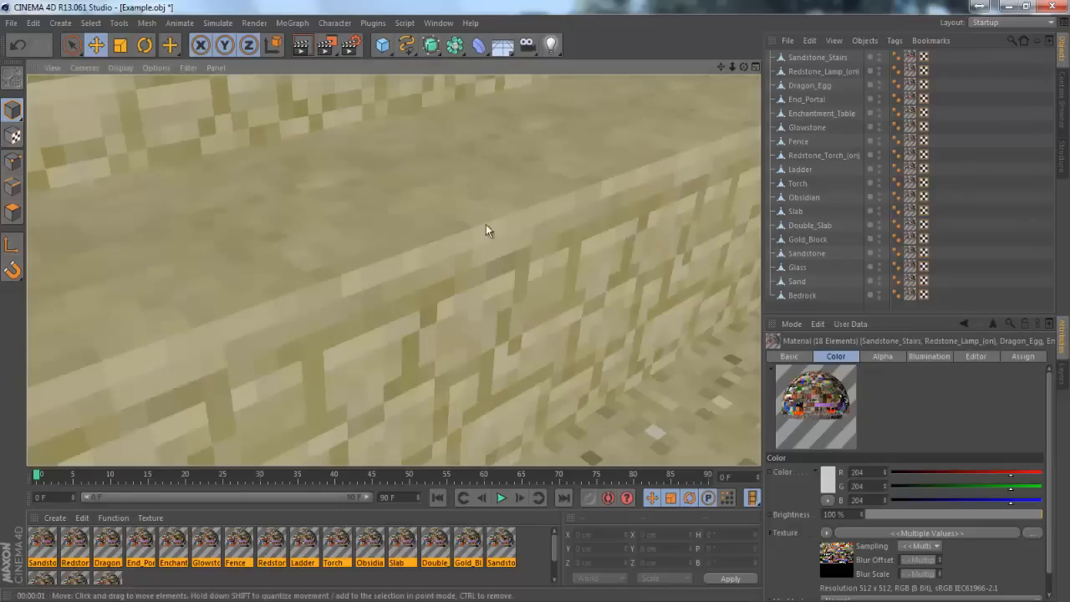
Render the sandstone steps in the viewport from farther away and again from a lower, more frontal angle
left_click_drag(733, 66, 542, 306)
left_click(312, 49)
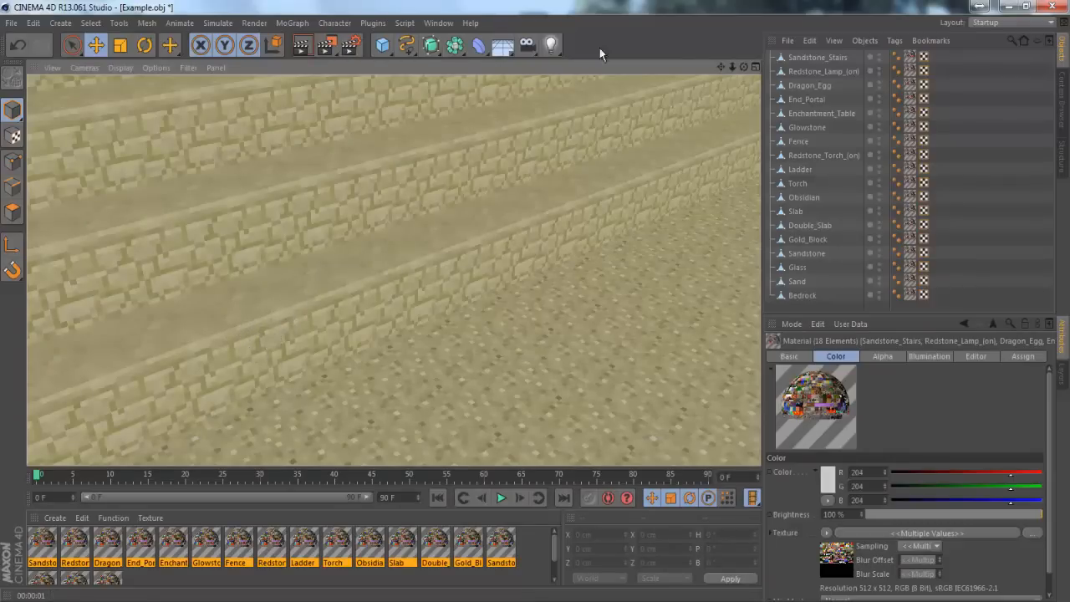
left_click_drag(740, 67, 535, 298)
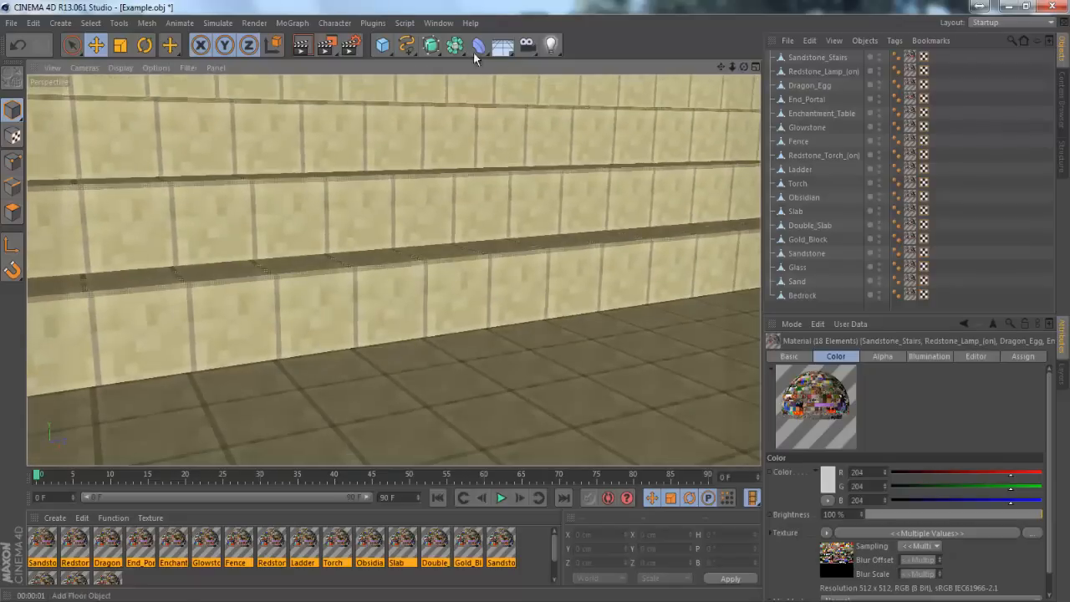
left_click(309, 47)
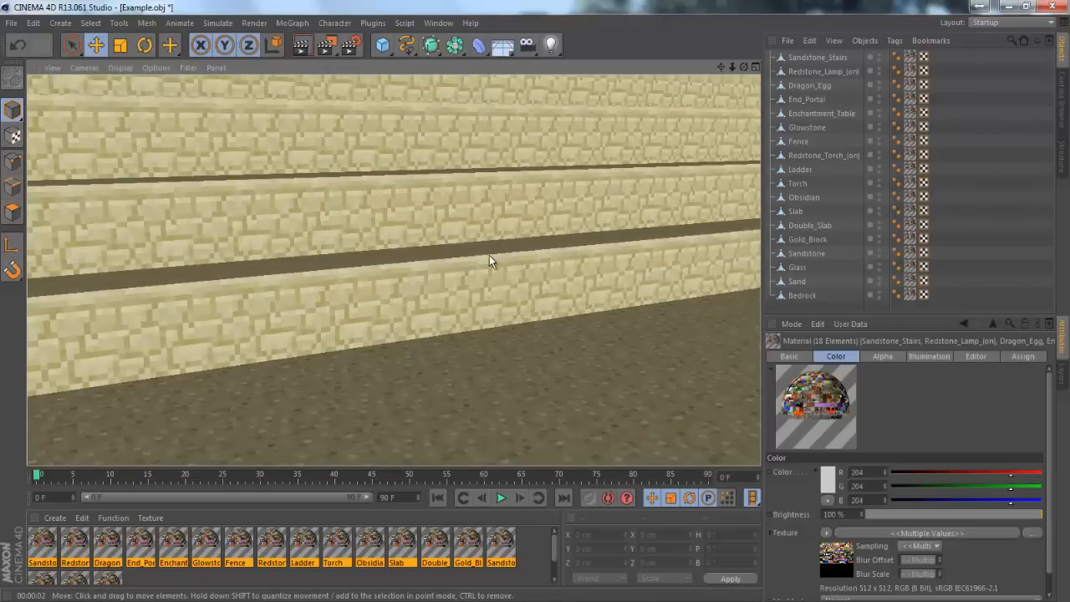
Set the render anti-aliasing to Best and render the sandstone steps in the viewport again
left_click(354, 48)
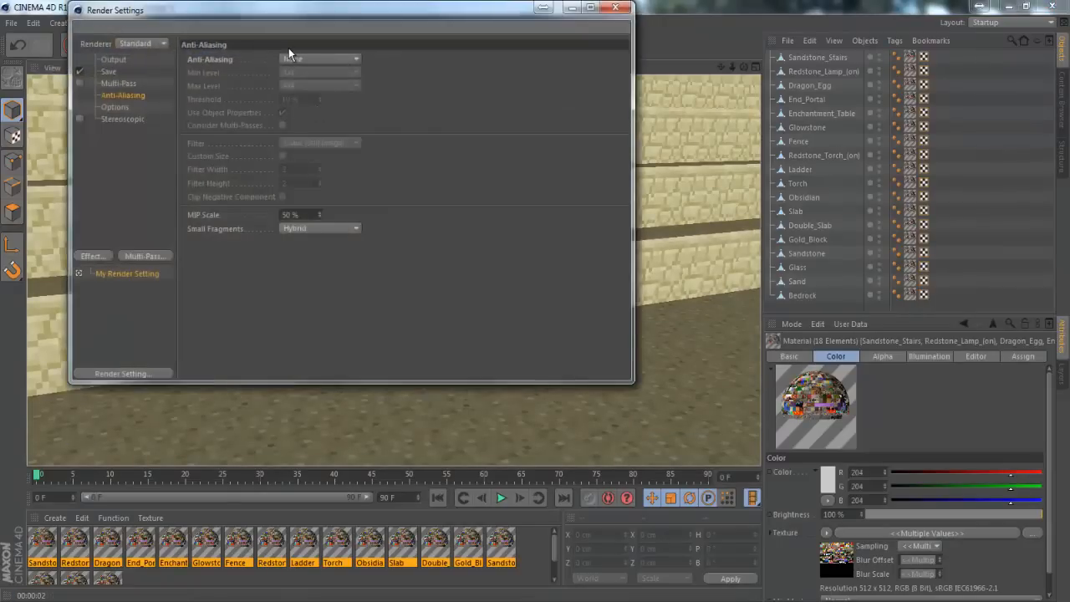
left_click(297, 60)
left_click(298, 100)
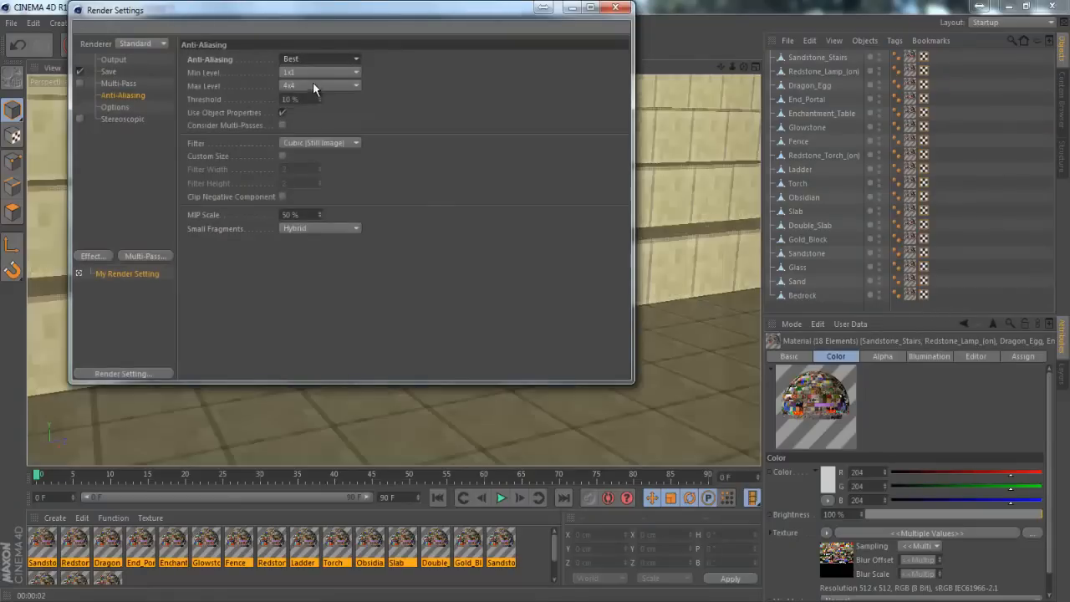
left_click(615, 7)
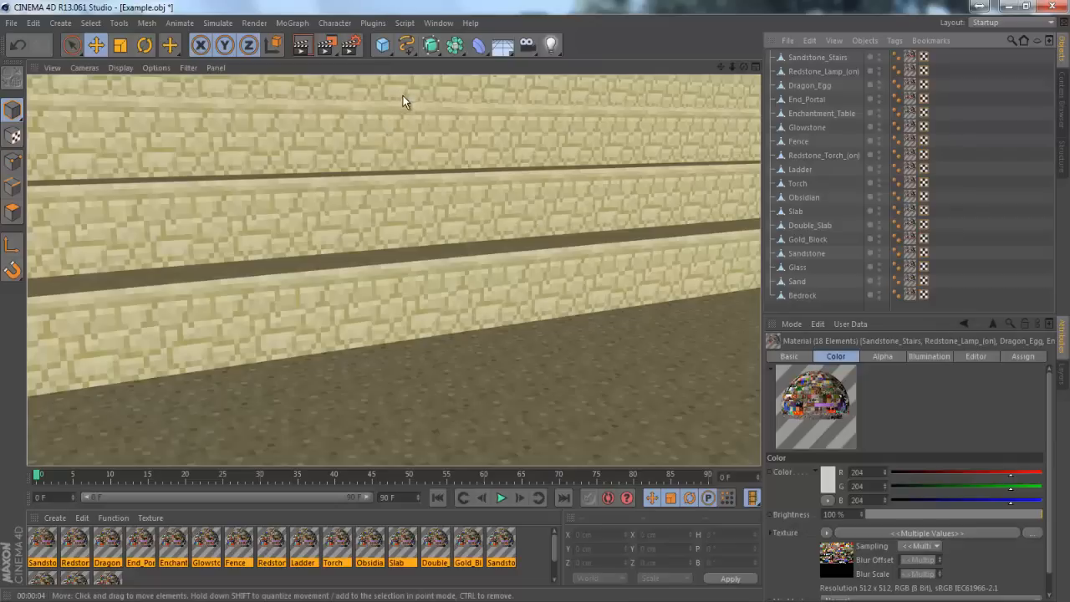
Review the Options and Stereoscopic pages of the render settings
left_click(355, 48)
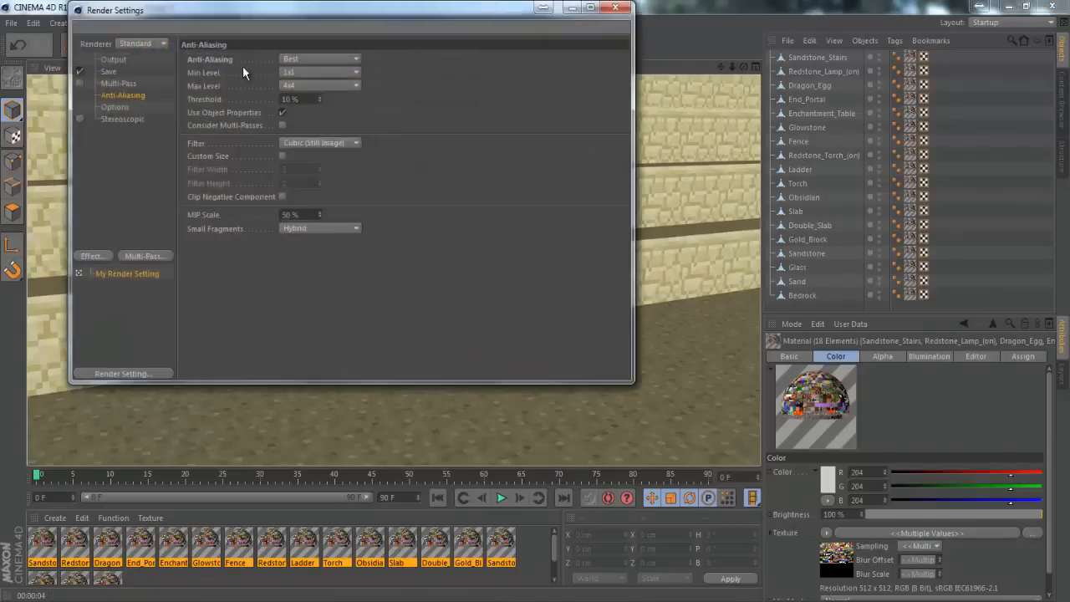
left_click(117, 107)
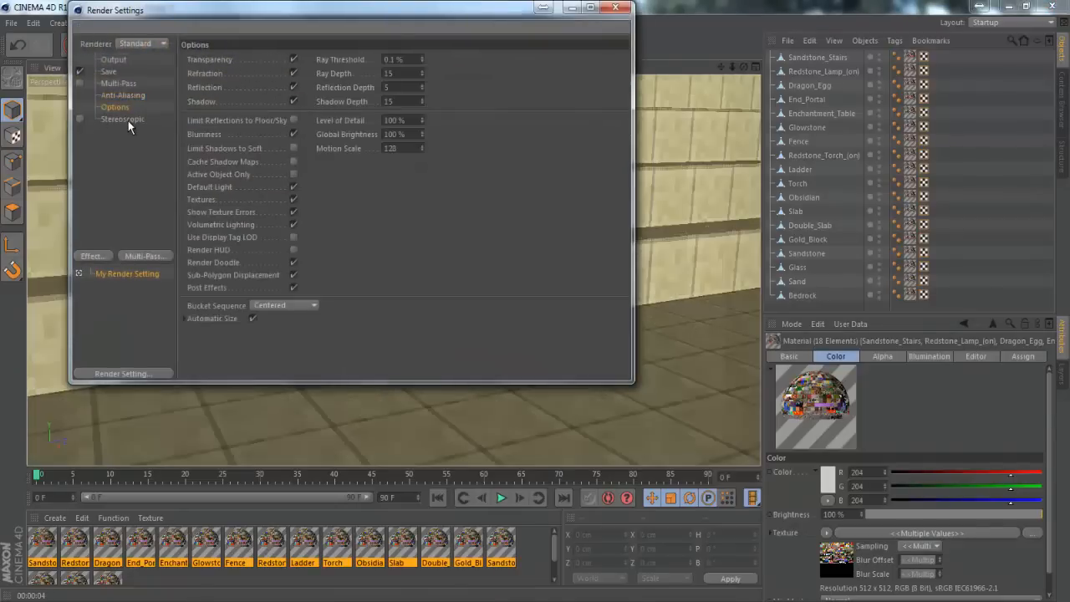
left_click(125, 120)
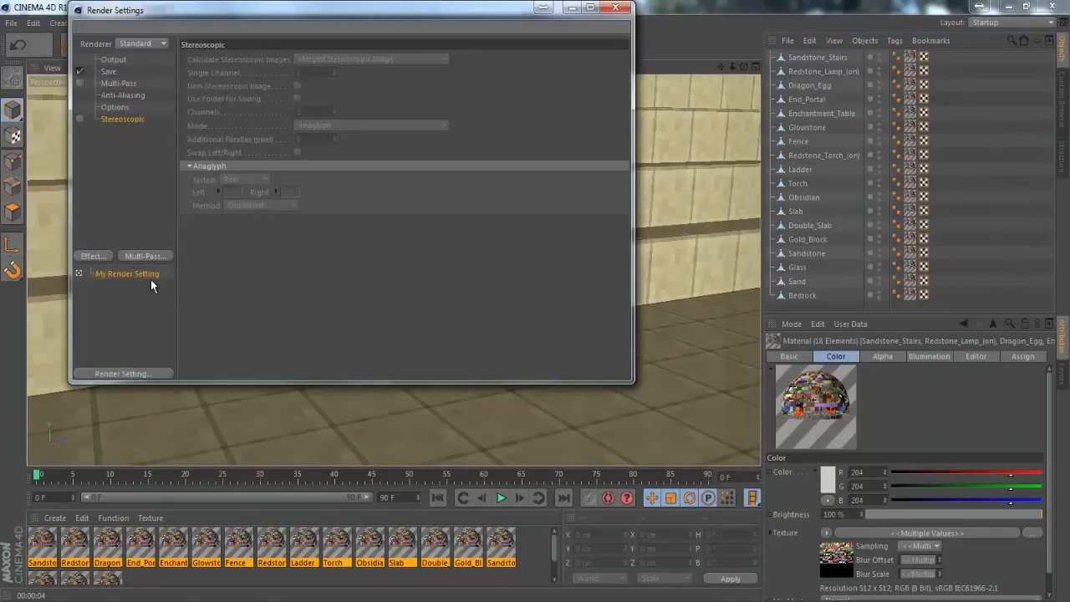
left_click(116, 108)
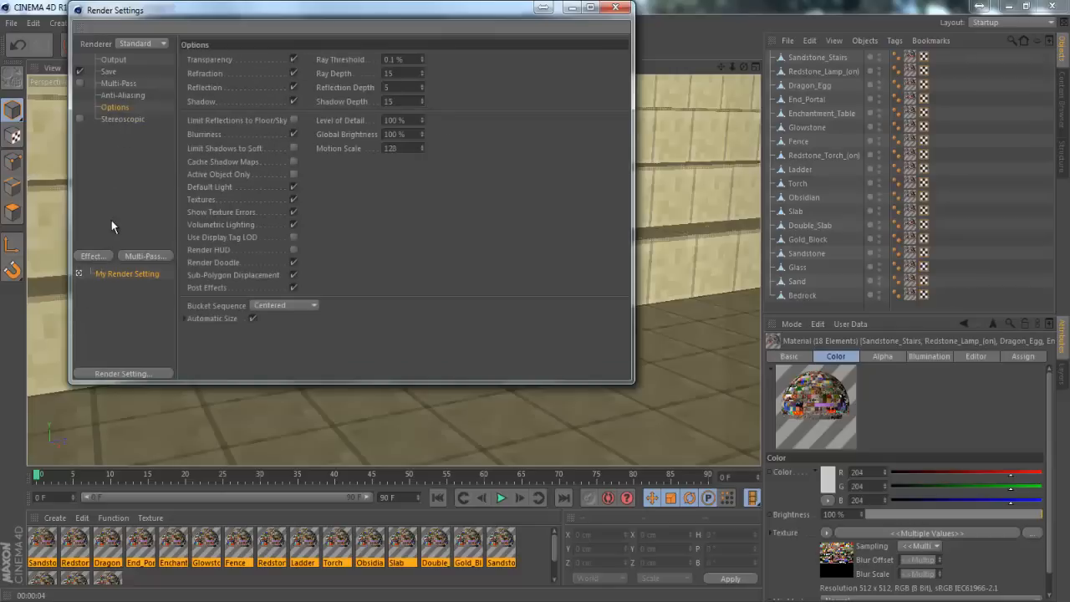
Add the Ambient Occlusion and Global Illumination effects to the render settings
left_click(115, 179)
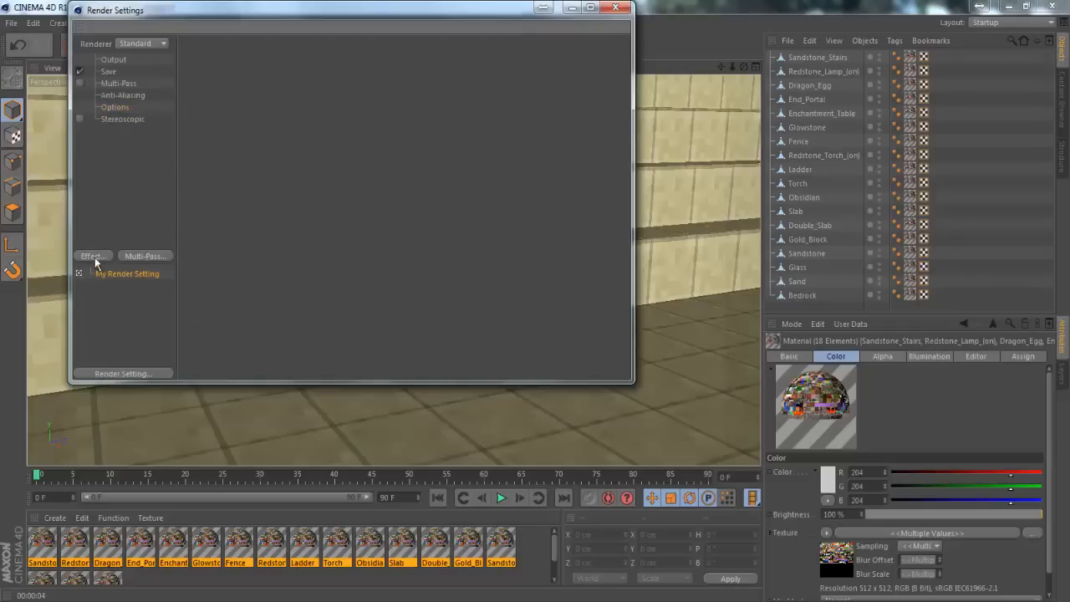
left_click(93, 256)
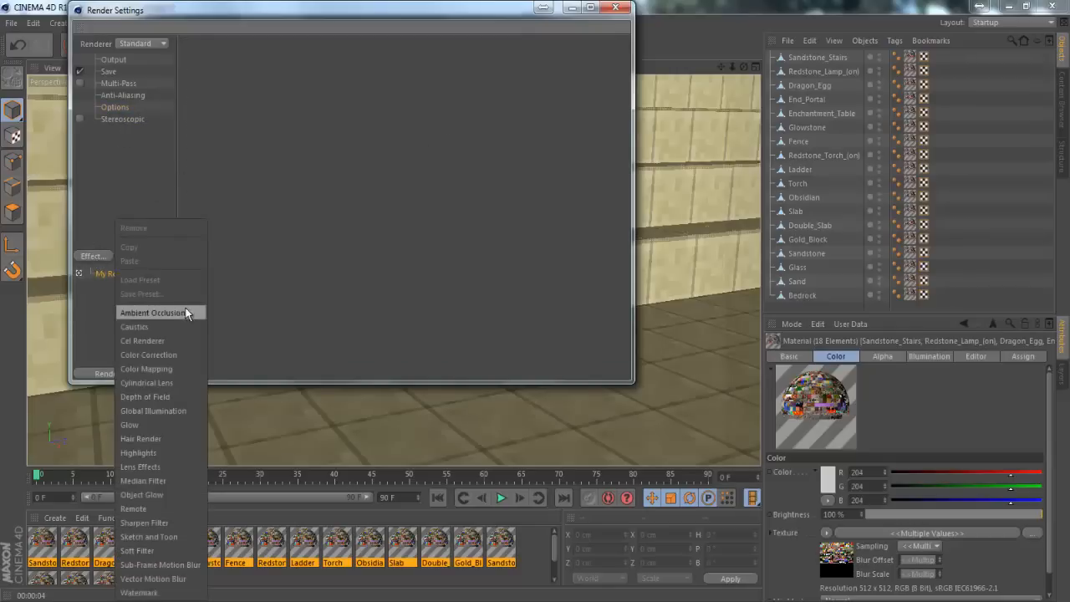
left_click(154, 312)
left_click(98, 260)
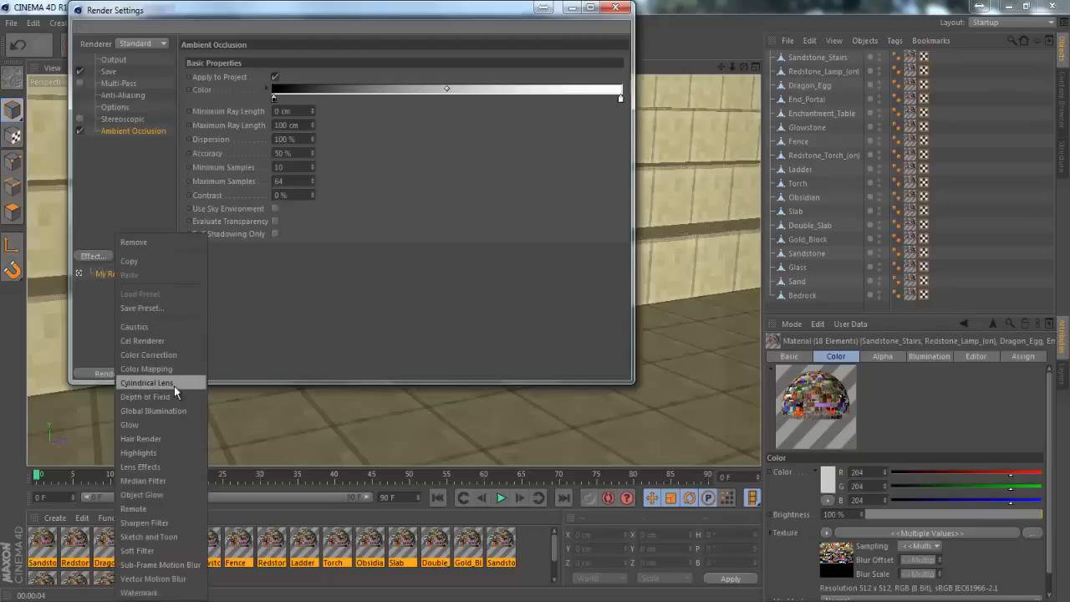
left_click(178, 411)
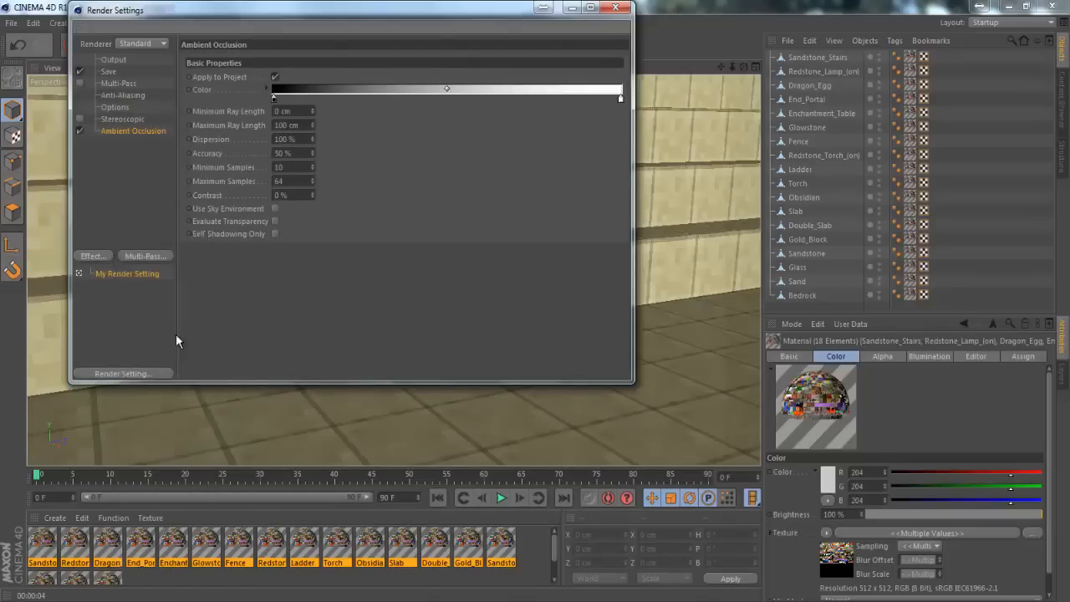
right_click(133, 172)
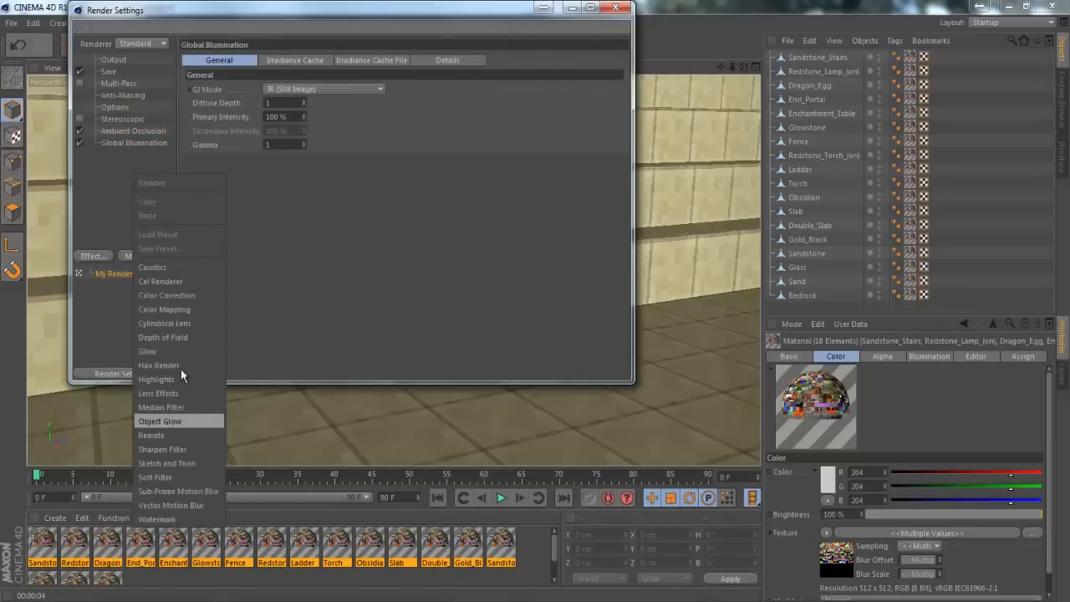
left_click(285, 246)
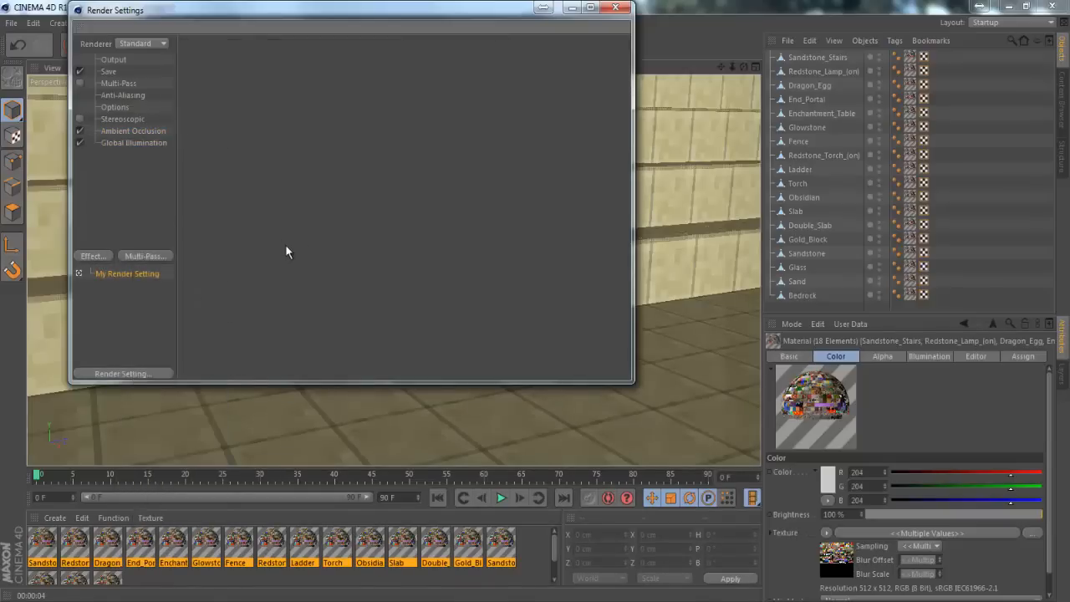
Set the Global Illumination irradiance cache's stochastic samples and record density to Low
left_click(127, 132)
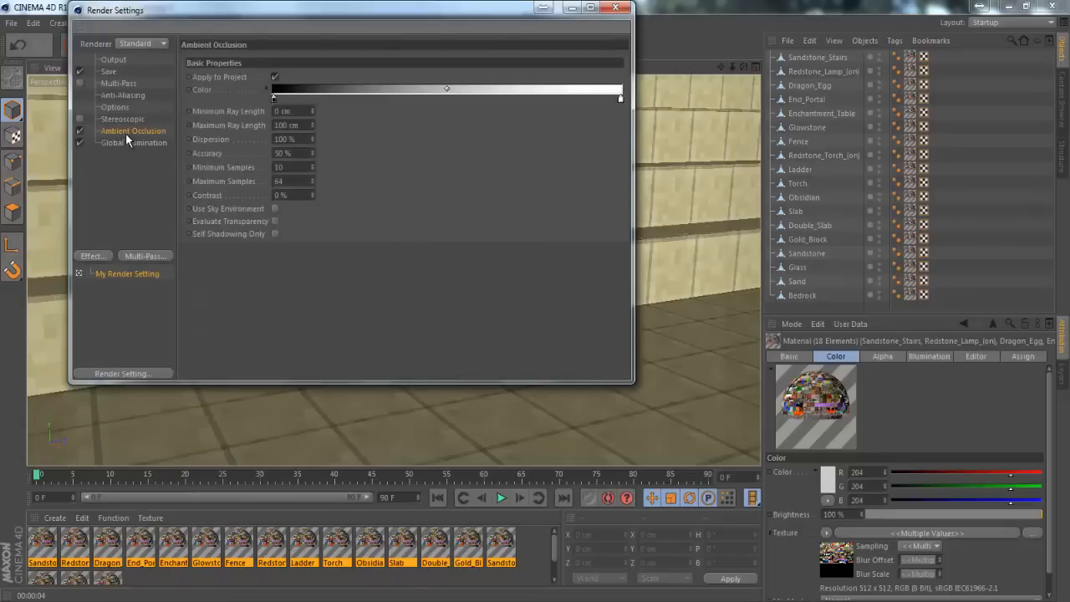
left_click(119, 143)
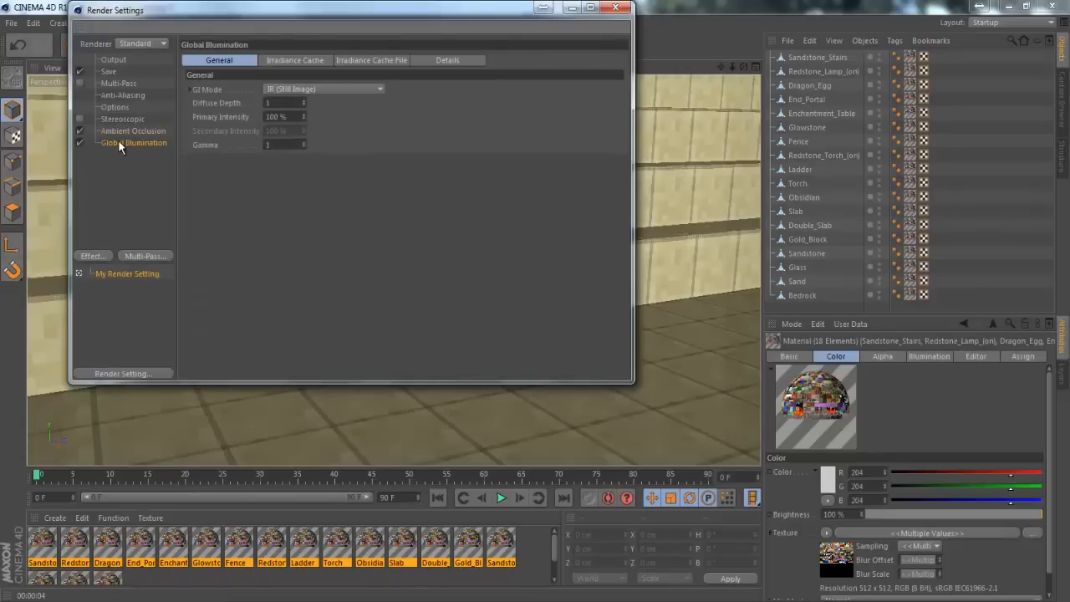
left_click(277, 61)
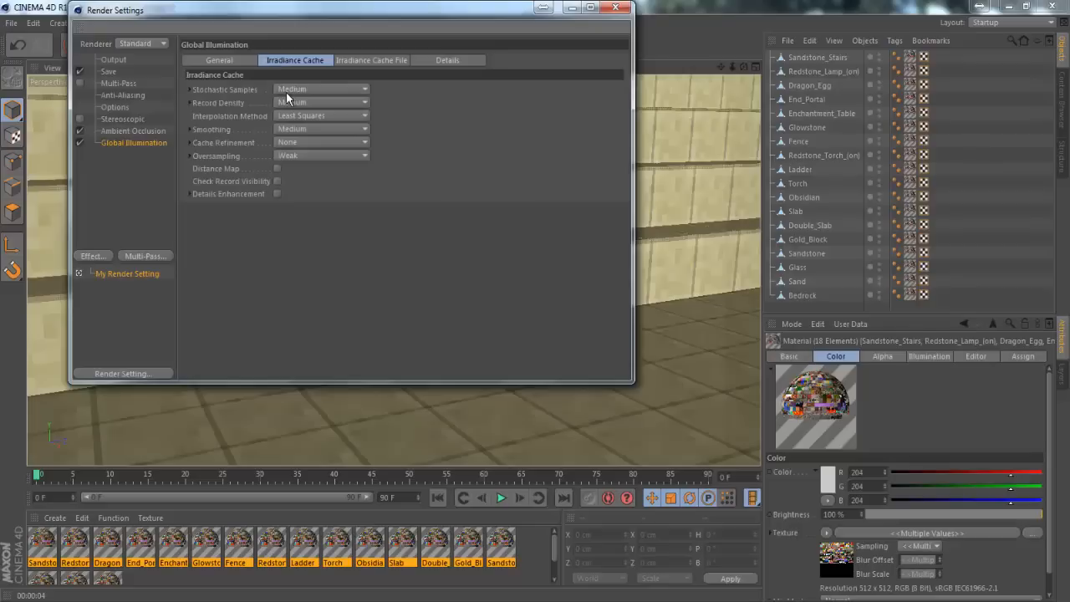
left_click(287, 90)
left_click(297, 125)
left_click(306, 100)
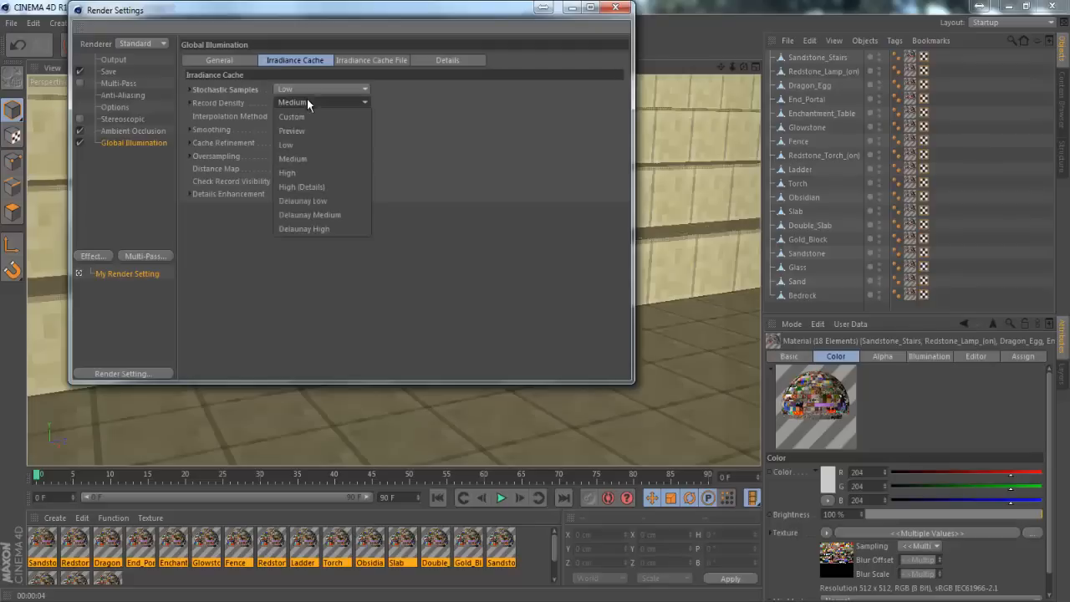
left_click(303, 143)
Review the available Global Illumination modes, close the render settings and test-render the sandstone steps in the viewport
left_click(236, 63)
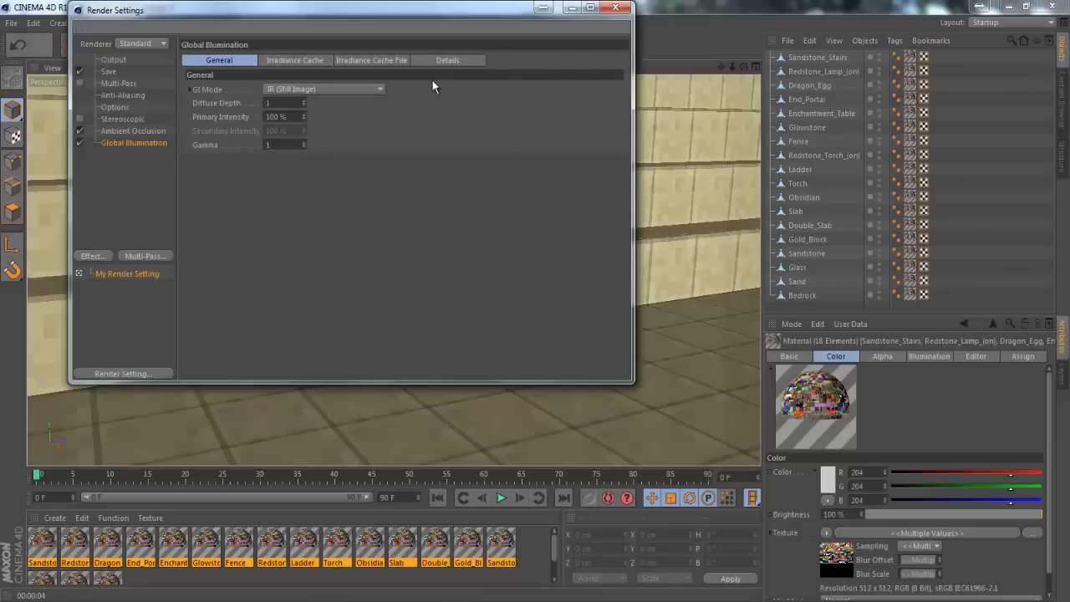
left_click(358, 88)
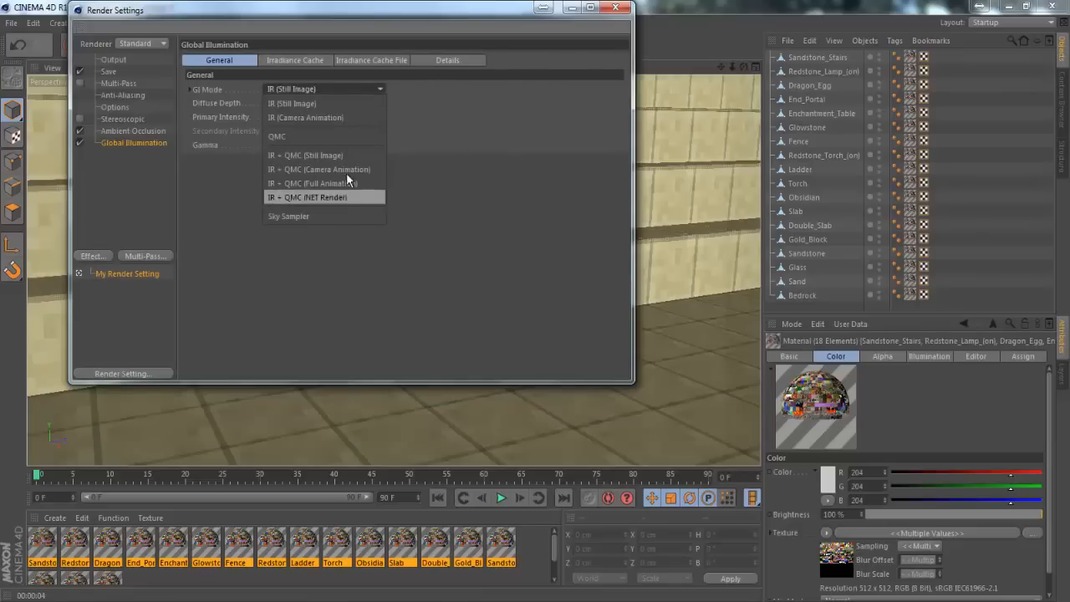
left_click(579, 66)
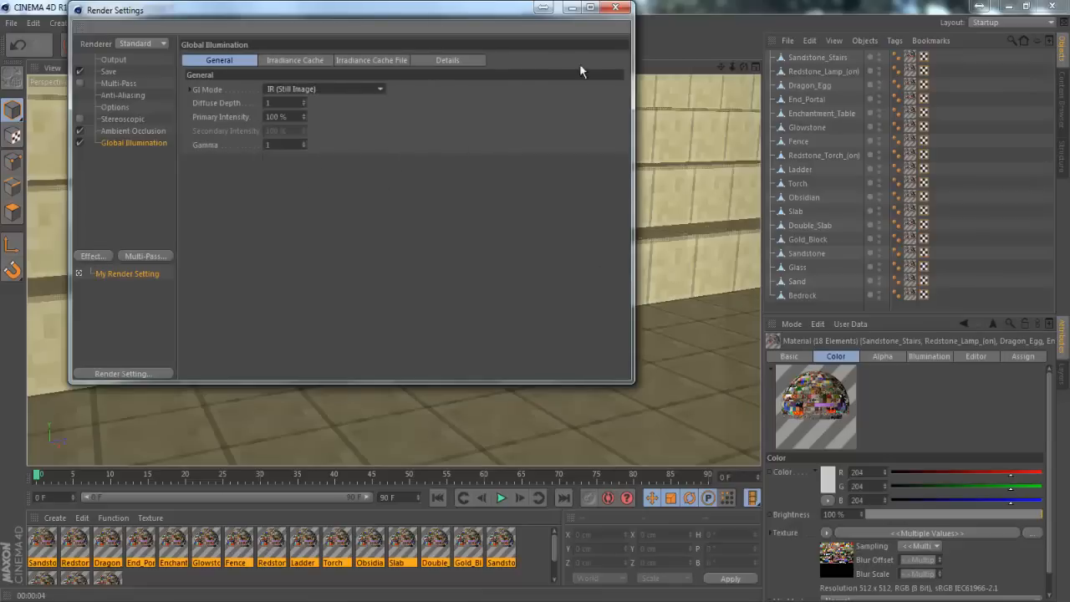
left_click(621, 10)
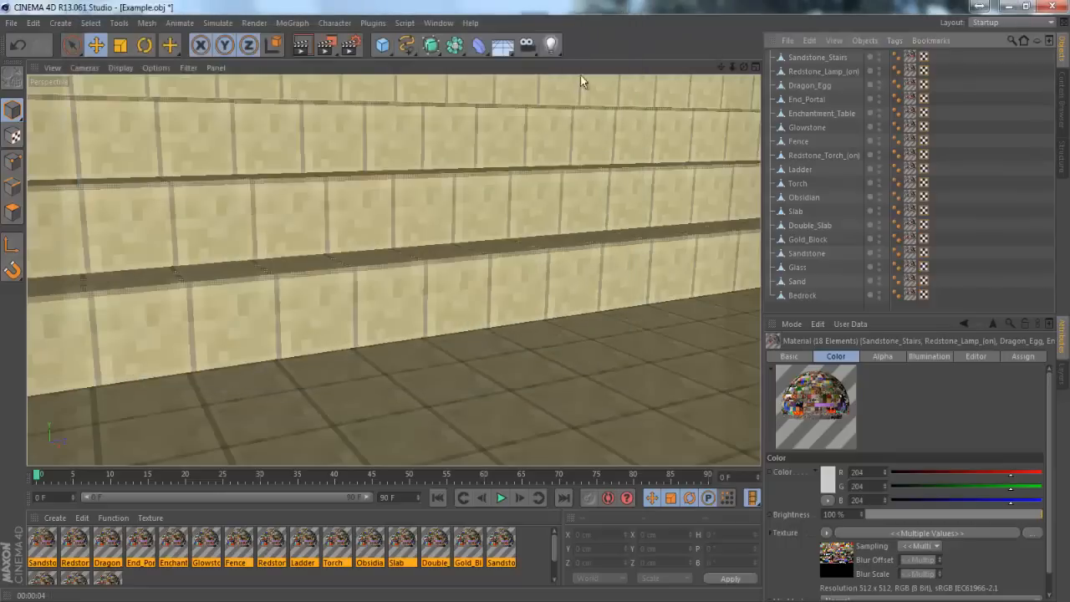
left_click(302, 46)
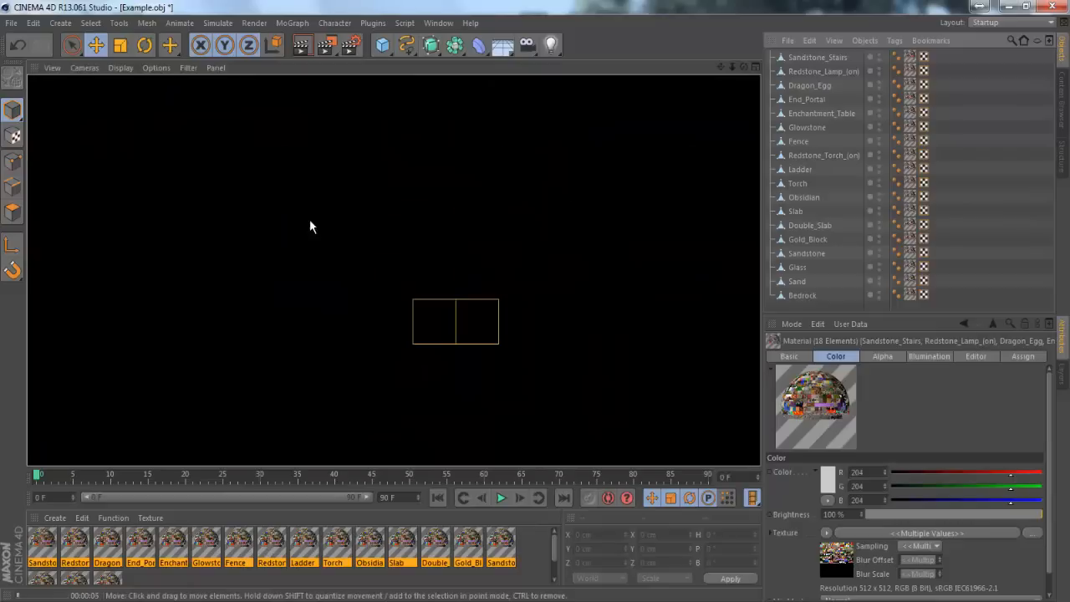
left_click(405, 284)
Add an infinite light to the pyramid scene
left_click_drag(744, 67, 535, 301)
left_click_drag(732, 64, 535, 308)
left_click_drag(720, 67, 516, 303)
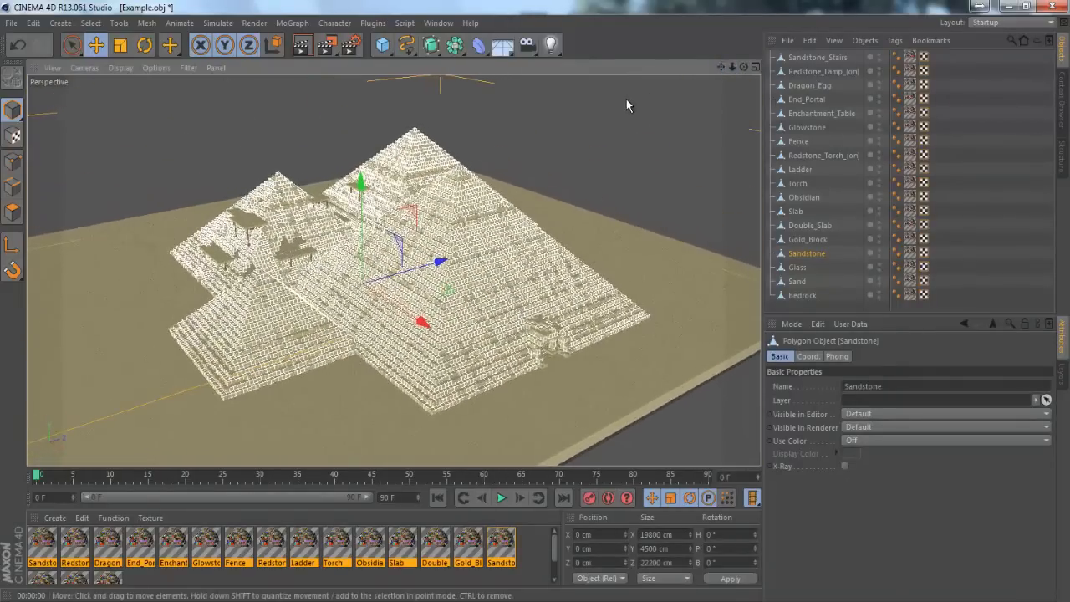
left_click(626, 100)
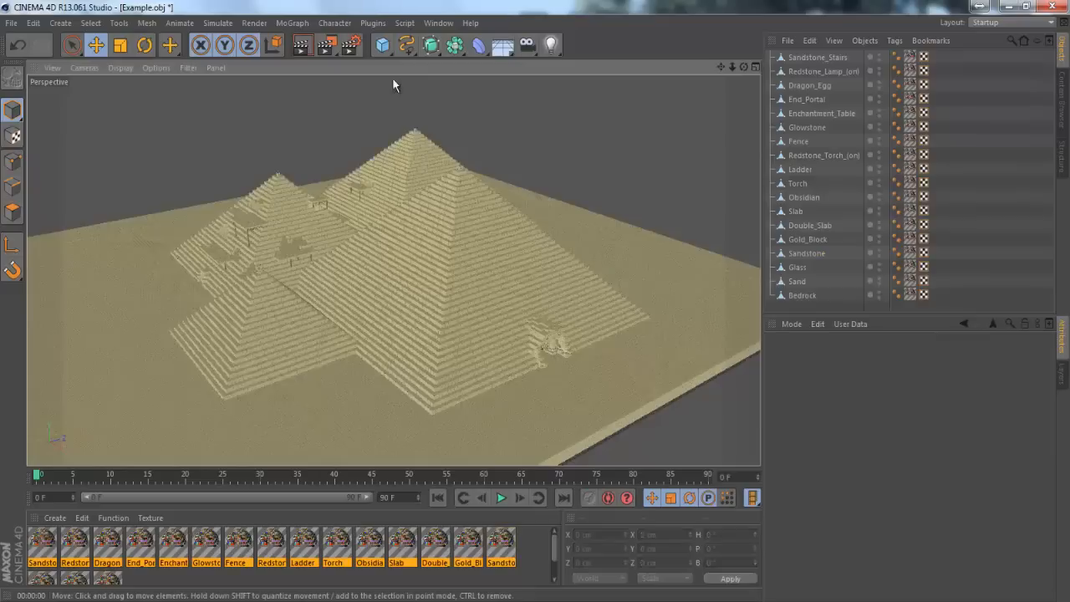
left_click(560, 54)
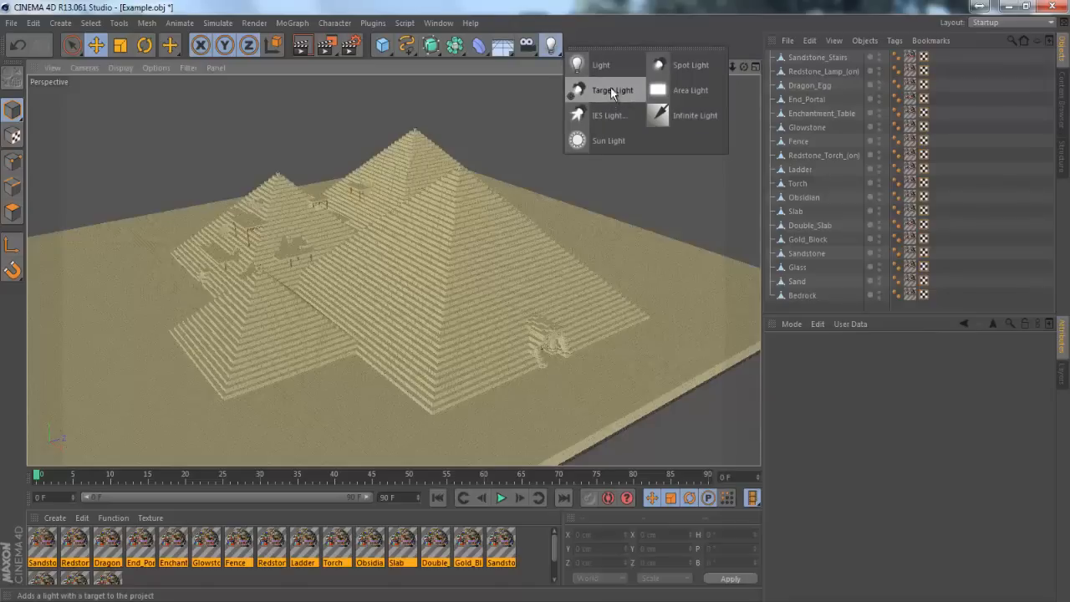
left_click(714, 115)
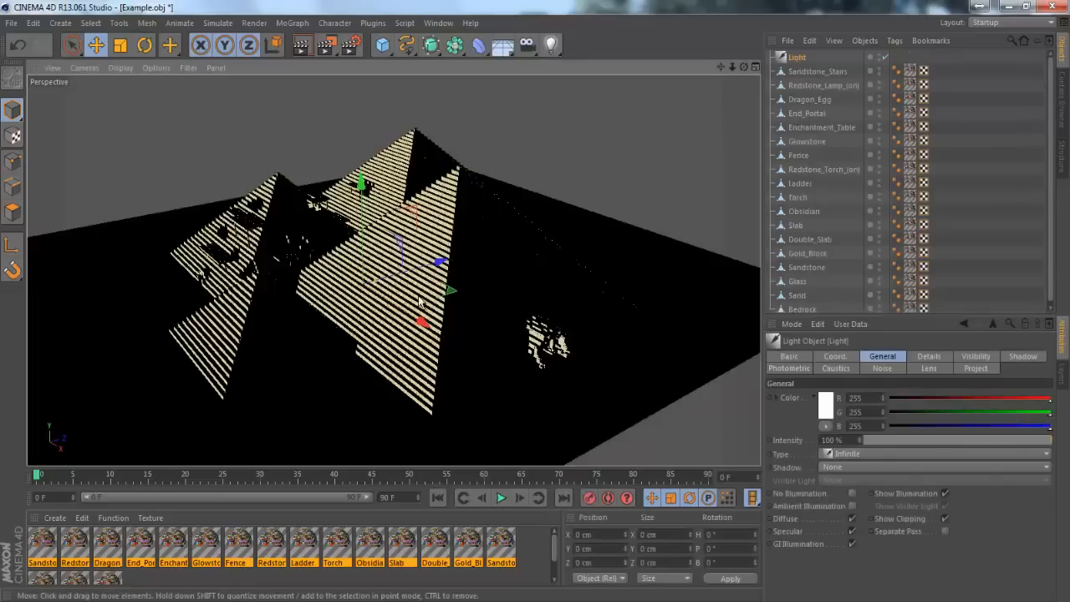
Move the infinite light onto the open ground in front of the pyramids, at about X 6169 cm and Z -5028 cm
left_click_drag(743, 67, 538, 304)
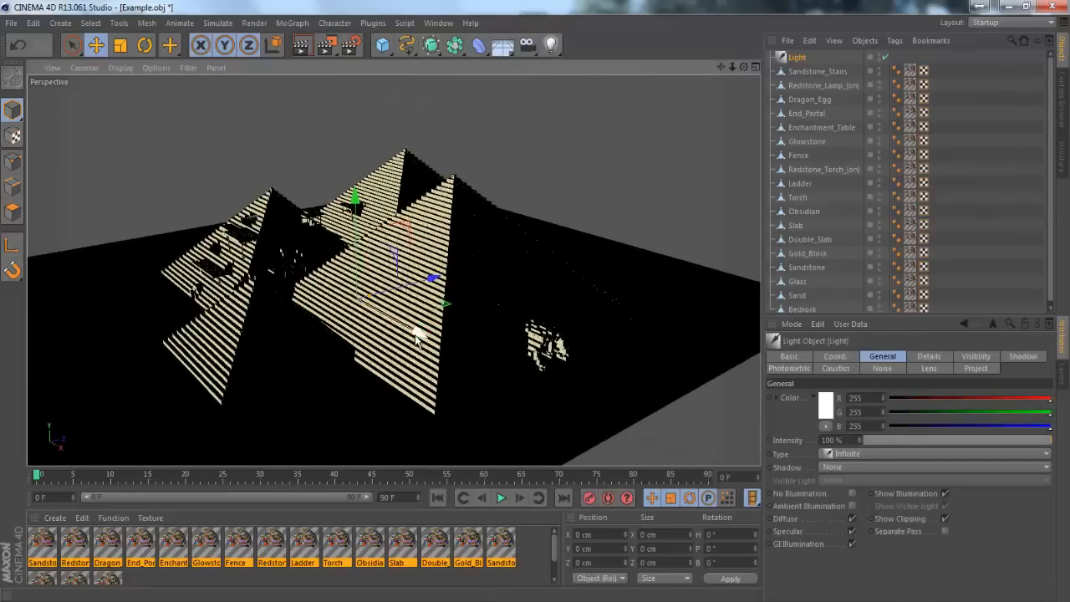
left_click_drag(418, 331, 556, 398)
left_click_drag(549, 344, 400, 408)
left_click_drag(739, 67, 537, 298)
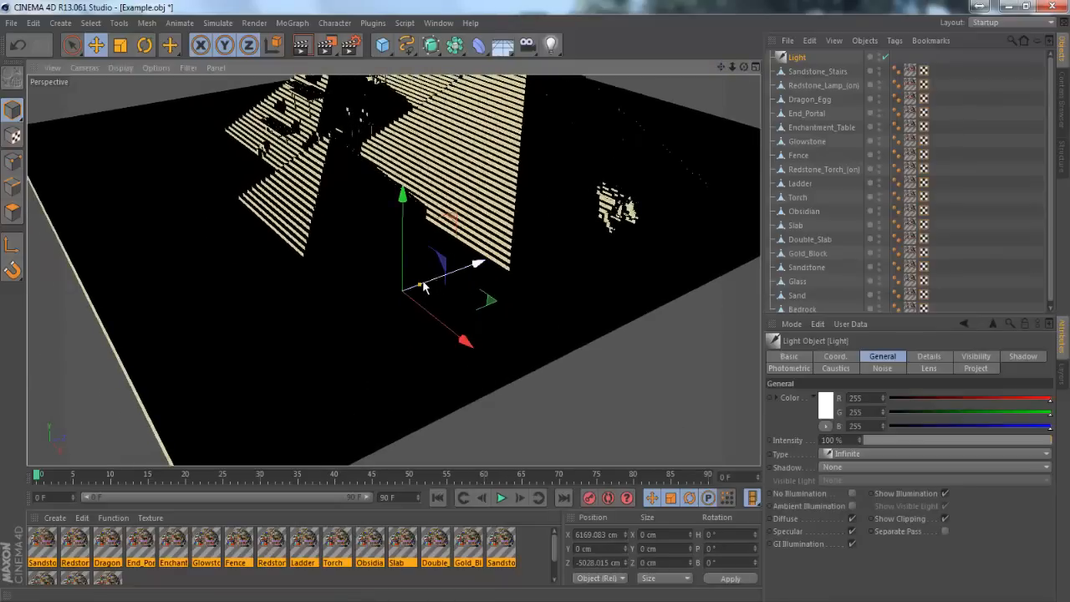
Rotate the infinite light to a heading of about 48.8° and a pitch of about -34.4° so it shines down on the pyramids
left_click_drag(740, 68, 535, 298)
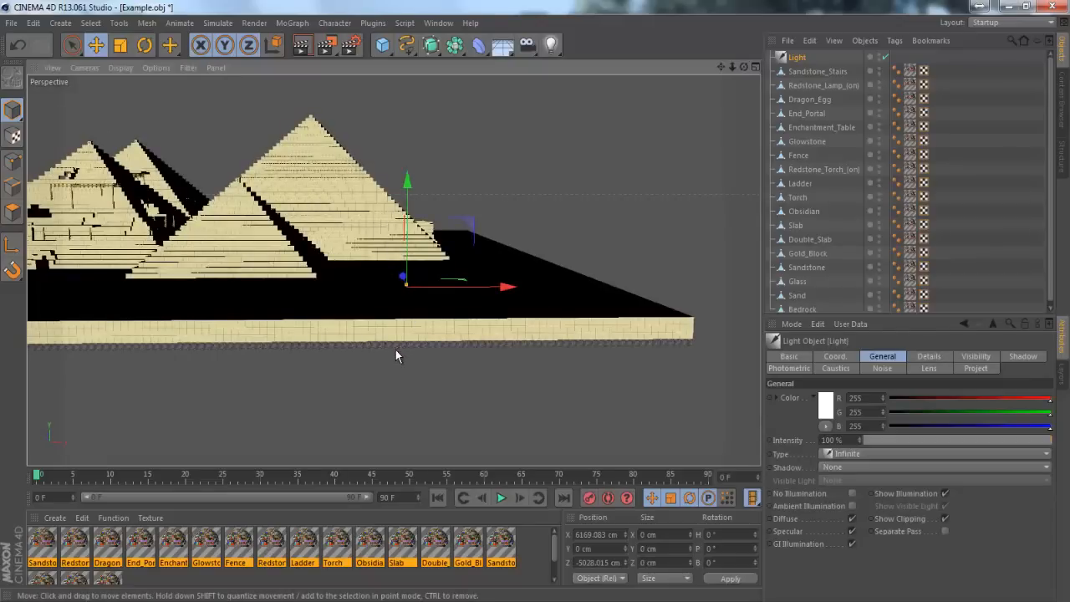
left_click_drag(743, 67, 529, 306)
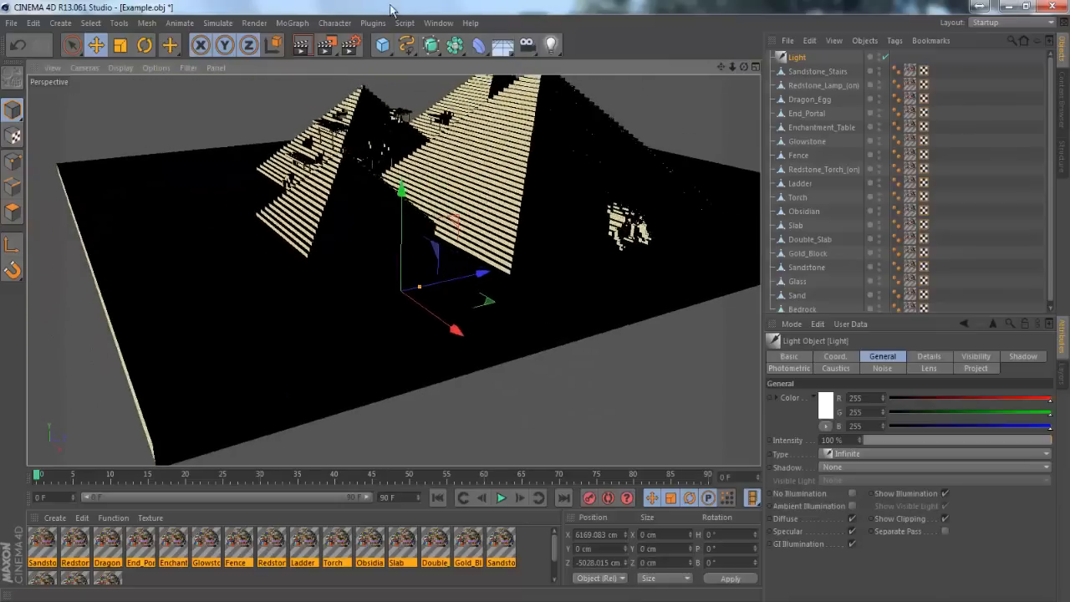
left_click(148, 46)
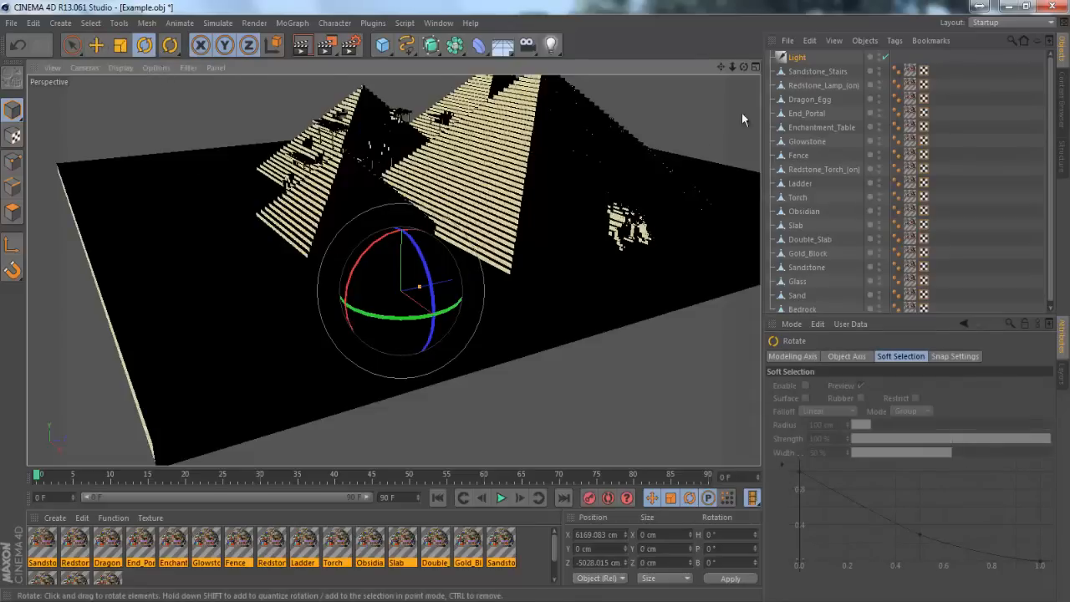
left_click_drag(744, 65, 541, 303)
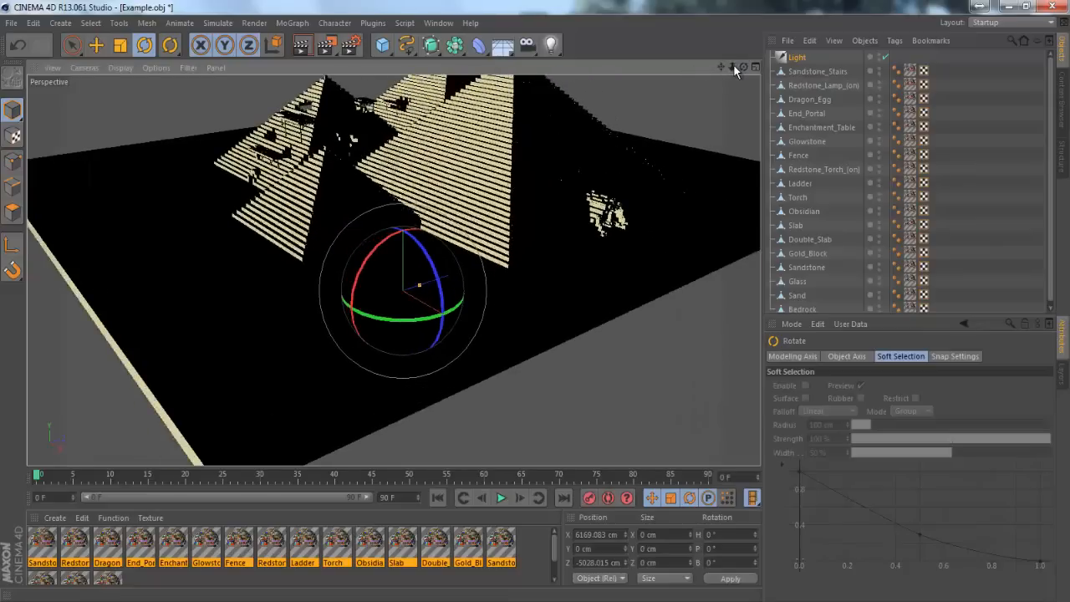
left_click_drag(733, 67, 545, 289)
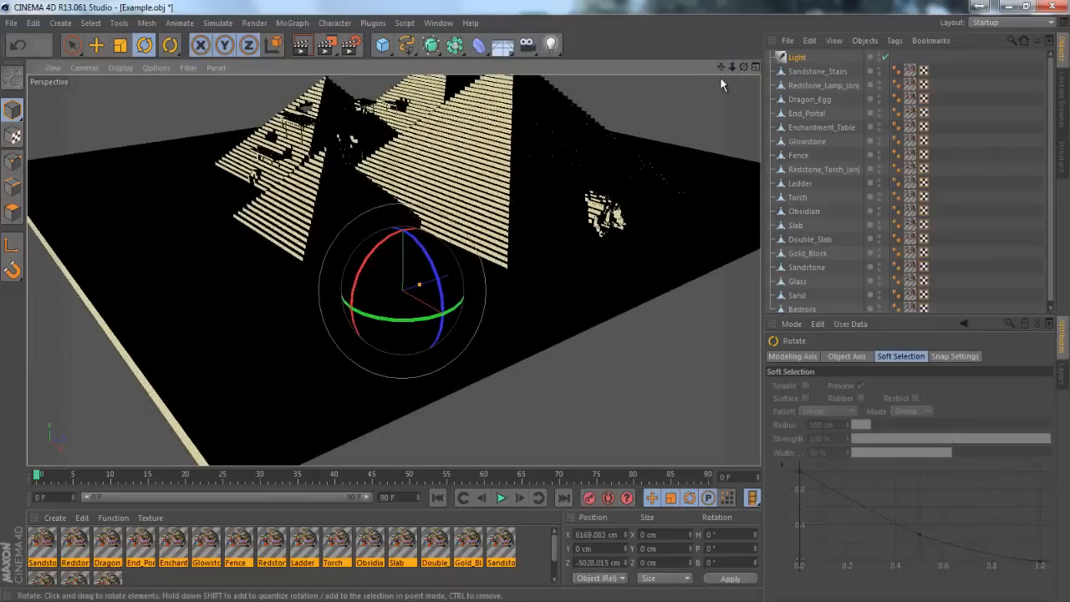
mouse_move(721, 67)
left_mouse_down()
mouse_move(538, 304)
mouse_move(715, 74)
left_mouse_up()
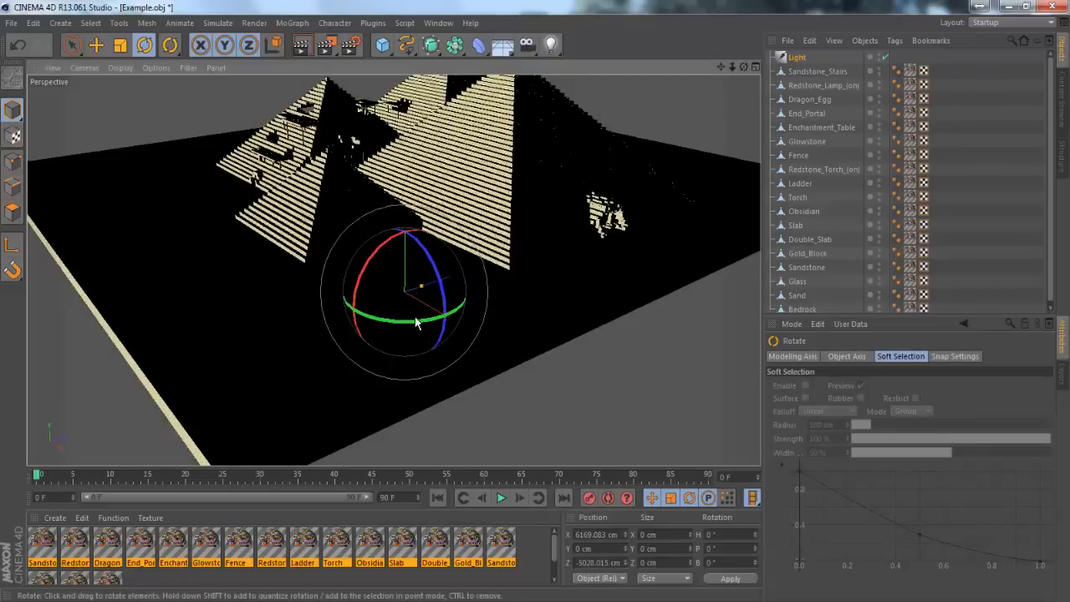
left_click_drag(418, 326, 464, 314)
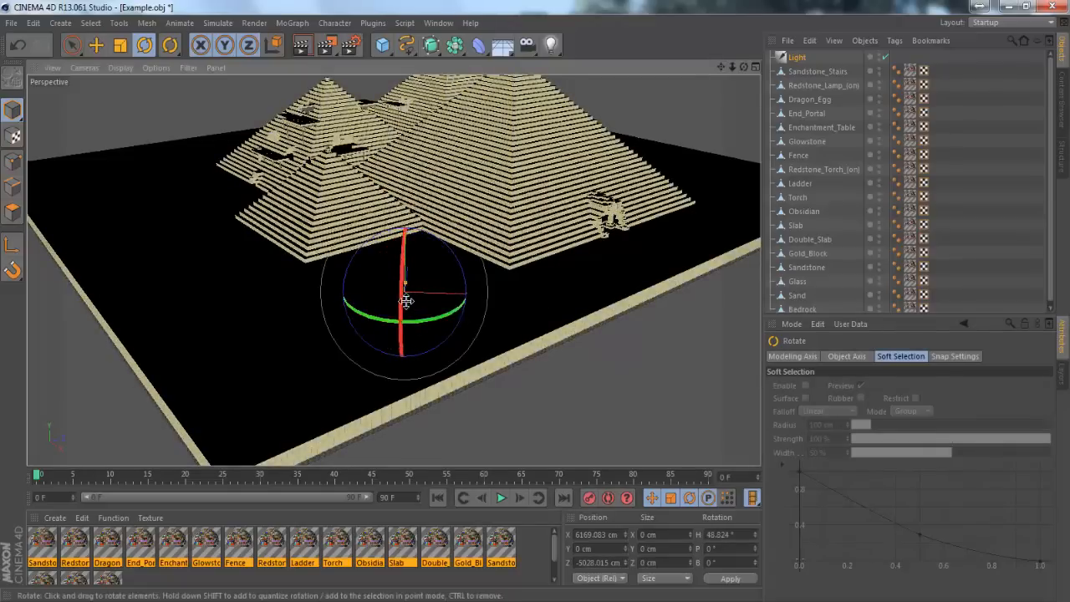
left_click_drag(404, 250, 431, 245)
Examine the new lighting on the pyramids from the side and up close at the large pyramid's entrance
left_click_drag(722, 65, 565, 286)
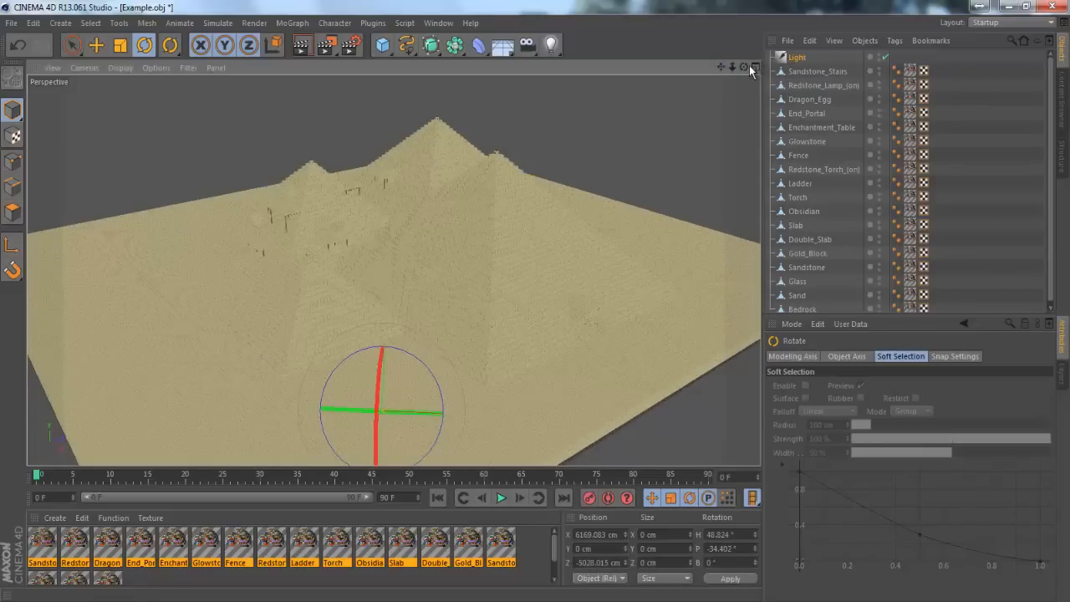
left_click_drag(745, 66, 483, 313)
left_click_drag(746, 65, 716, 67)
scroll(501, 370, "up", 5)
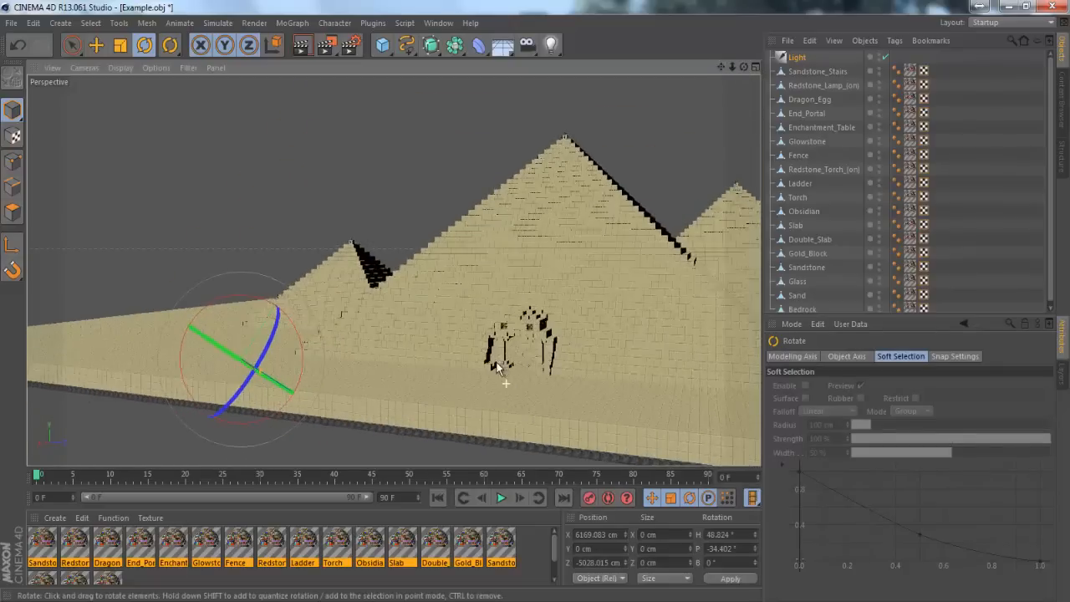
scroll(486, 363, "up", 6)
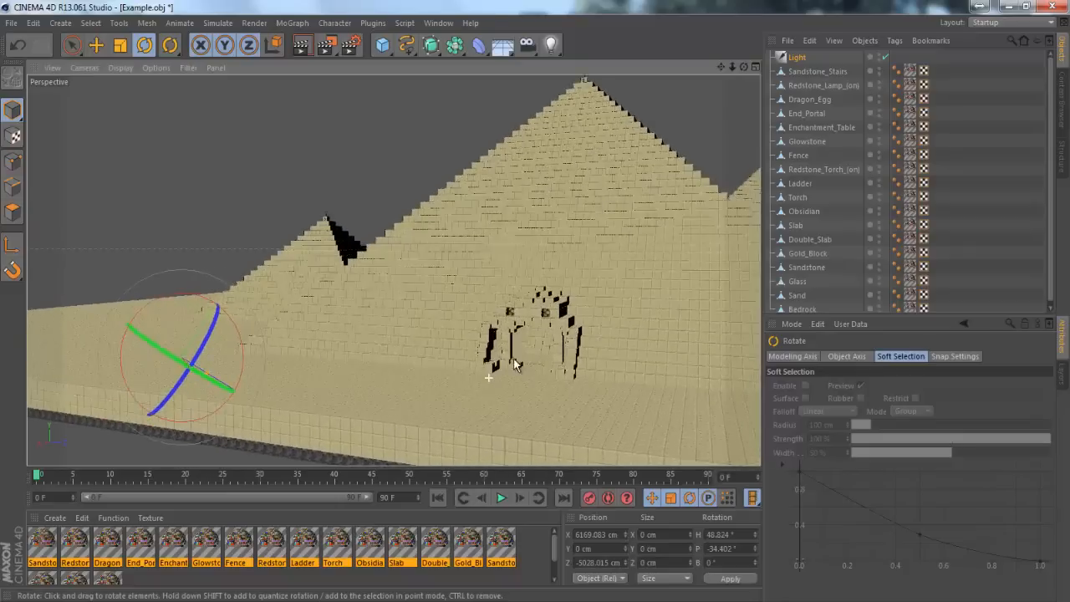
scroll(488, 362, "up", 6)
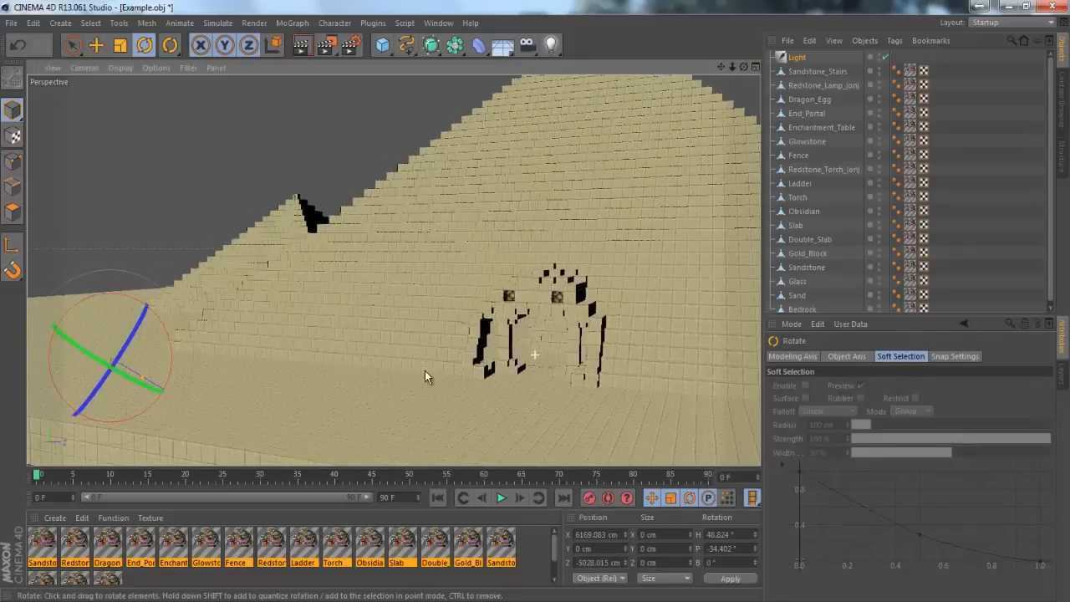
scroll(487, 352, "up", 6)
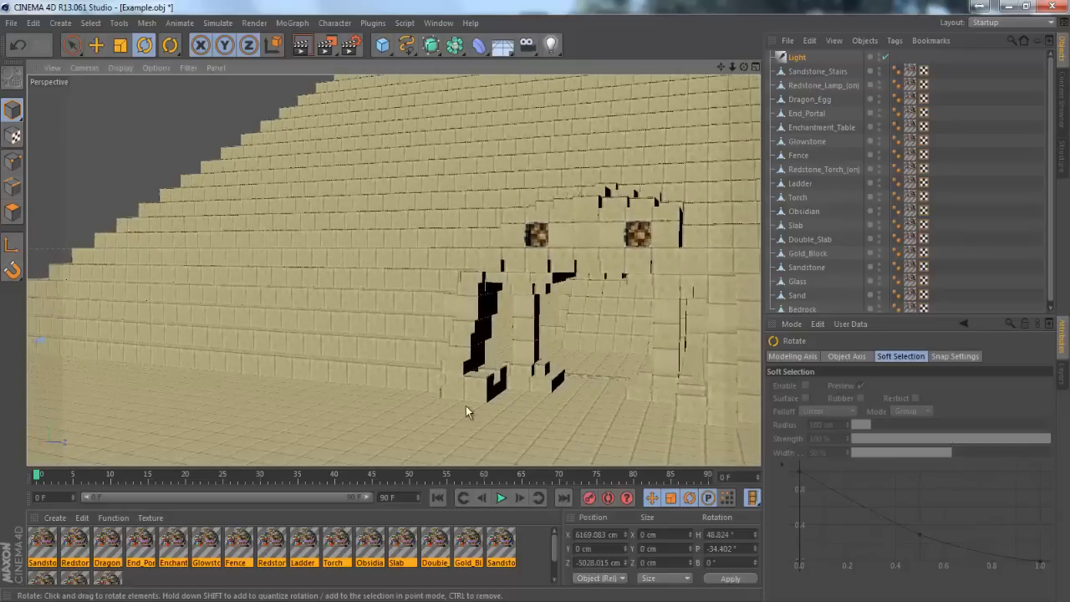
scroll(468, 410, "up", 6)
scroll(635, 368, "up", 2)
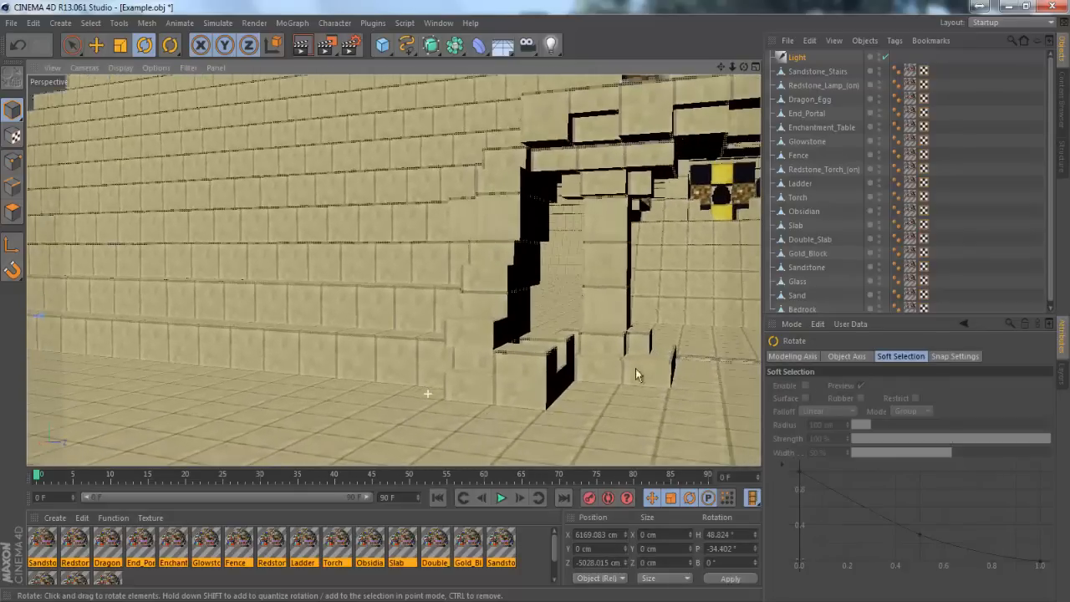
left_click_drag(721, 67, 532, 297)
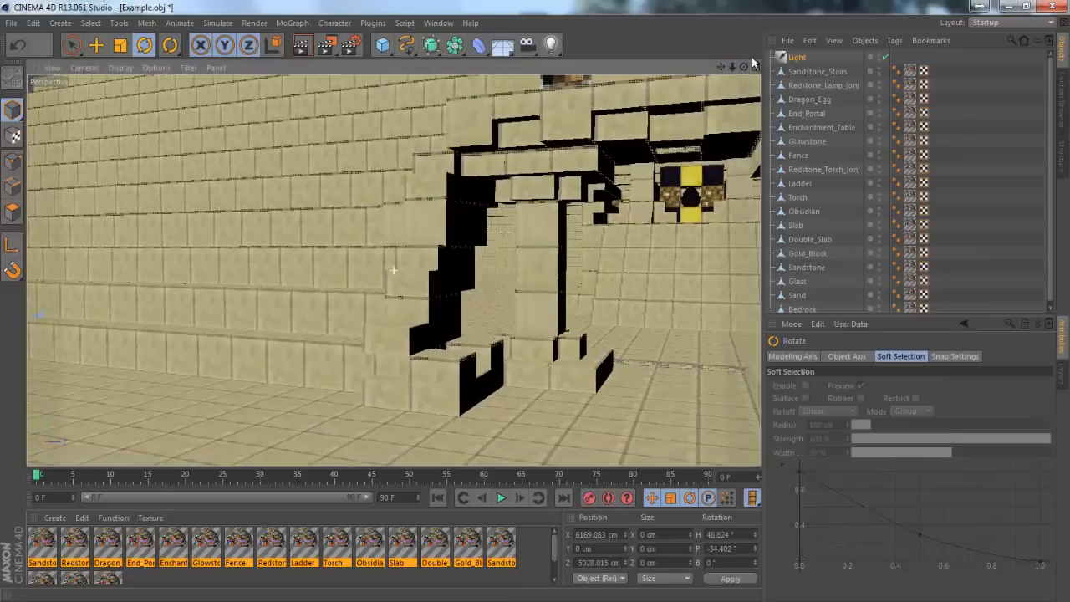
Tint the infinite light a pale orange (RGB 255, 236, 221) and rotate it to about H 47.7°, P -29.8°, B -2.3°
left_click(798, 58)
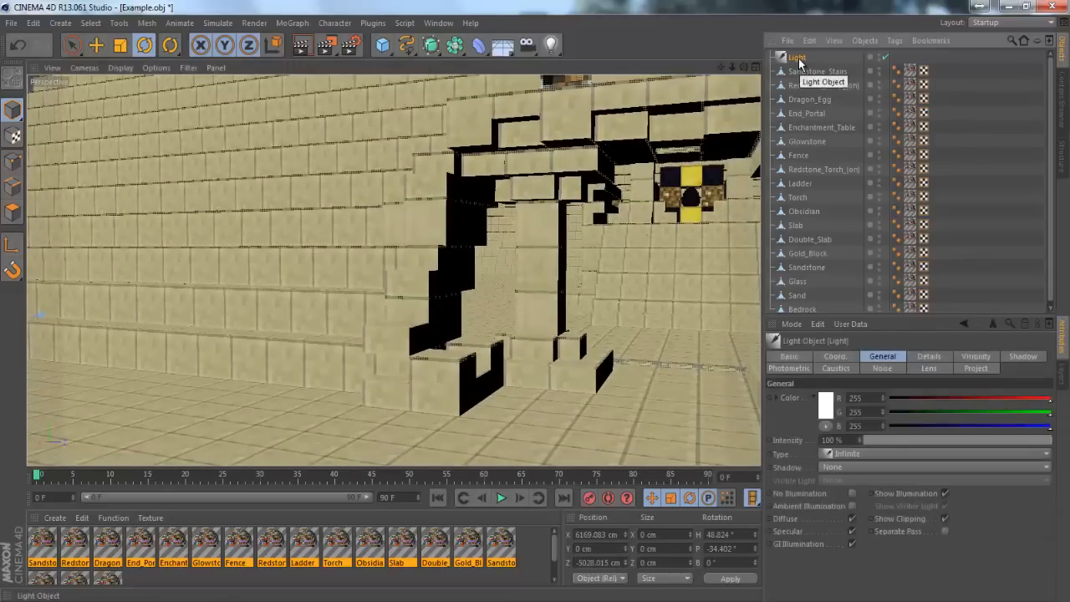
left_click(825, 407)
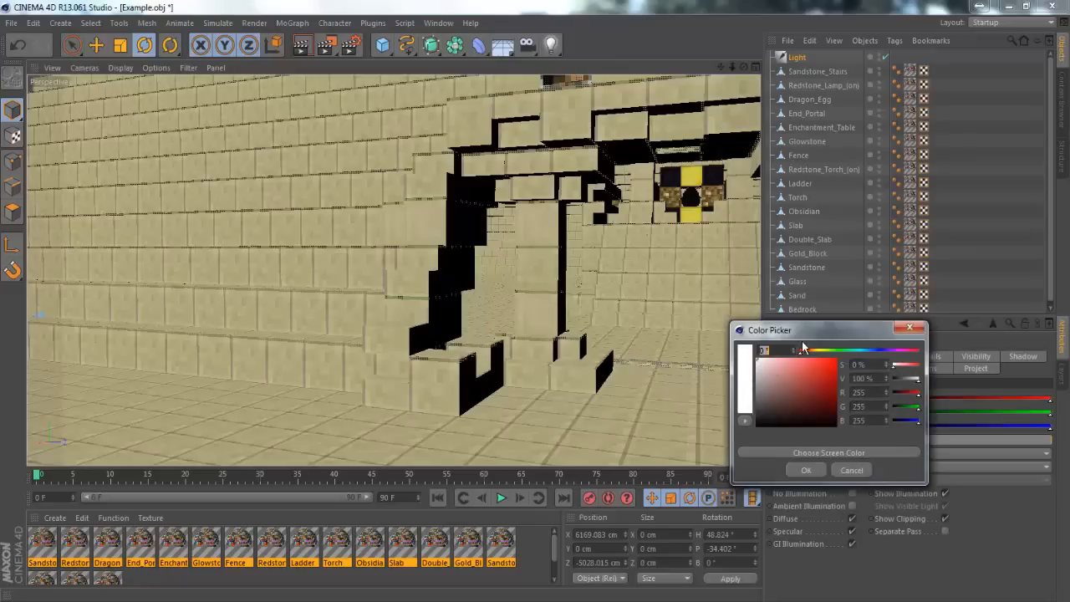
left_click(809, 350)
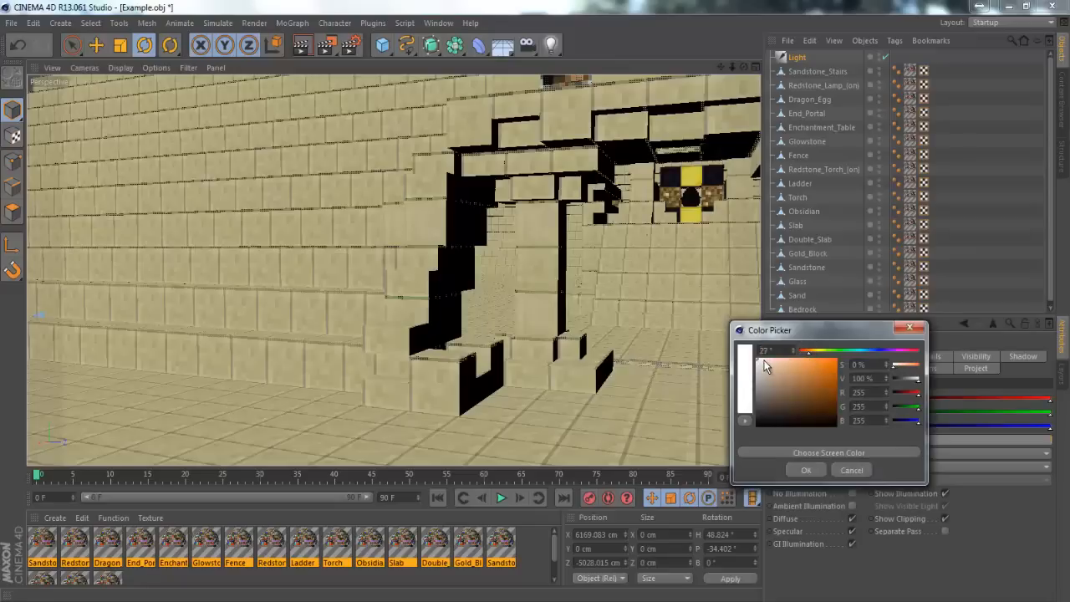
left_click_drag(758, 360, 766, 352)
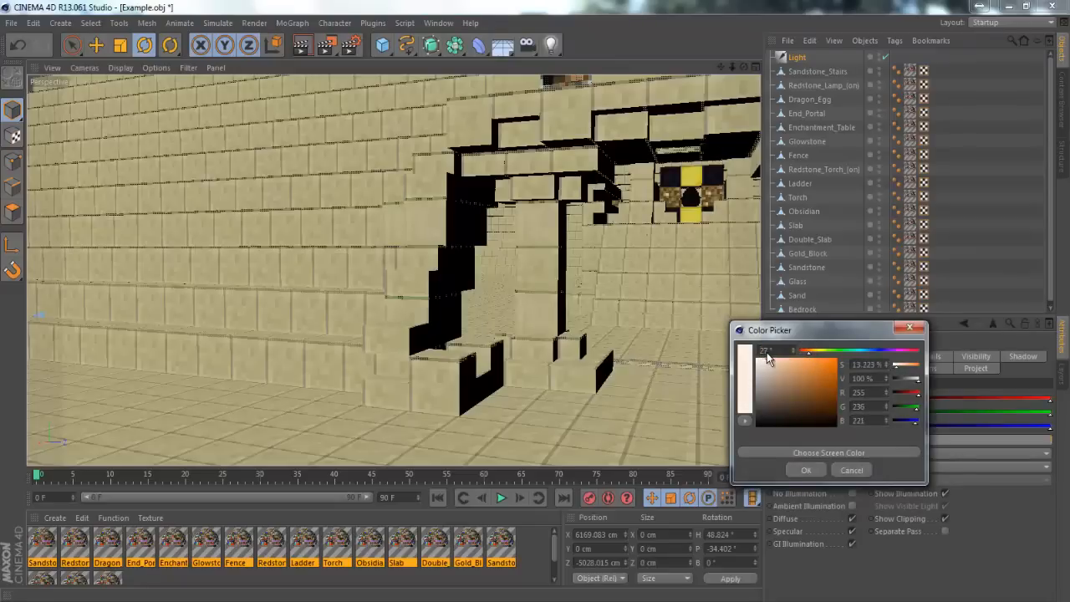
left_click(794, 470)
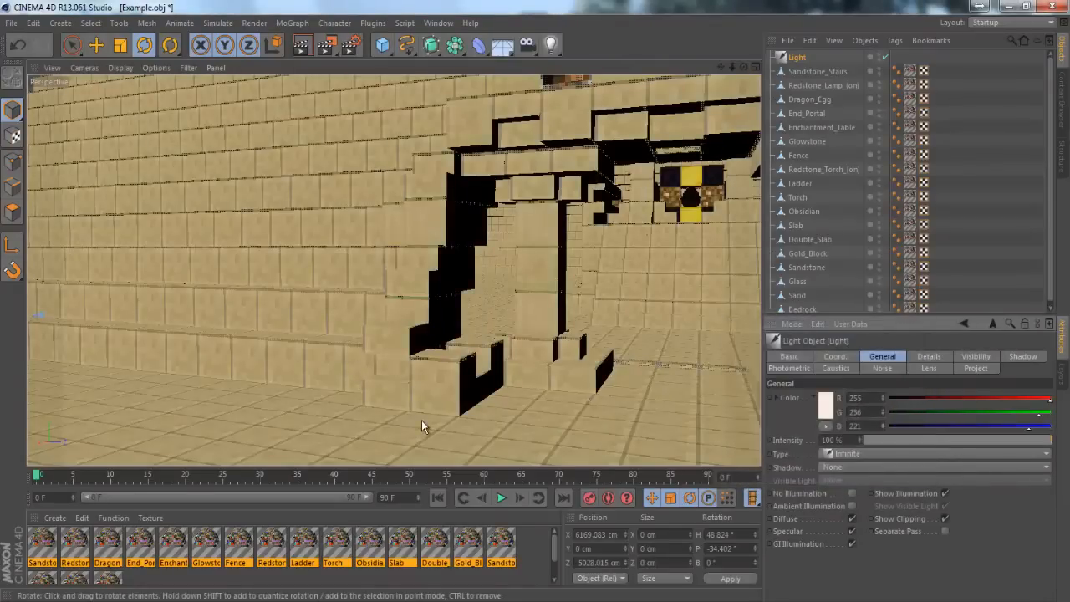
left_click_drag(737, 421, 692, 230)
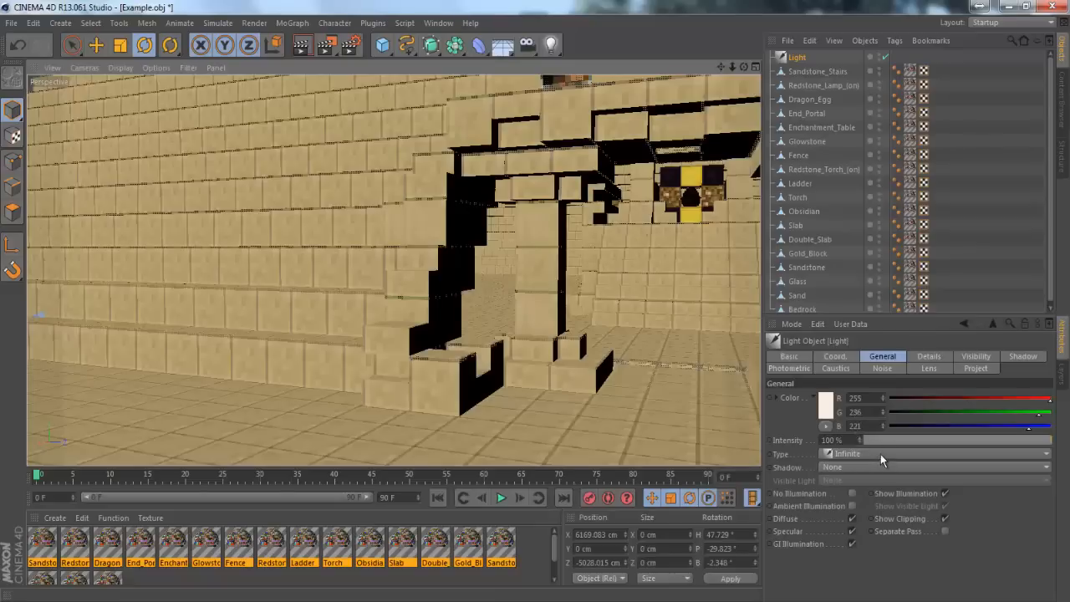
Set the infinite light's shadow type to Shadow Maps (Soft) and render a preview of the pyramid entrance
left_click(838, 467)
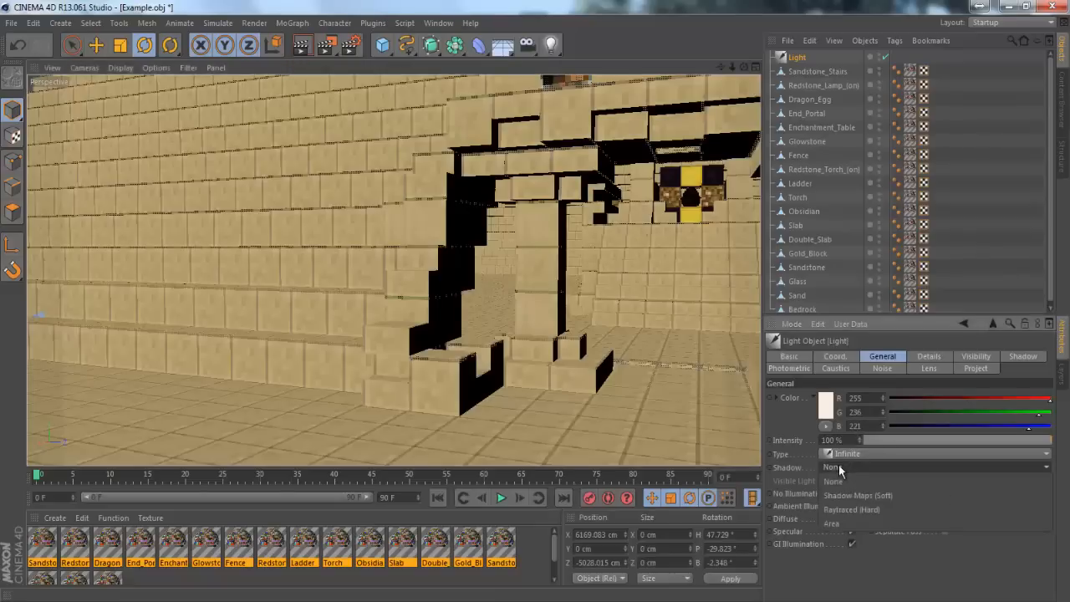
left_click(962, 548)
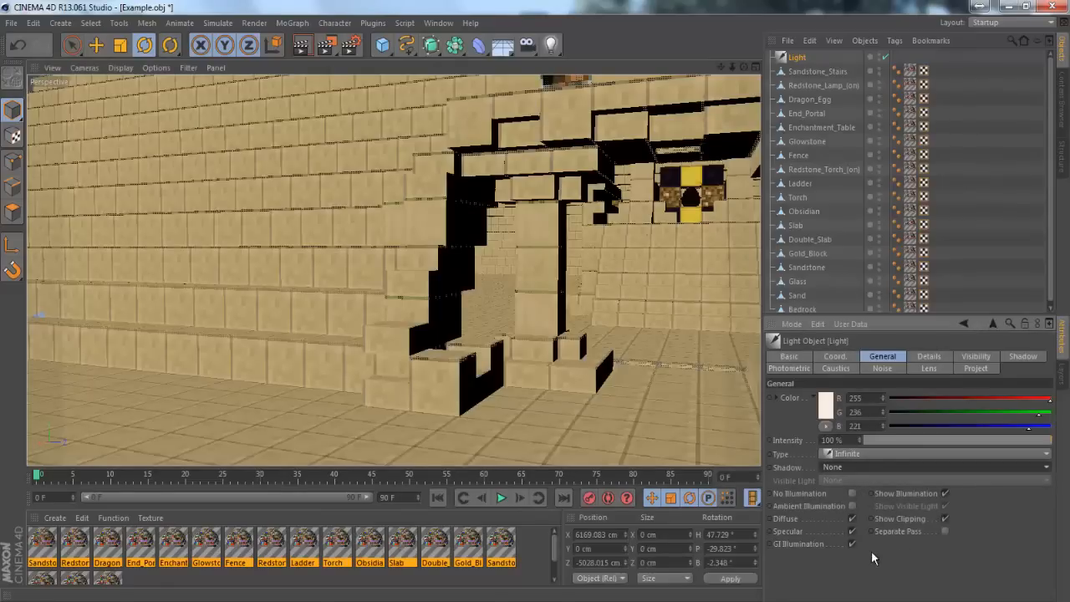
left_click(932, 357)
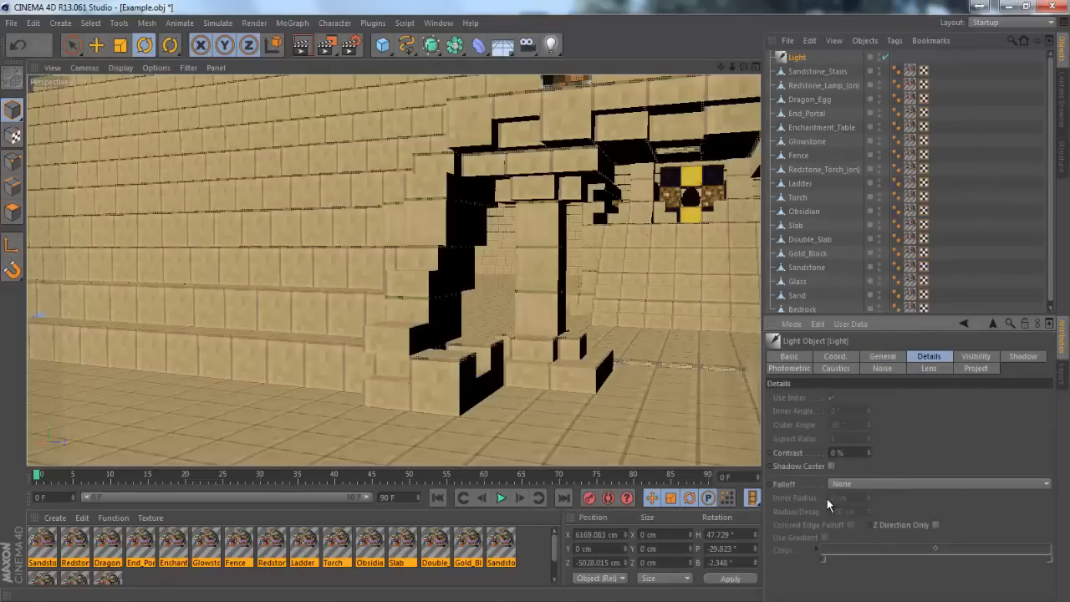
left_click(967, 358)
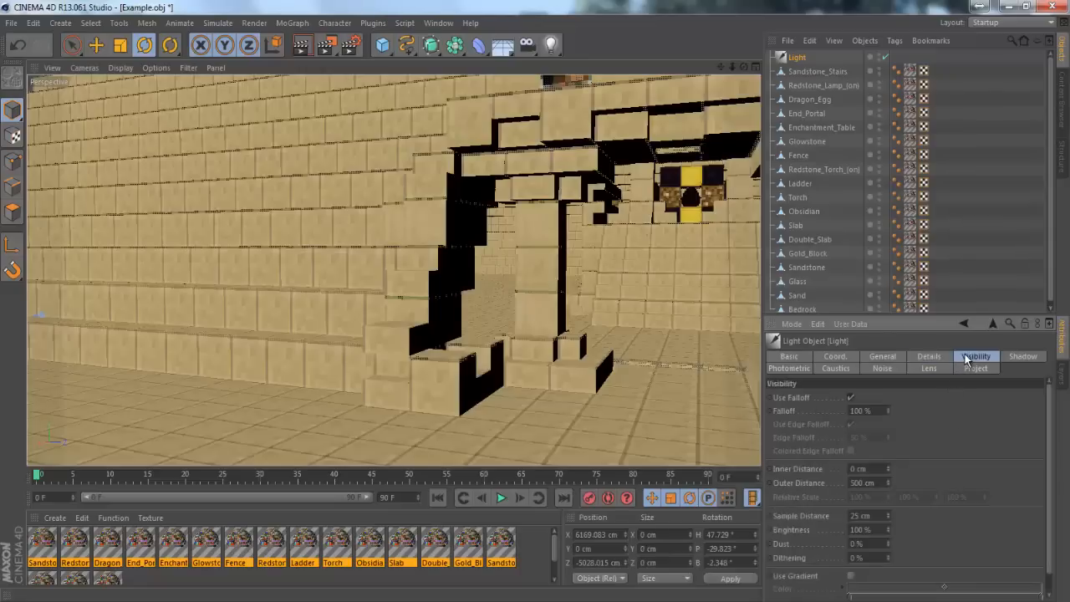
left_click(1012, 357)
left_click(880, 399)
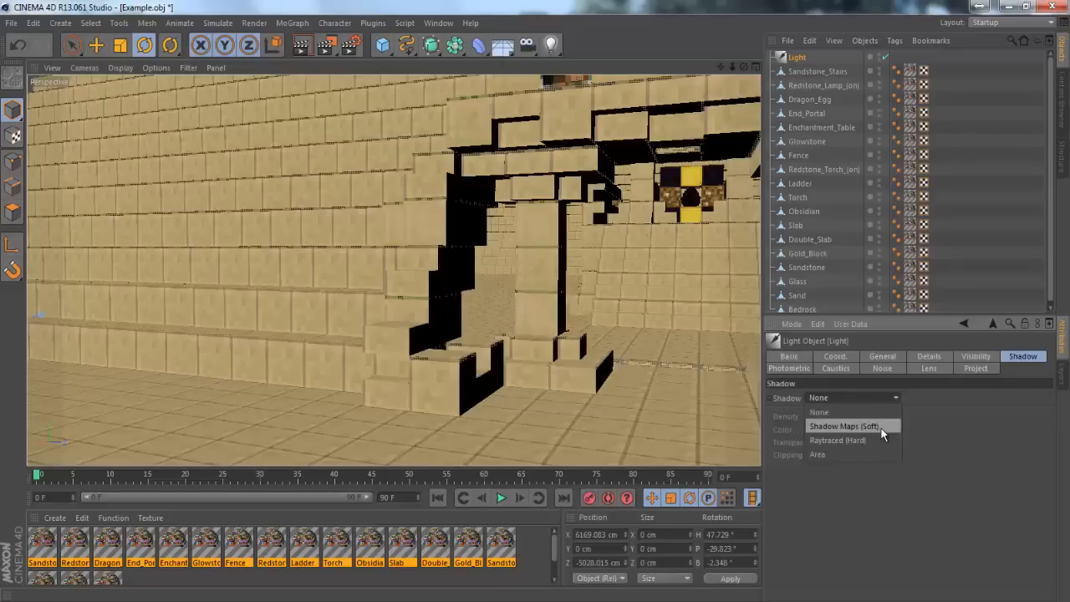
left_click(858, 428)
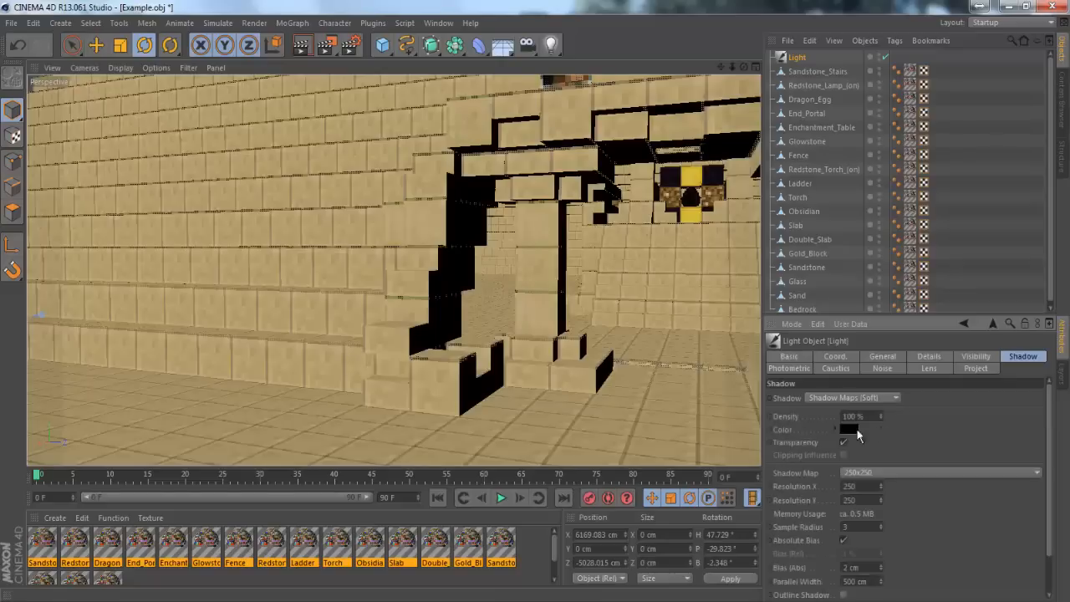
left_click(301, 46)
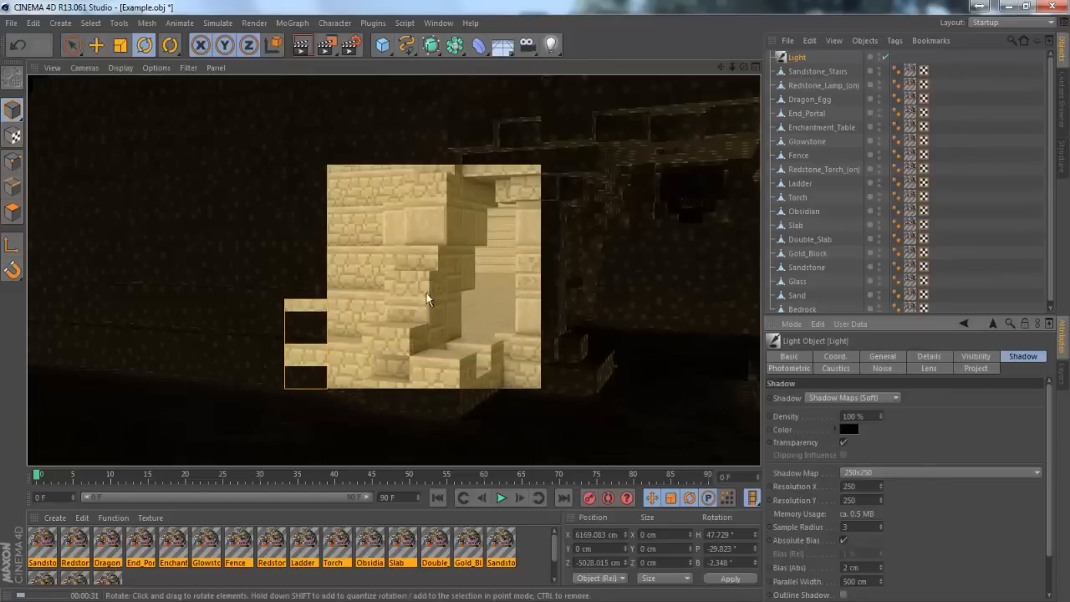
left_click(487, 322)
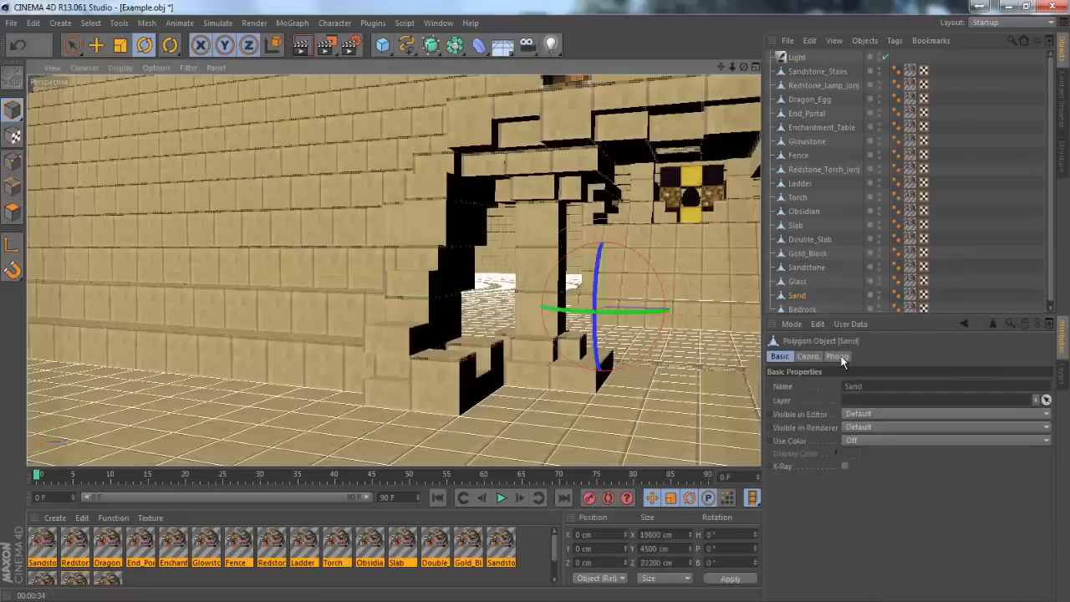
Set the infinite light's shadow type to Raytraced (Hard) with a very dark blue shadow colour of RGB 0, 1, 20
left_click(798, 57)
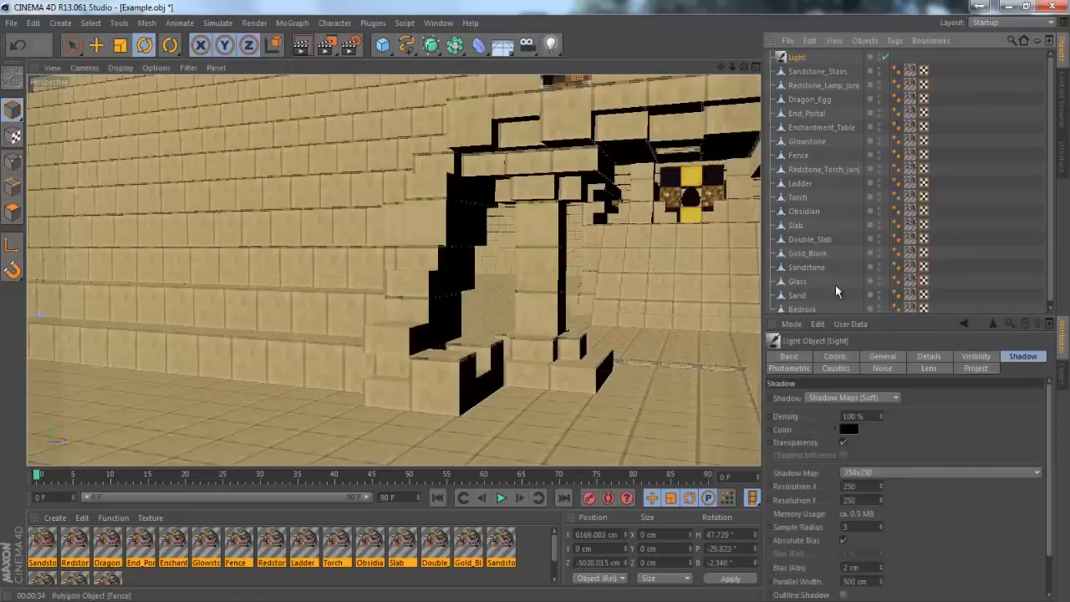
left_click(873, 399)
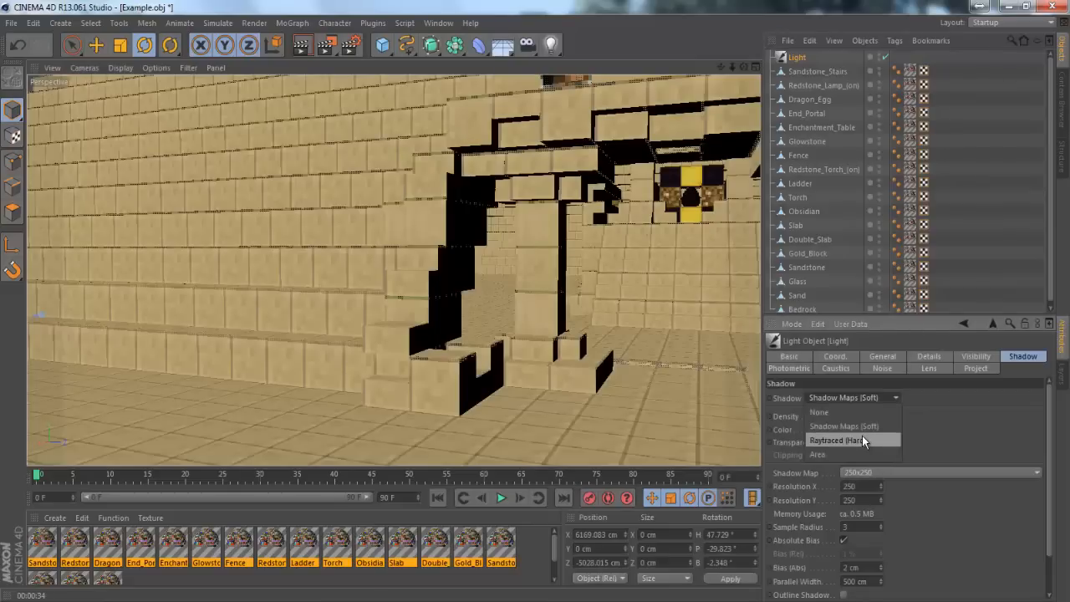
left_click(863, 439)
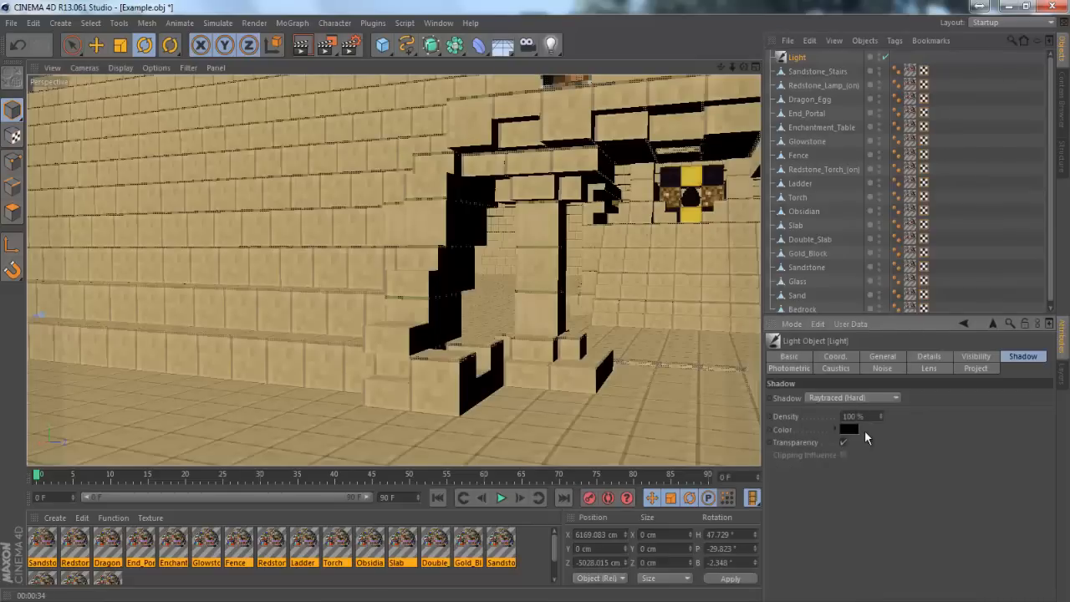
left_click(852, 428)
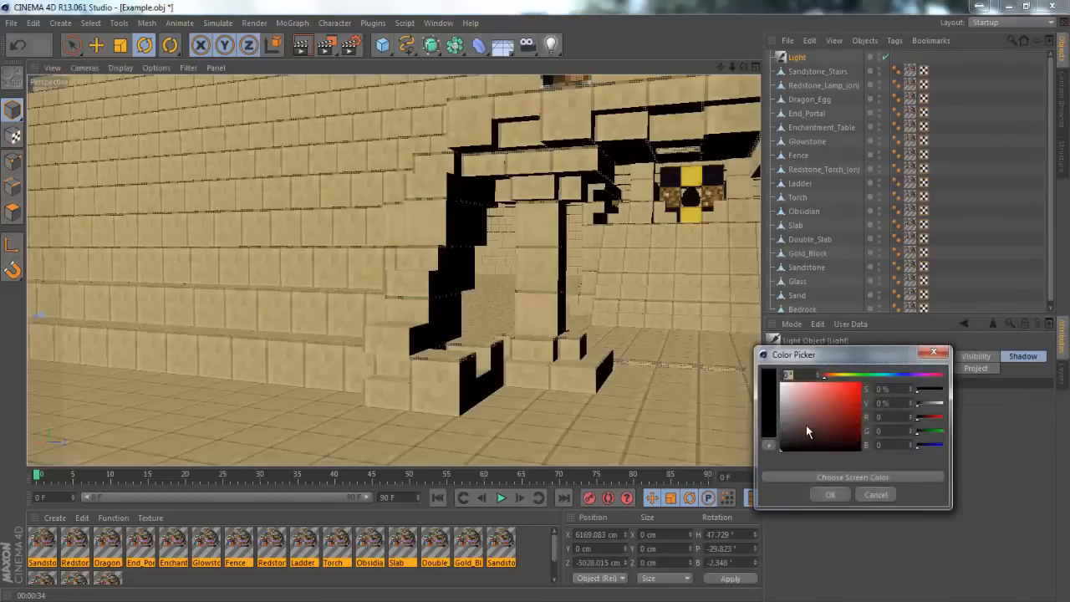
left_click(902, 376)
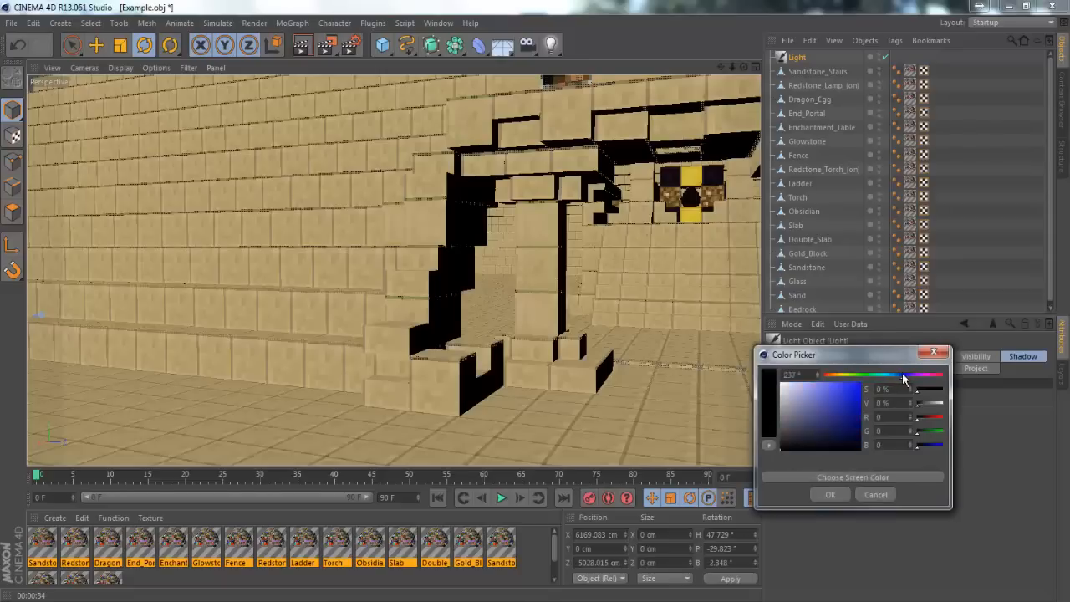
left_click_drag(856, 441, 864, 445)
left_click(830, 493)
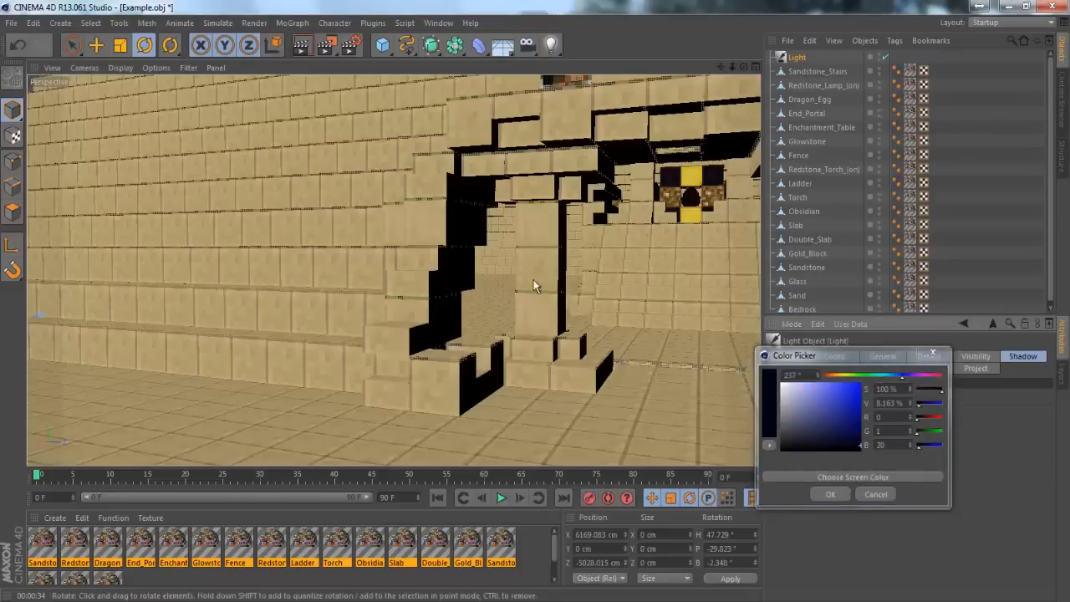
Render a preview of the entrance to check the raytraced shadows, stopping it partway
left_click(304, 45)
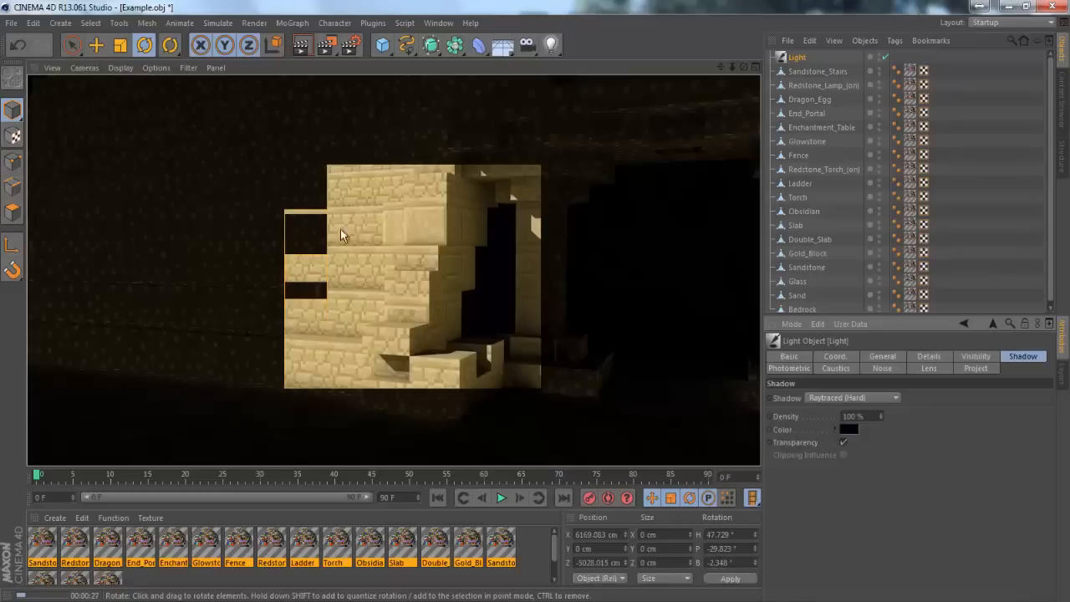
left_click(476, 312)
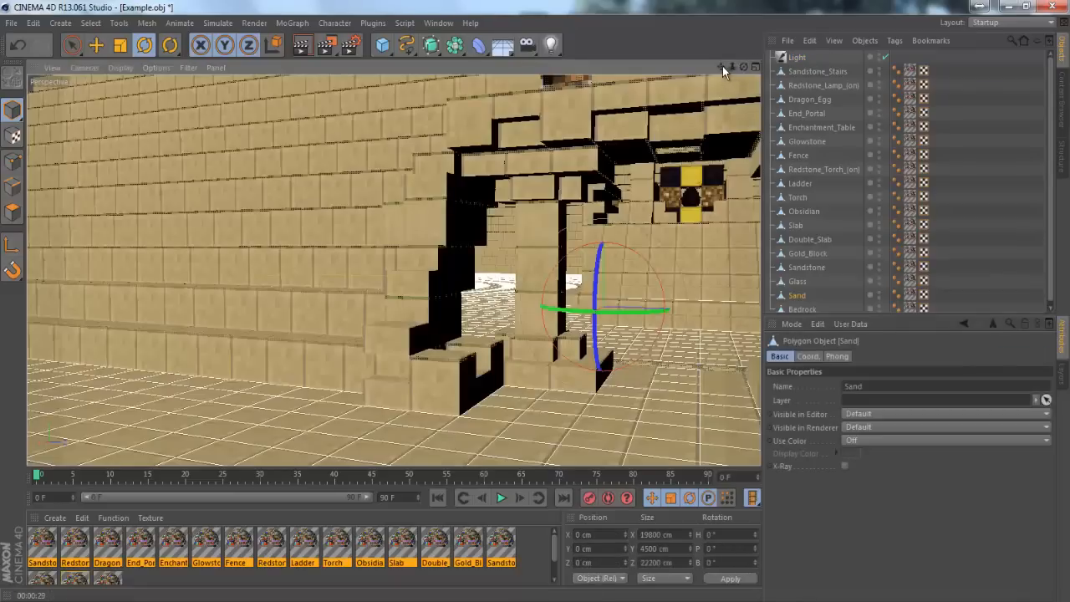
left_click_drag(722, 66, 783, 124)
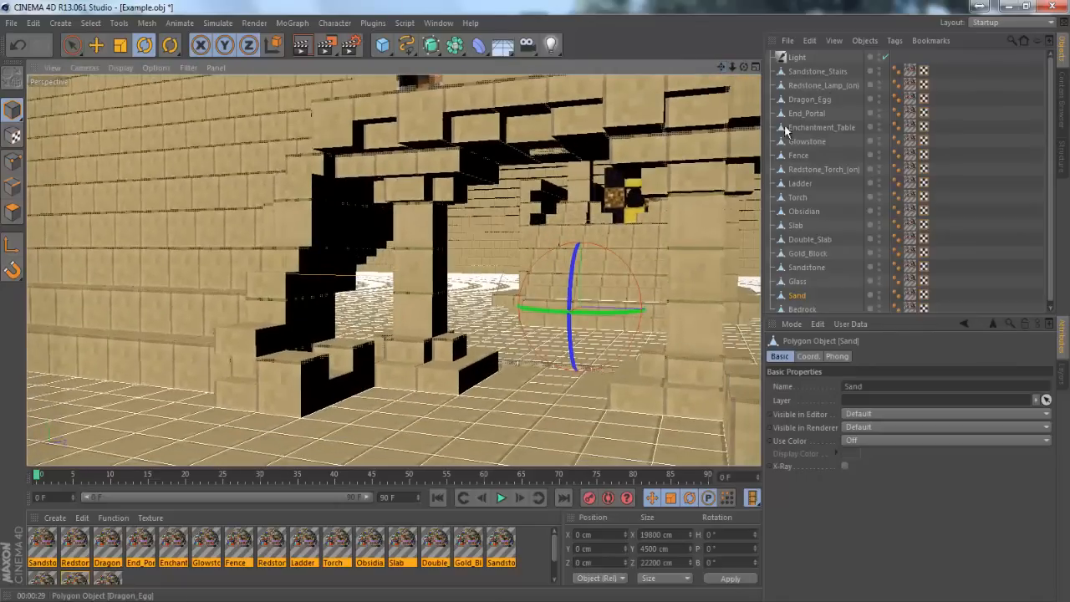
Review the infinite light's photometric, caustics, noise, project and lens effects settings
left_click(804, 59)
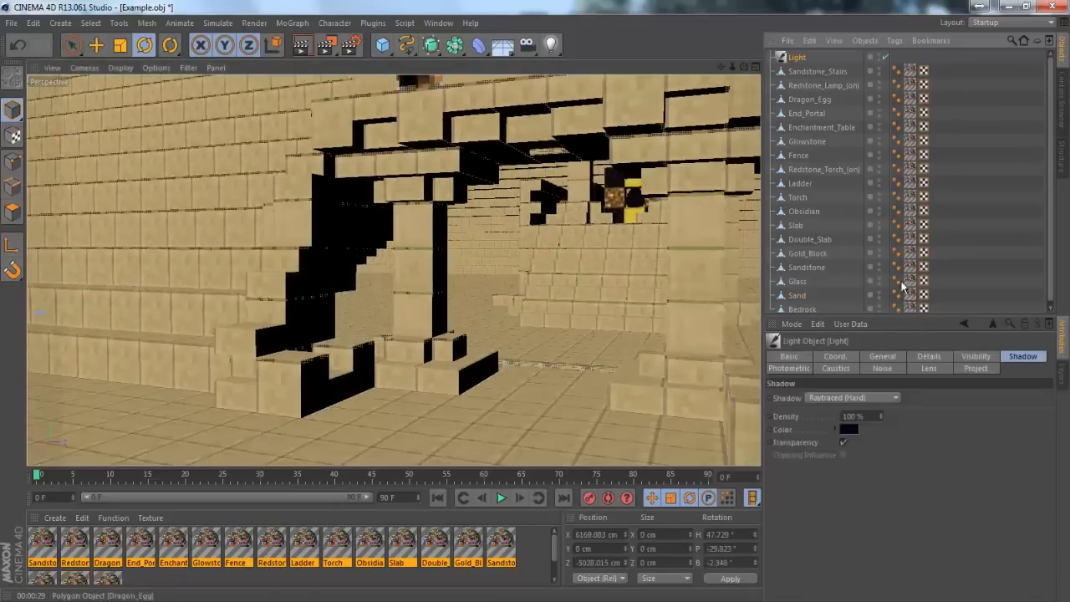
left_click(801, 368)
left_click(824, 368)
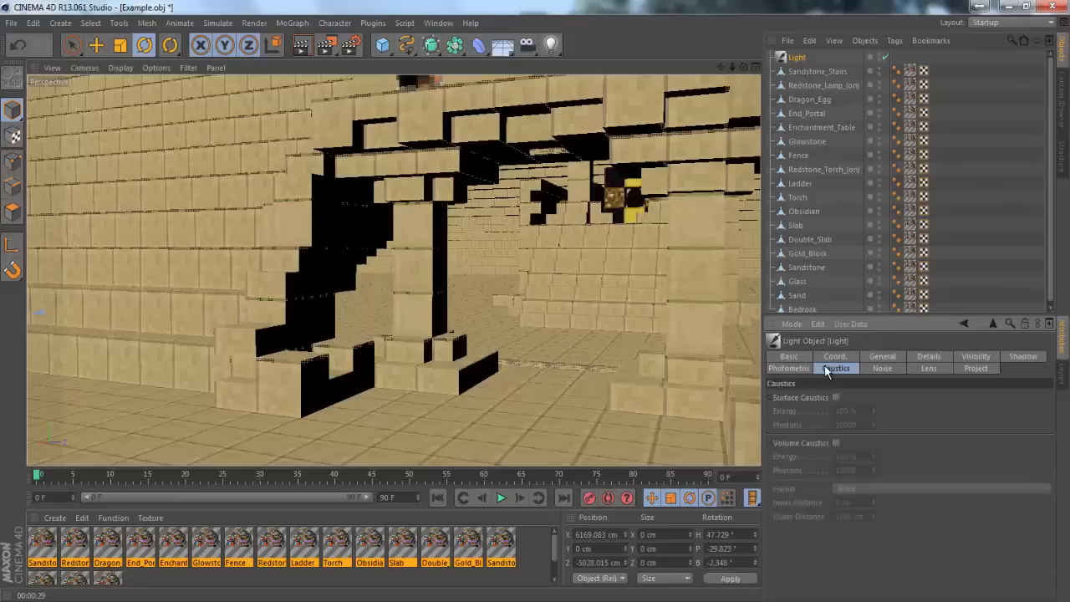
left_click(869, 371)
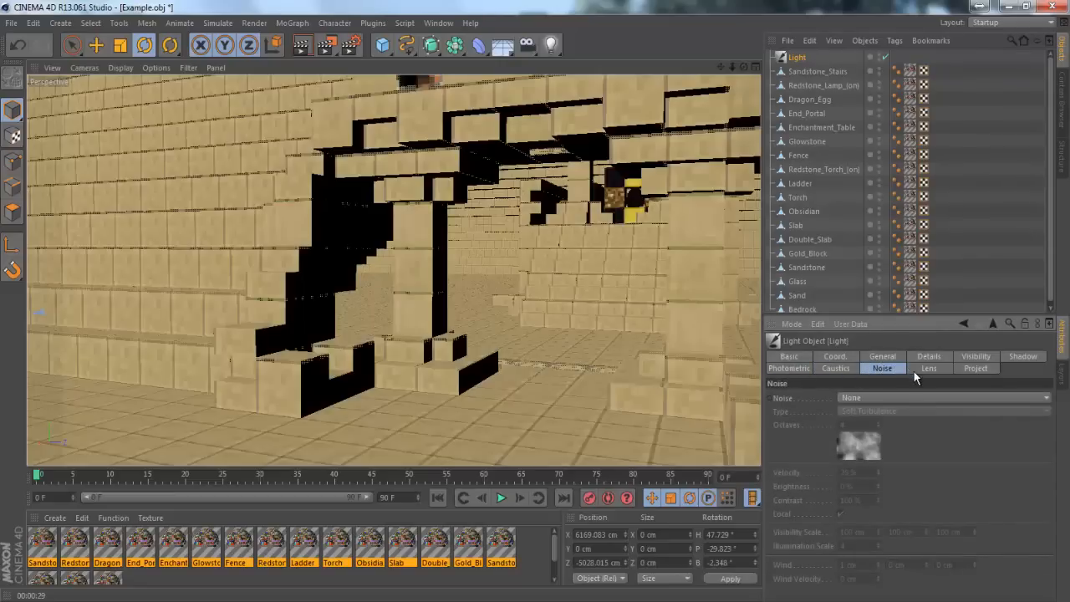
left_click(968, 368)
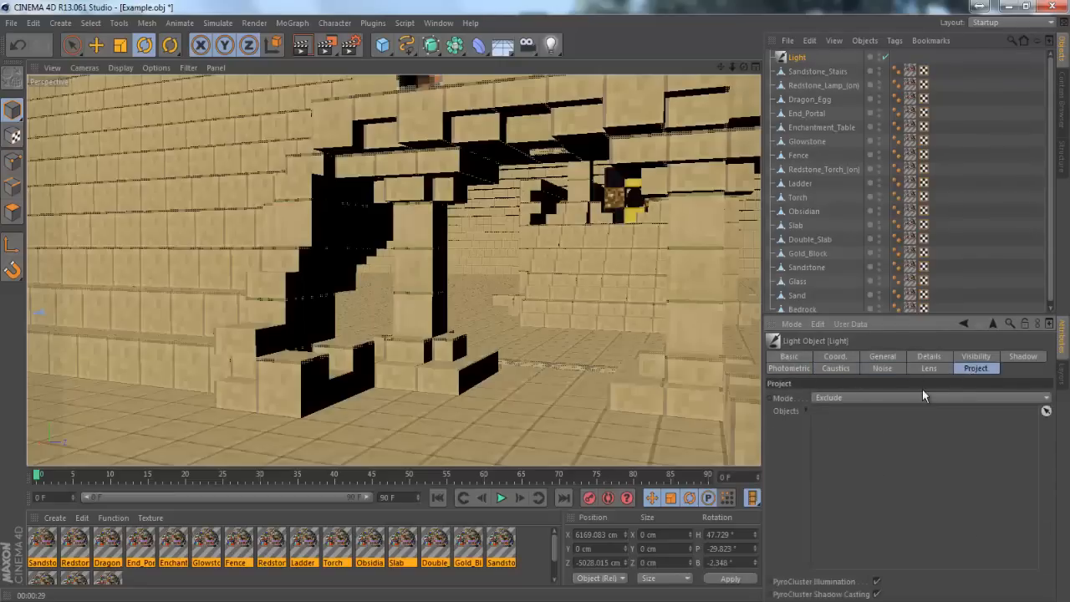
left_click(934, 372)
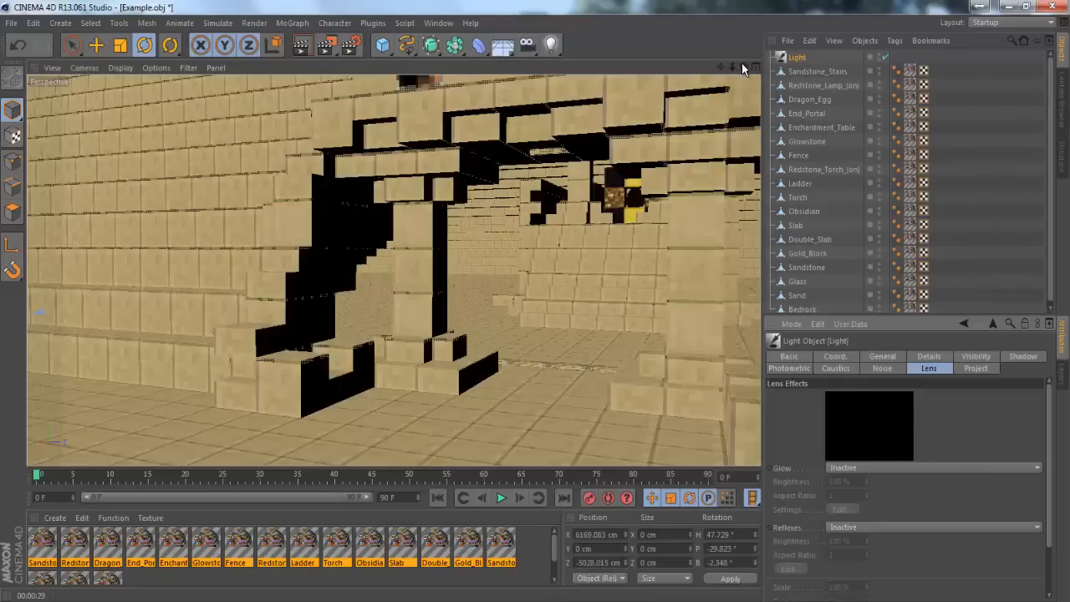
Examine the whole pyramid world from above and the ground around the infinite light
left_click_drag(743, 66, 537, 301)
left_click_drag(732, 66, 479, 316)
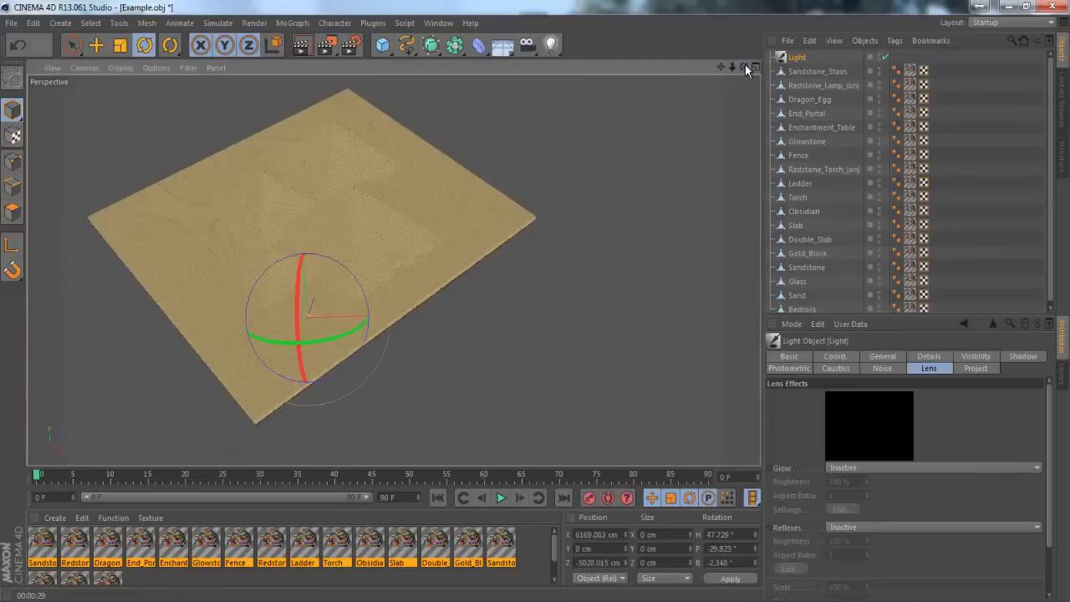
mouse_move(744, 64)
left_mouse_down()
mouse_move(540, 301)
mouse_move(739, 68)
left_mouse_up()
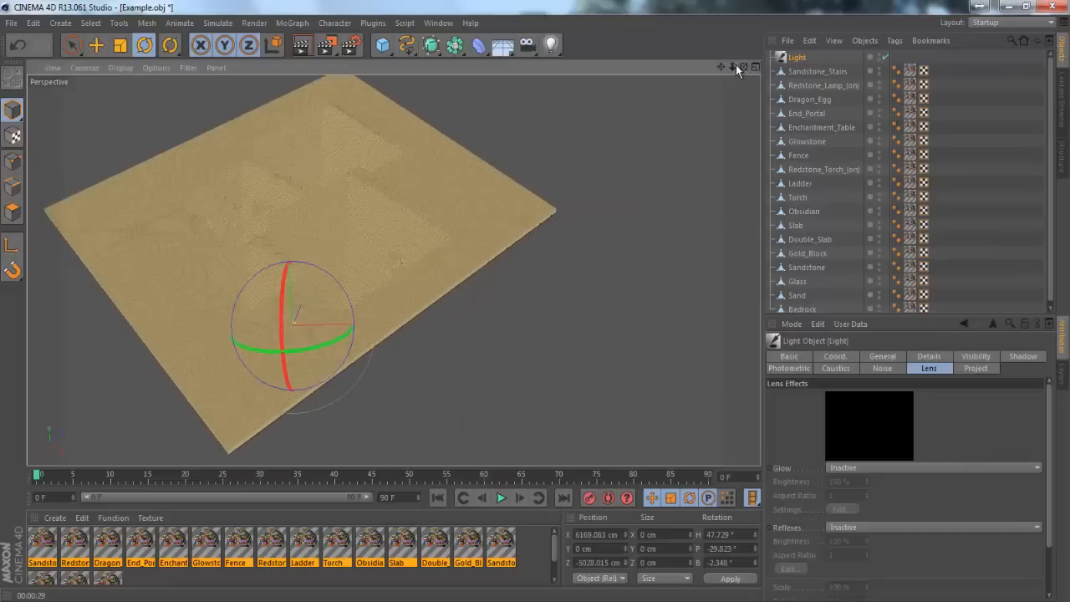
left_click_drag(537, 301, 583, 291)
scroll(307, 330, "up", 4)
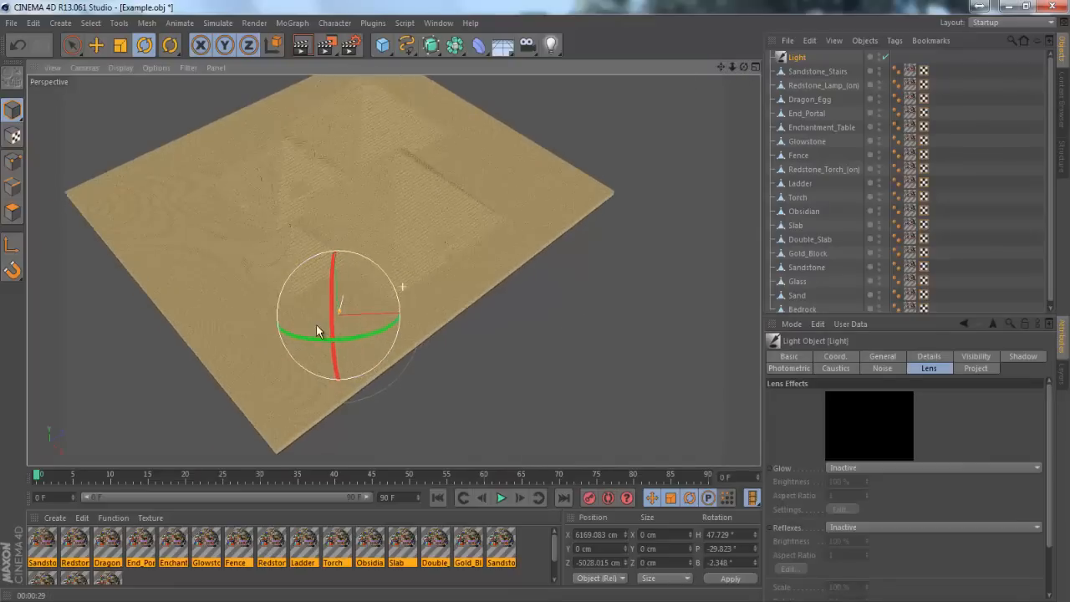
scroll(305, 329, "up", 6)
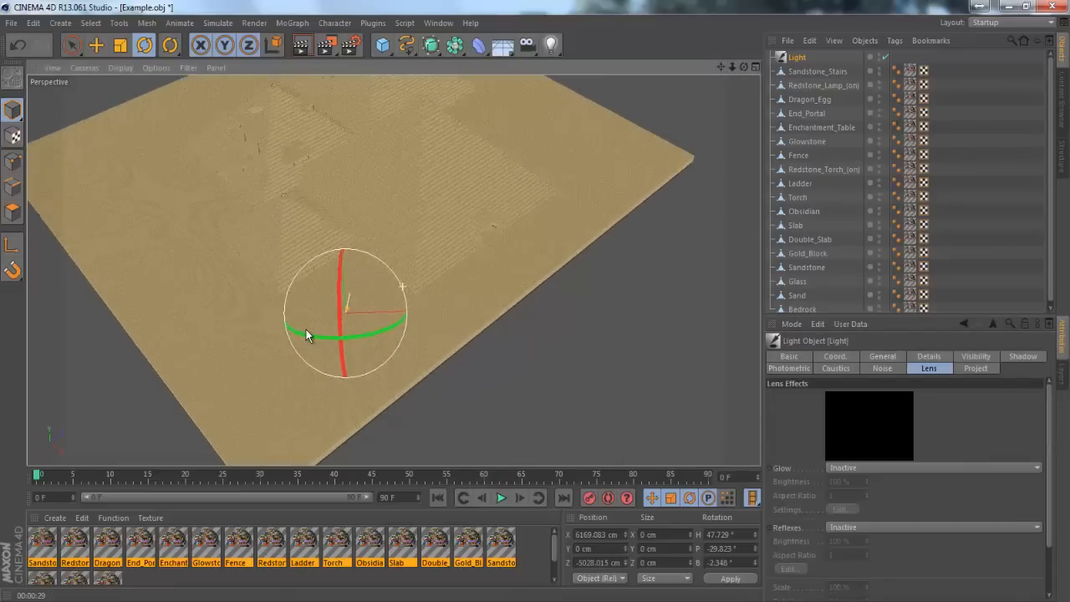
scroll(393, 330, "up", 2)
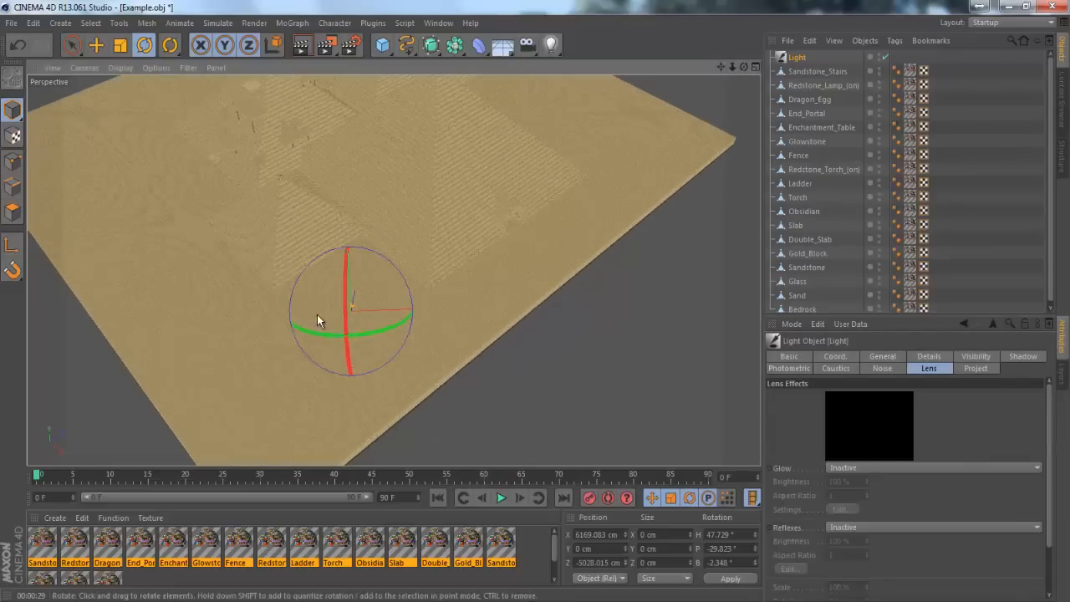
scroll(318, 320, "up", 3)
scroll(322, 318, "up", 3)
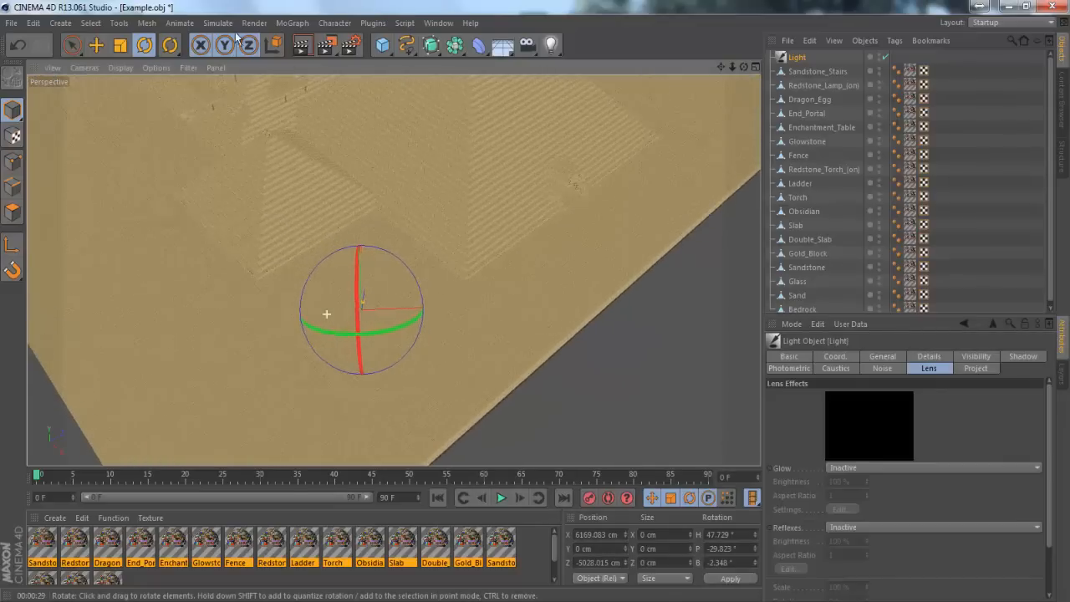
scroll(326, 312, "up", 2)
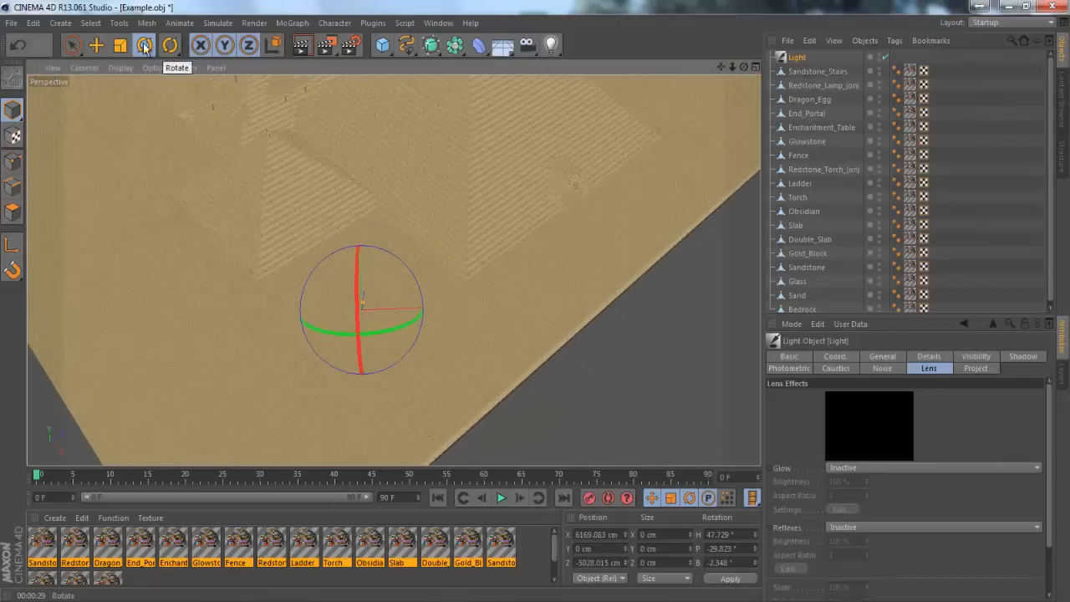
Move the infinite light high above and away from the pyramids, to about X 8421, Y 6839, Z -9119 cm
left_click(97, 46)
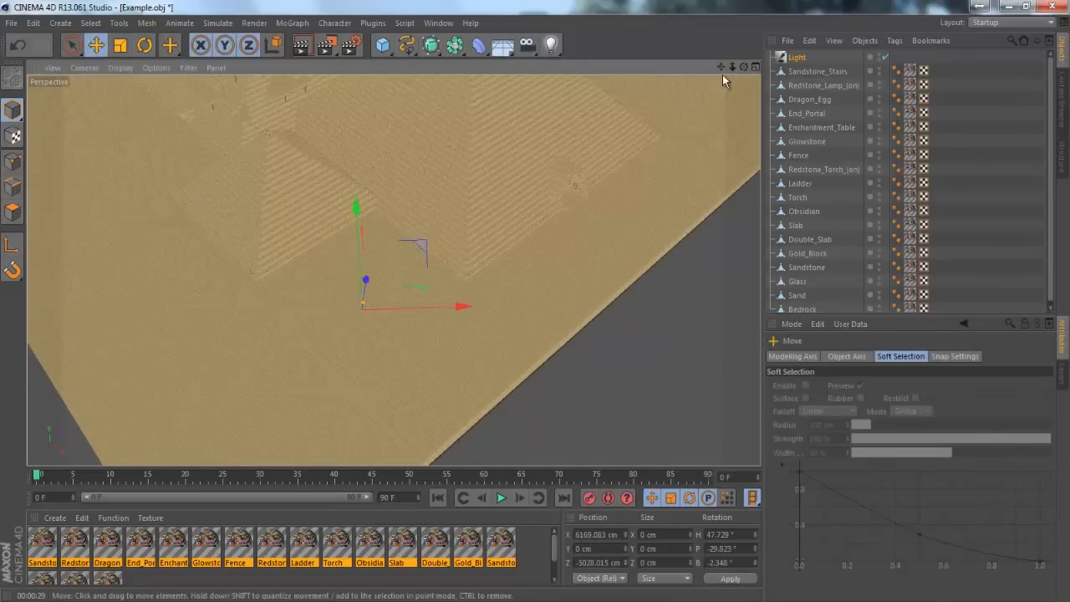
left_click_drag(744, 66, 535, 301)
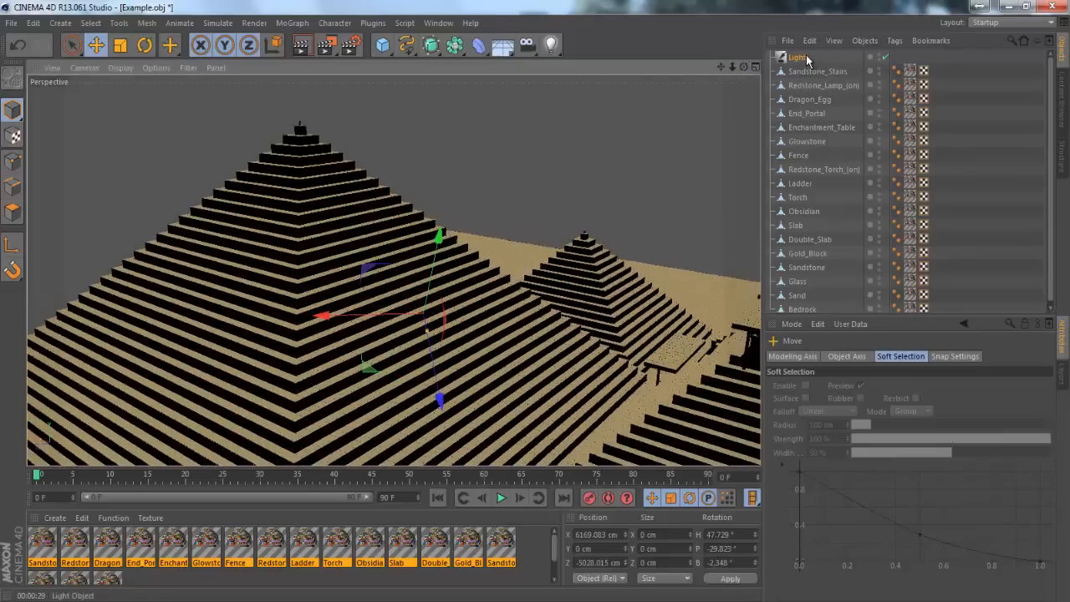
left_click(805, 59)
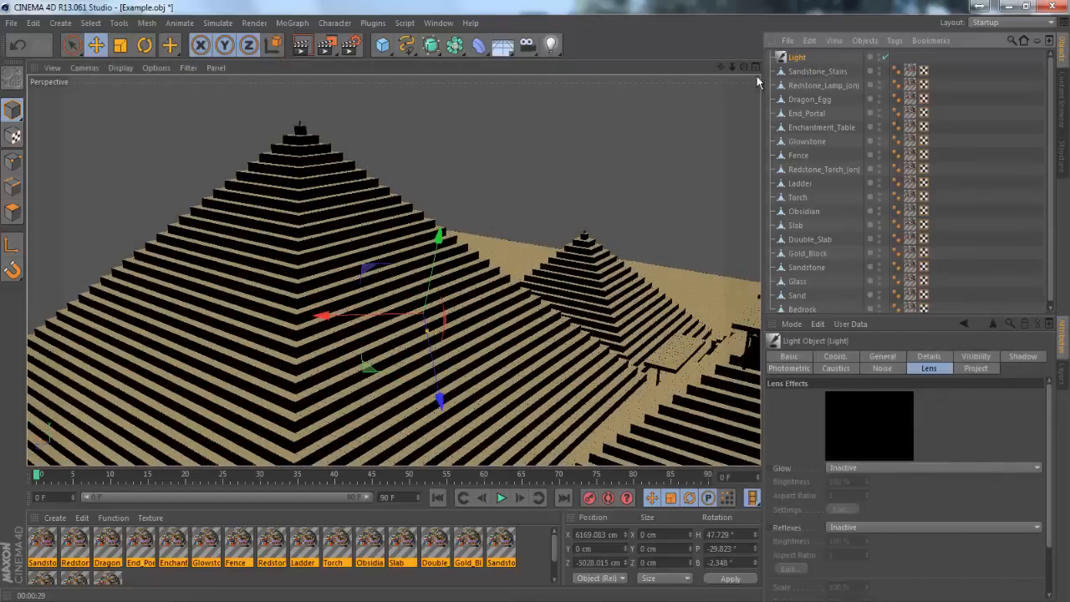
left_click_drag(740, 71, 361, 294)
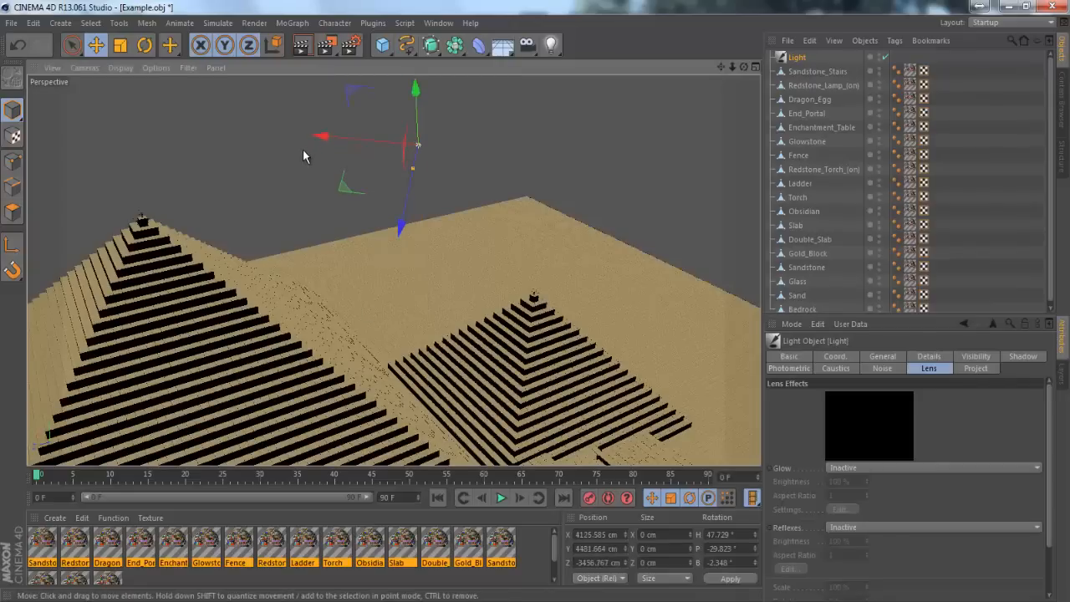
left_click_drag(318, 136, 402, 143)
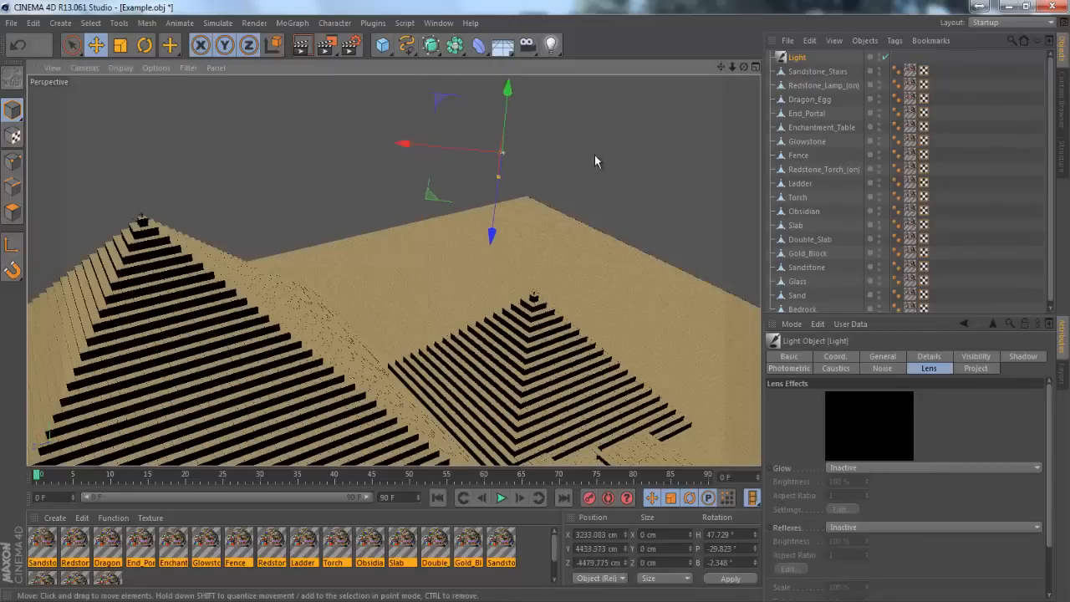
left_click_drag(490, 234, 507, 94)
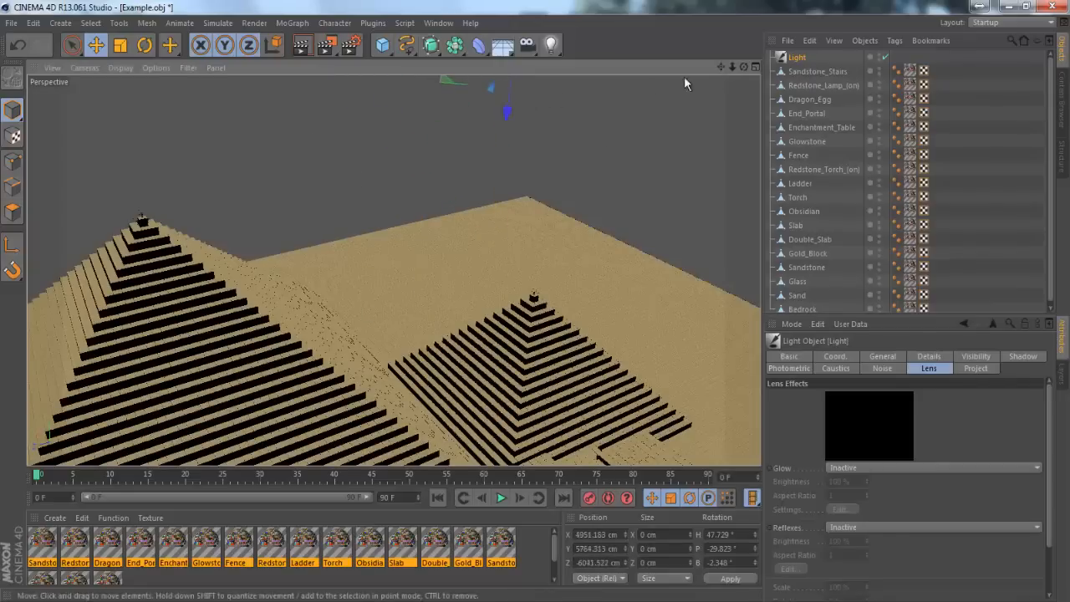
left_click_drag(744, 67, 534, 302)
left_click_drag(458, 241, 349, 178)
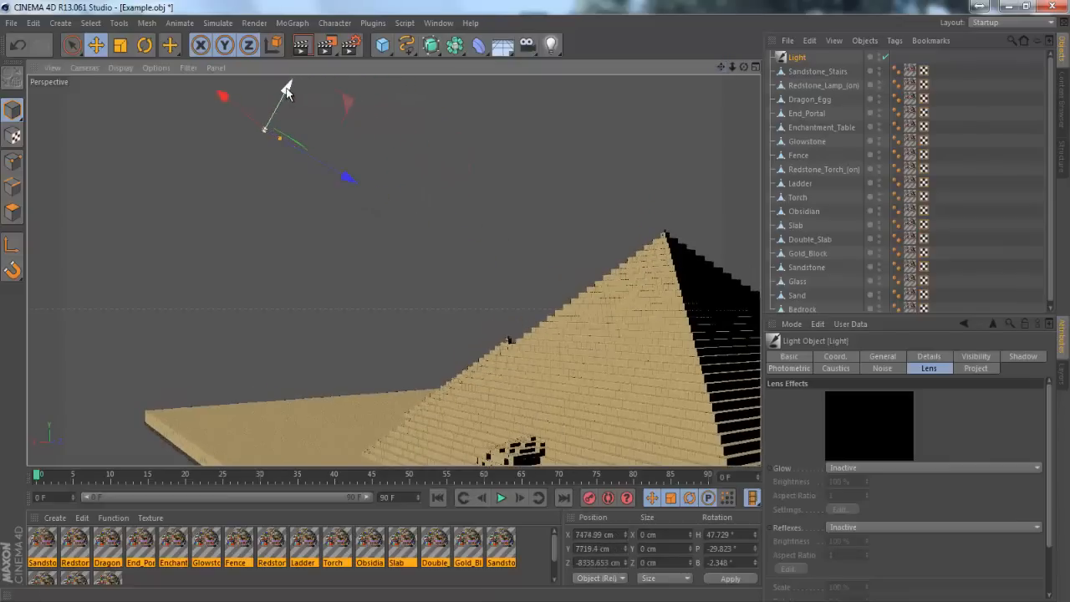
left_click_drag(287, 88, 247, 137)
left_click_drag(319, 223, 301, 211)
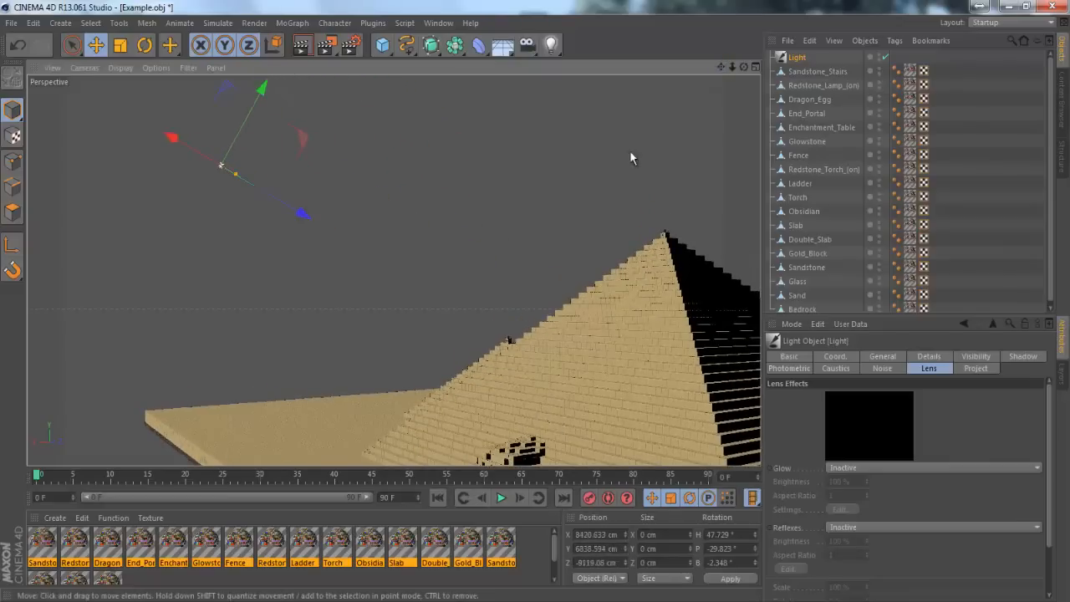
Compare the lens glow presets for the infinite light and set its glow to Sun 1
left_click_drag(532, 301, 535, 301)
scroll(523, 208, "up", 2)
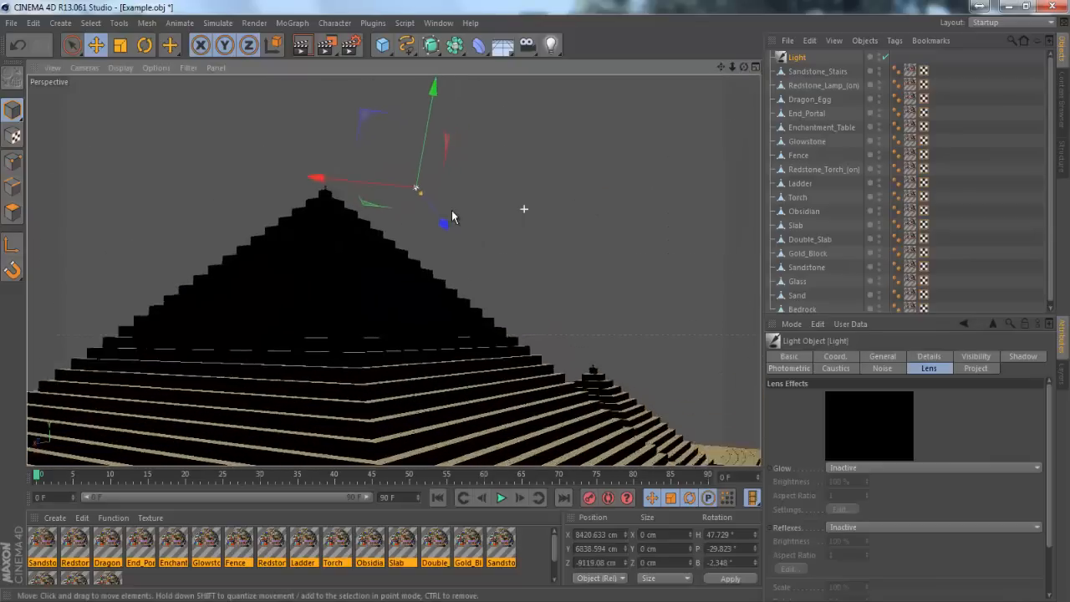
scroll(367, 230, "up", 6)
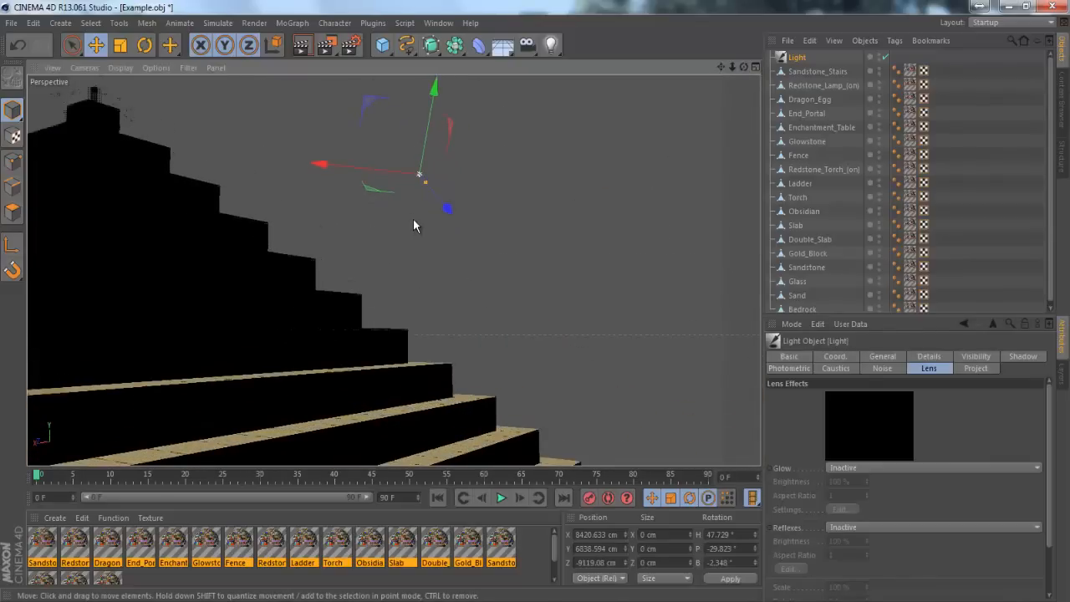
scroll(414, 222, "up", 3)
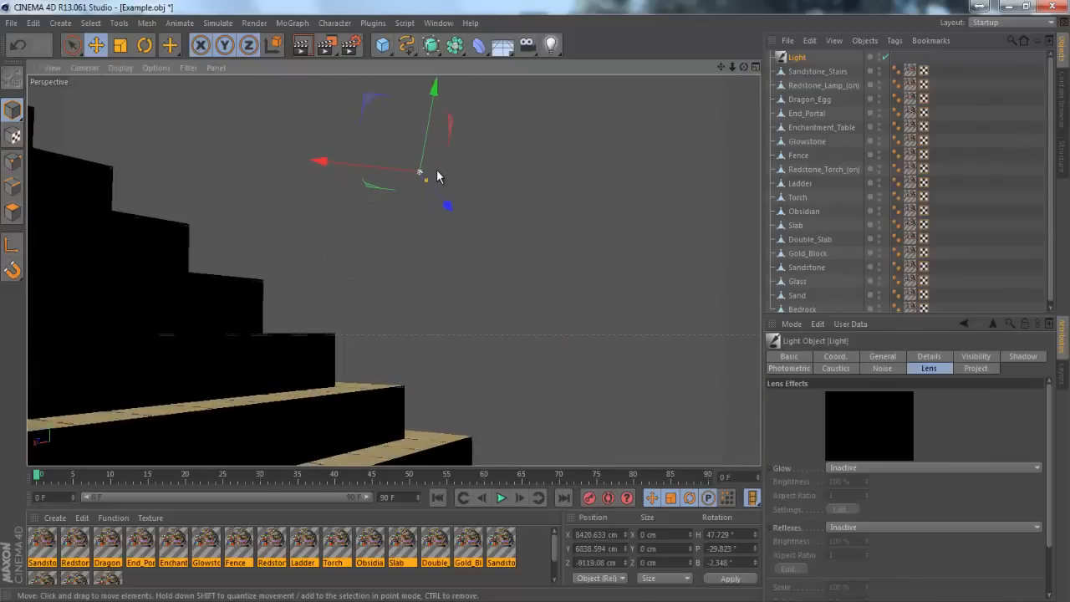
left_click(924, 463)
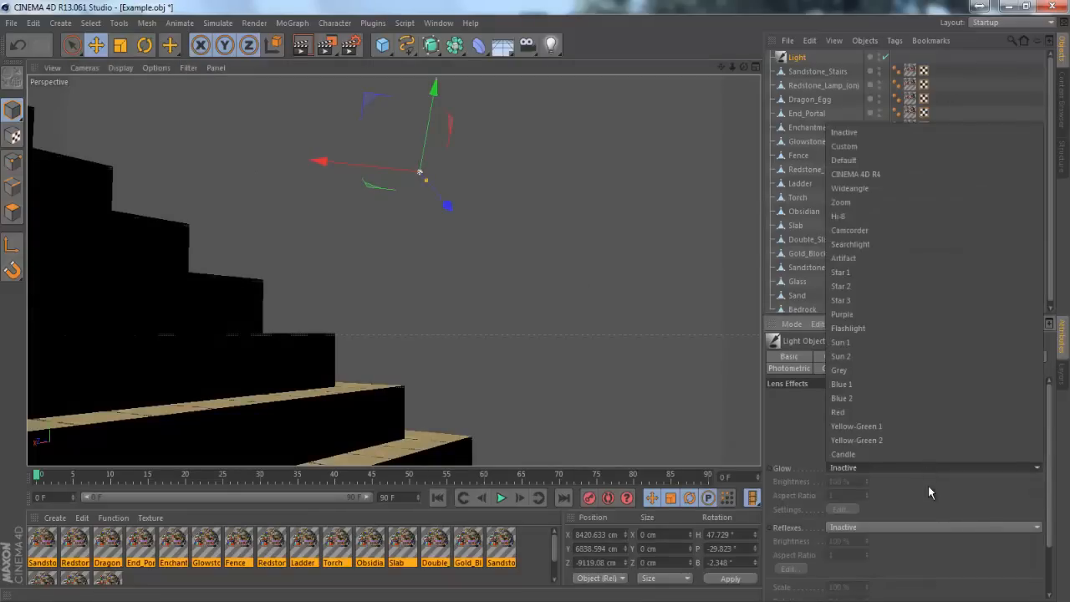
left_click(927, 486)
scroll(932, 465, "down", 12)
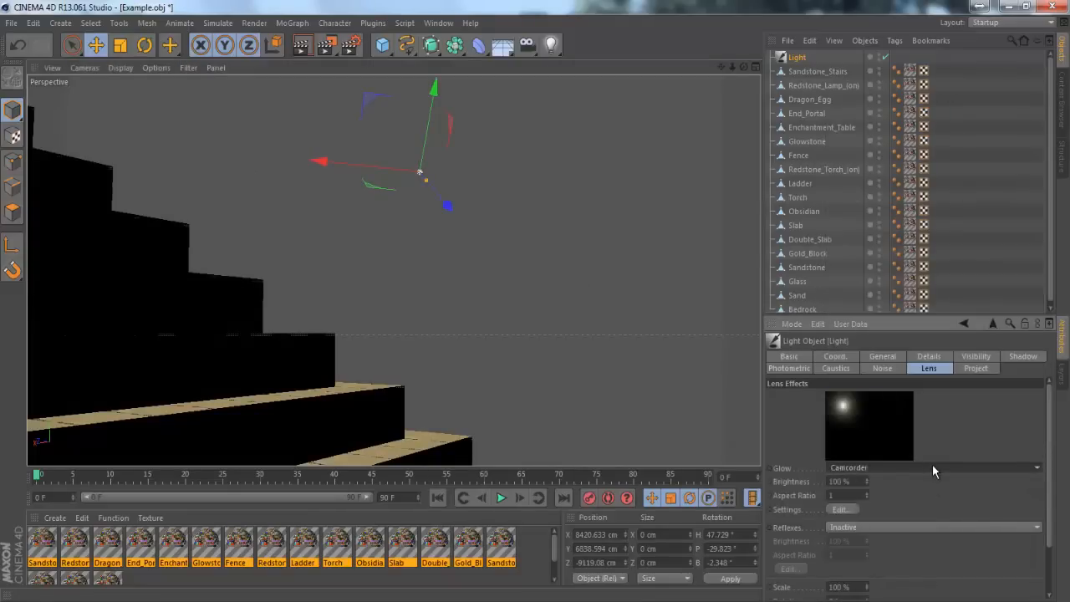
scroll(930, 467, "down", 4)
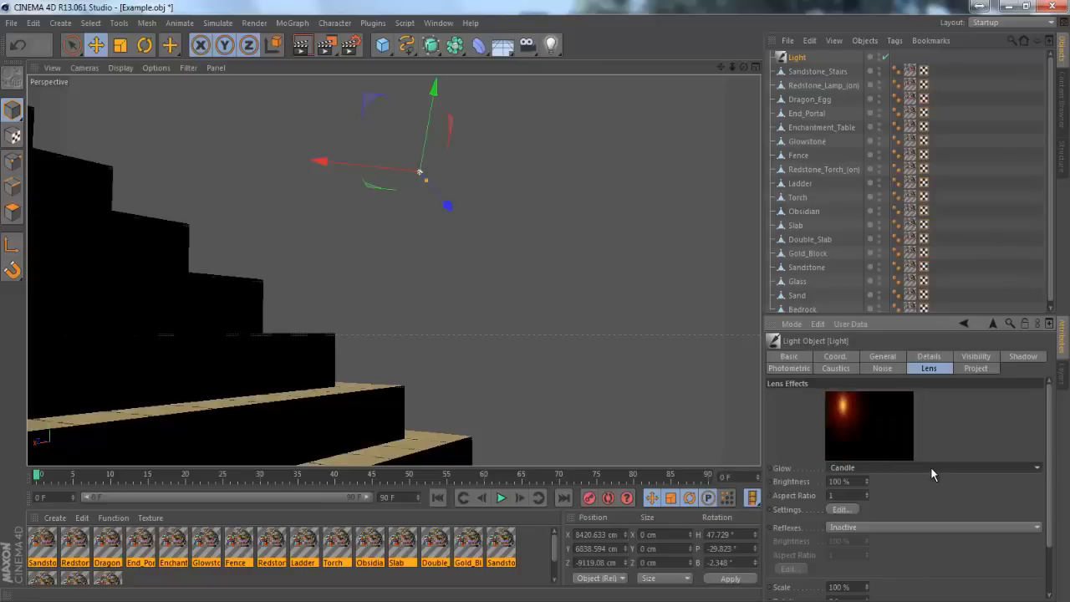
scroll(930, 466, "up", 5)
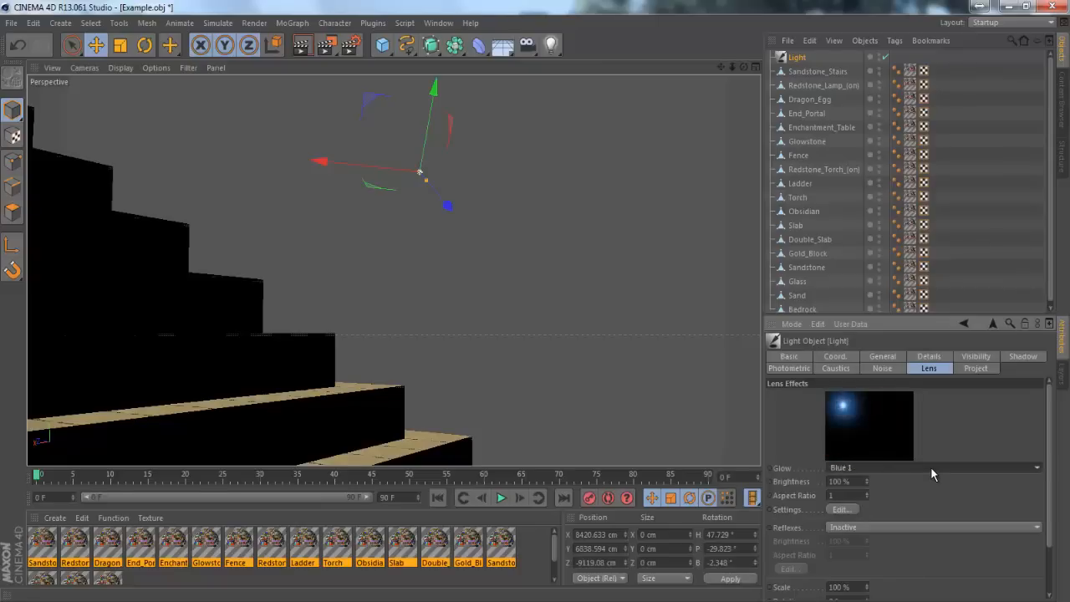
scroll(930, 466, "up", 2)
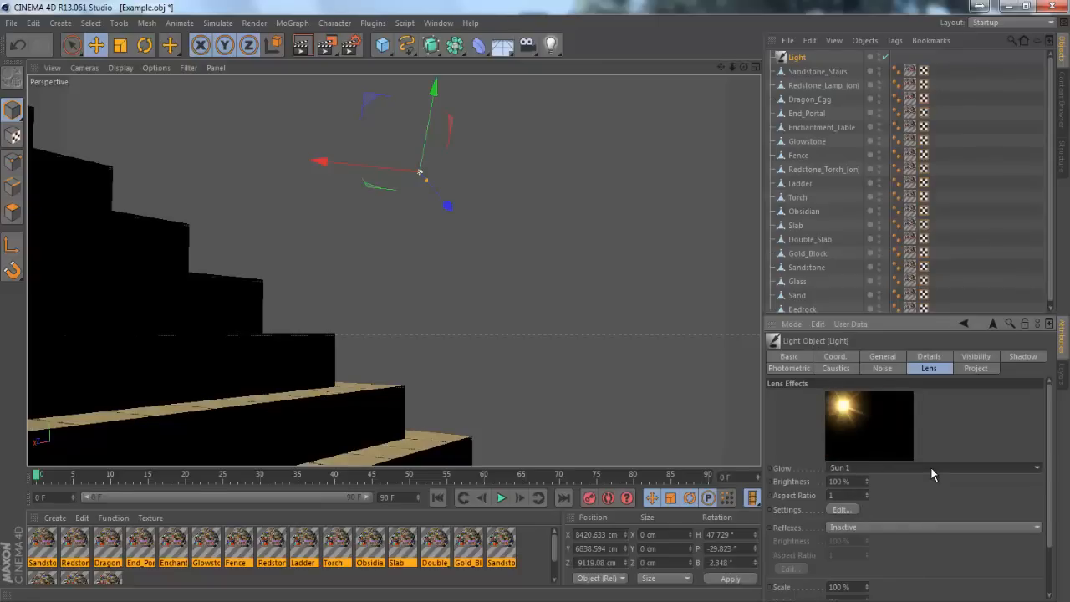
key("Up")
key("Down")
Lower the brightness of the light's lens glow to 70 %
left_click(947, 521)
left_click(948, 524)
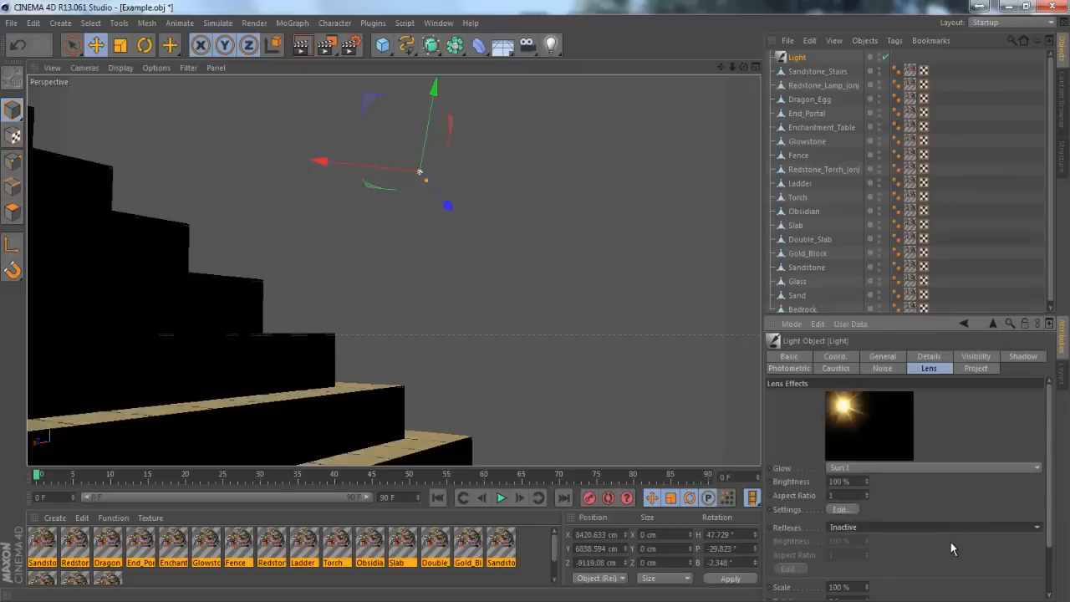
left_click(868, 487)
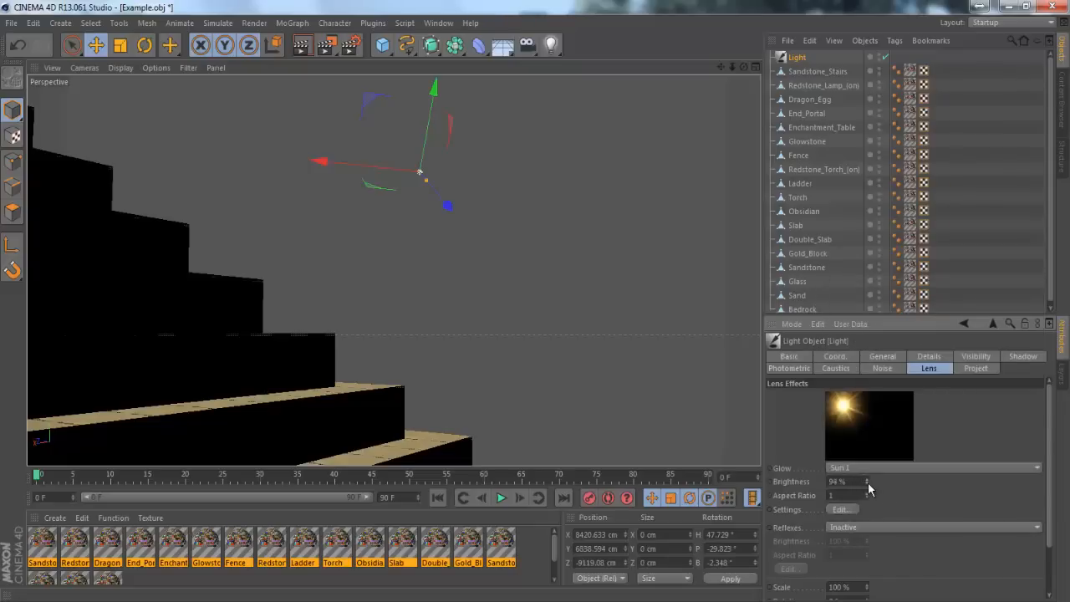
left_click_drag(869, 489, 868, 489)
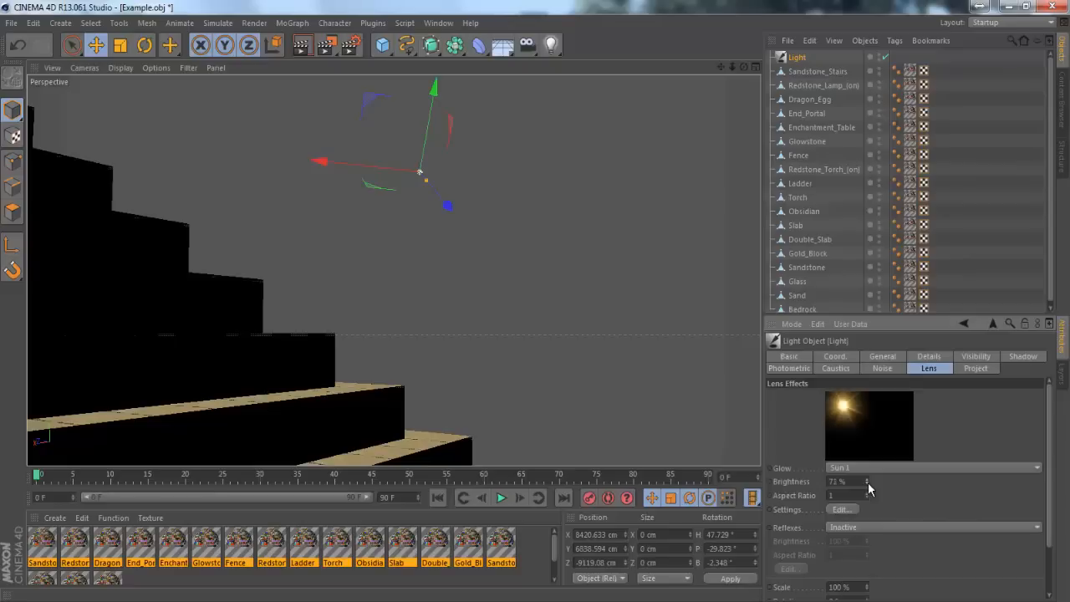
Set the light's lens reflexes to Star 1 and render the view to preview the flare
scroll(878, 531, "down", 1)
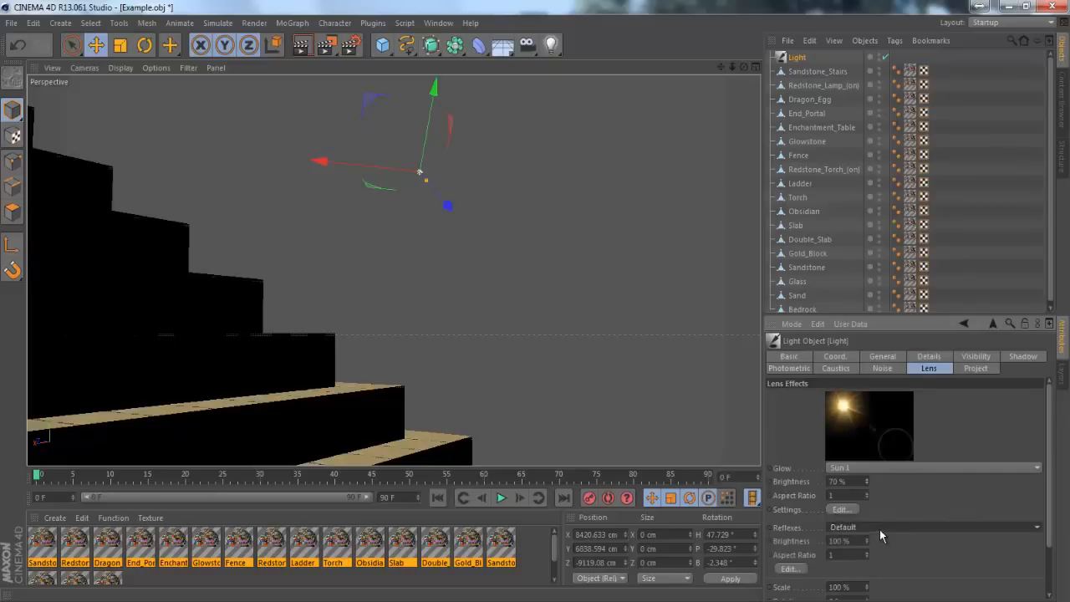
scroll(880, 527, "down", 2)
scroll(879, 527, "down", 1)
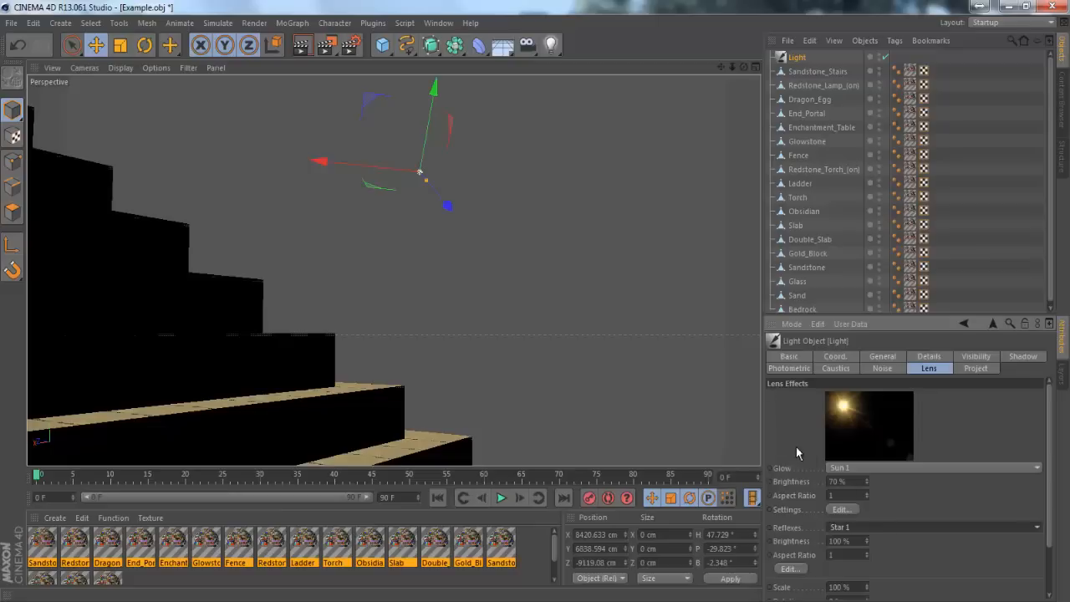
left_click(302, 51)
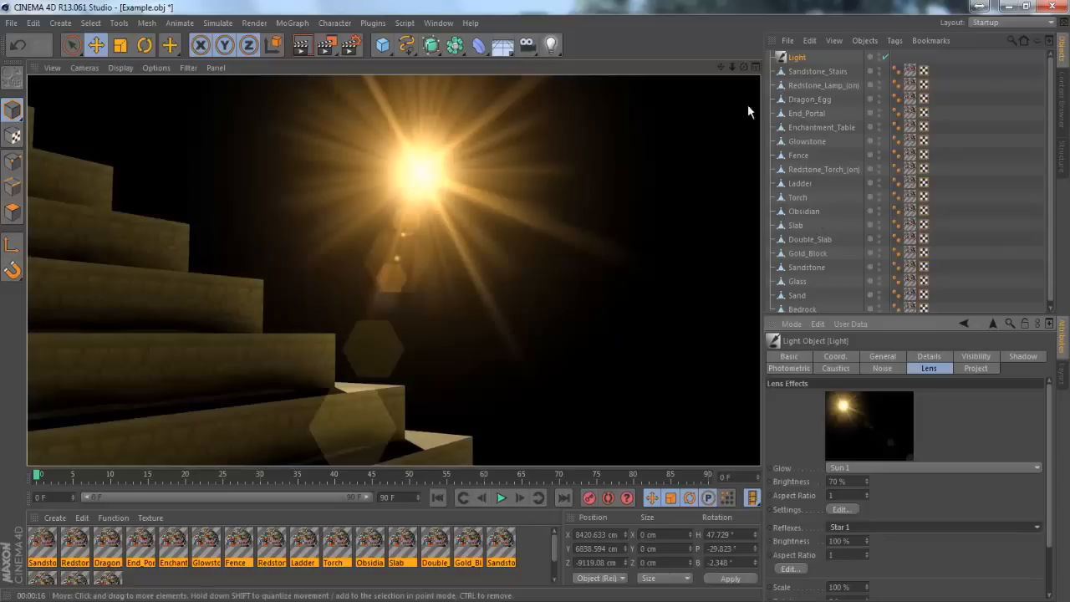
Add a Physical Sky object to the pyramid world
left_click_drag(742, 66, 535, 301)
left_click_drag(742, 65, 535, 301)
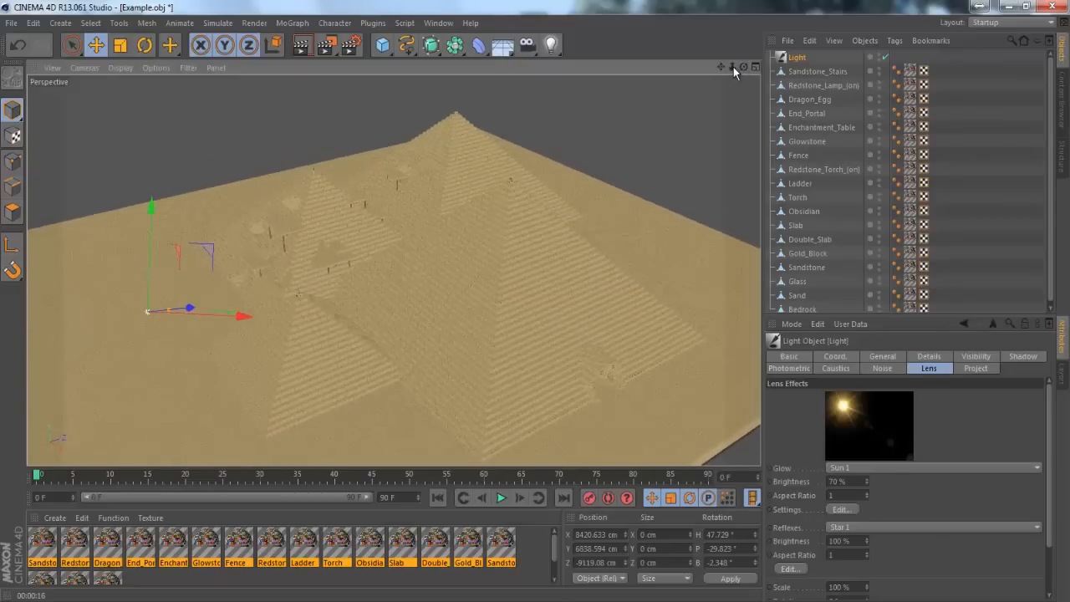
left_click_drag(733, 67, 535, 301)
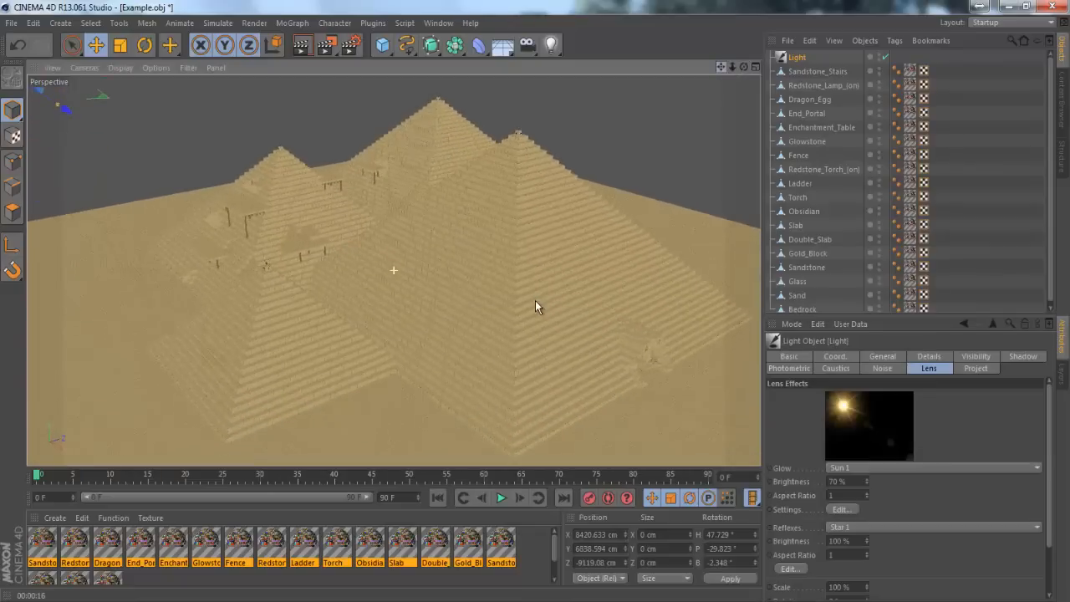
left_click(512, 55)
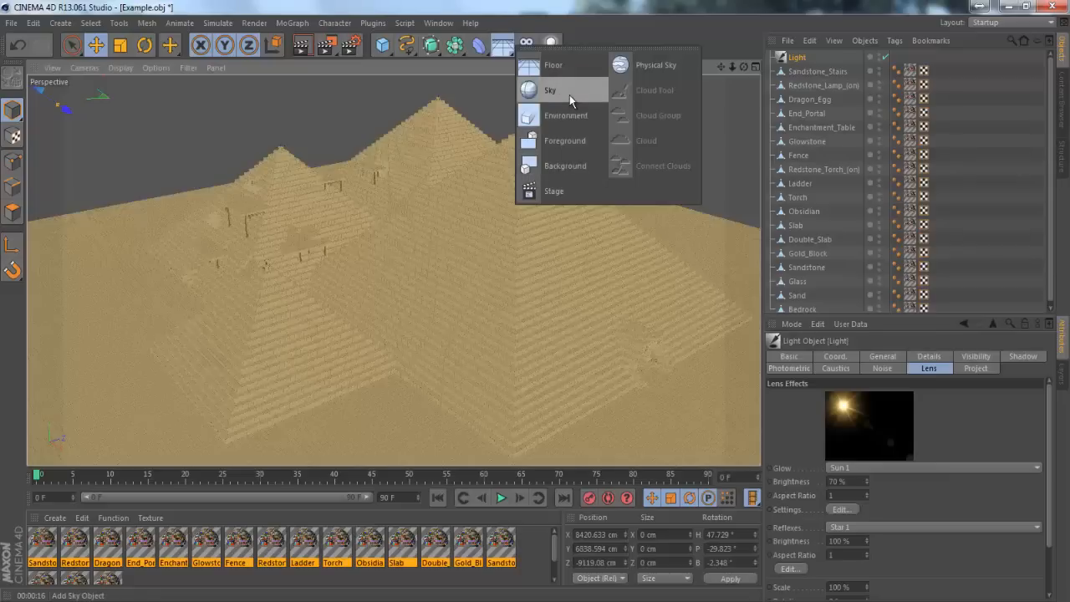
left_click(631, 67)
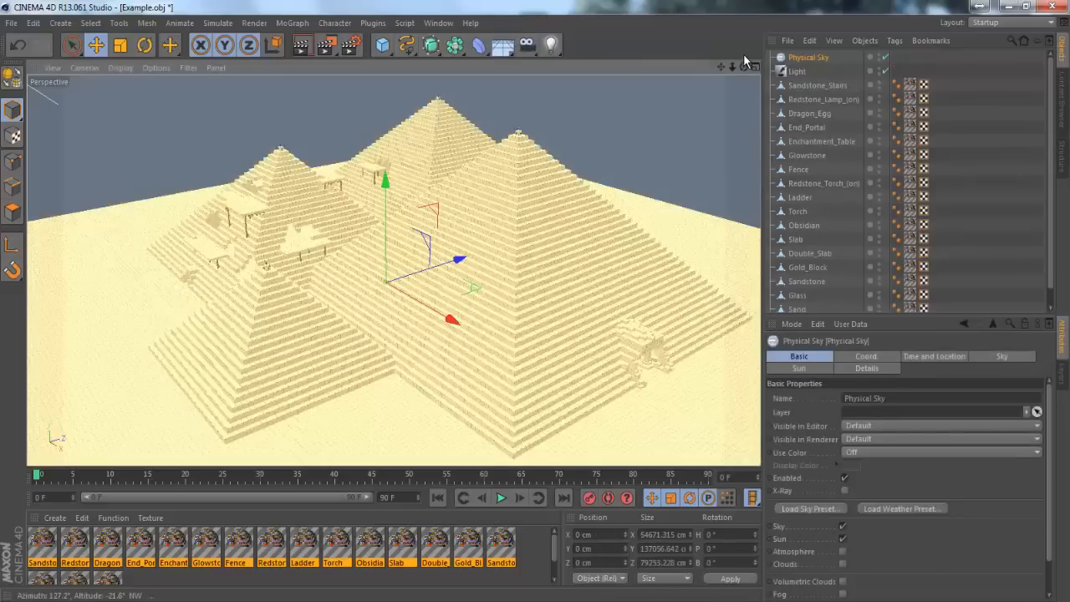
Look at the pyramids against the sky and go through the Physical Sky's coordinate, time, sky, sun and detail settings
left_click_drag(743, 67, 534, 301)
left_click(866, 357)
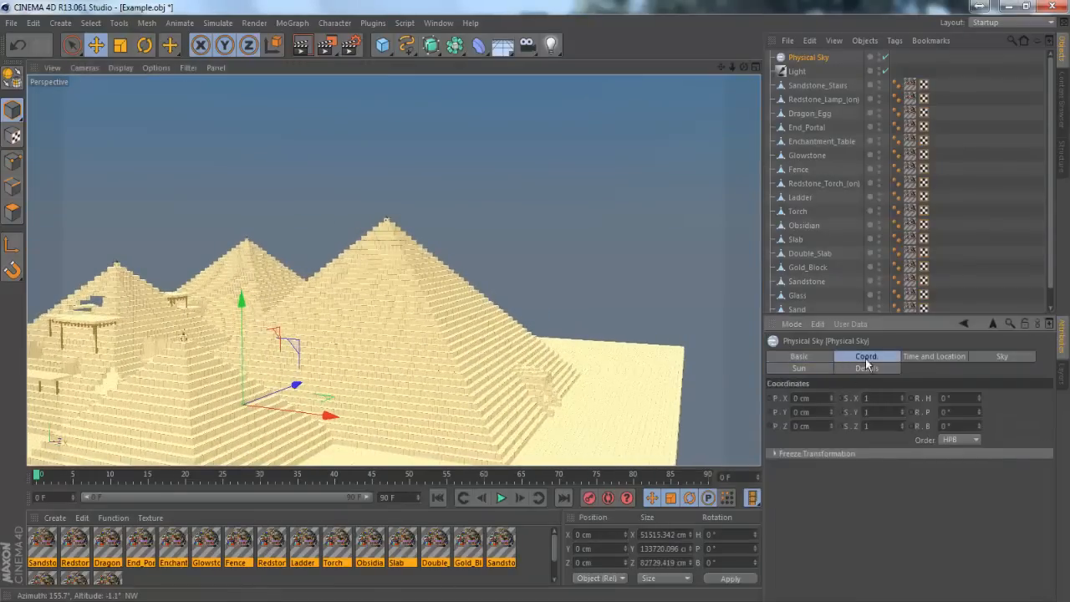
left_click(918, 356)
left_click(991, 356)
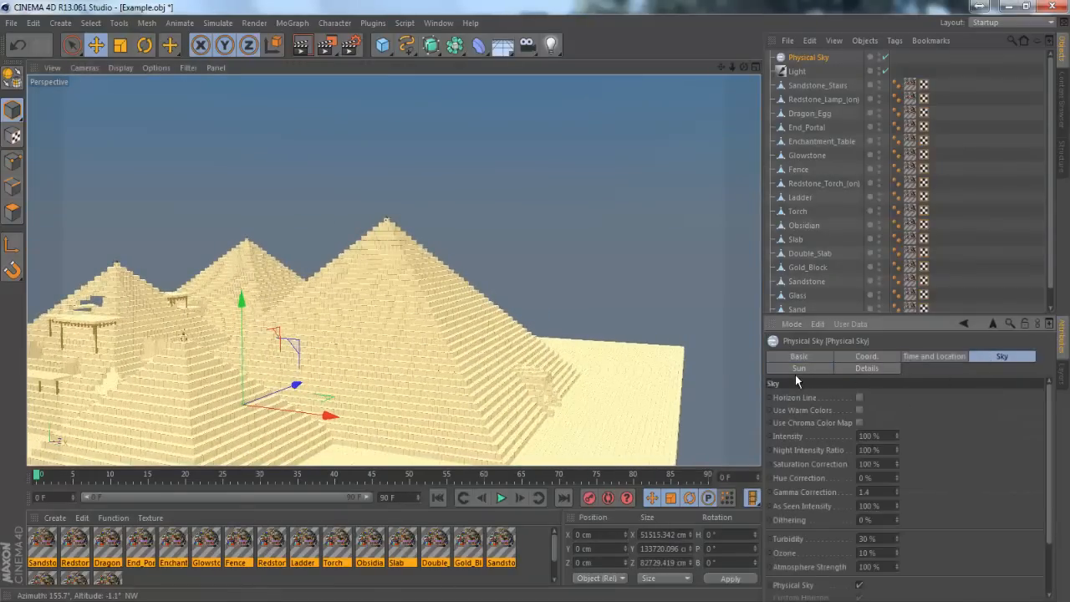
left_click(802, 367)
left_click(861, 369)
left_click(802, 357)
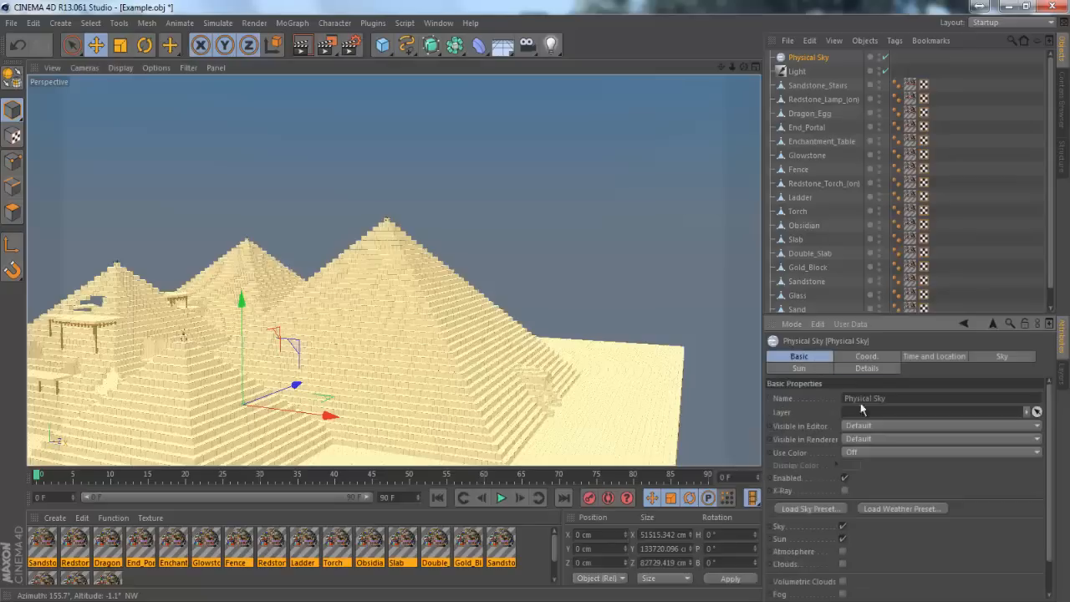
Browse the available sky presets for the Physical Sky without loading one
left_click(839, 510)
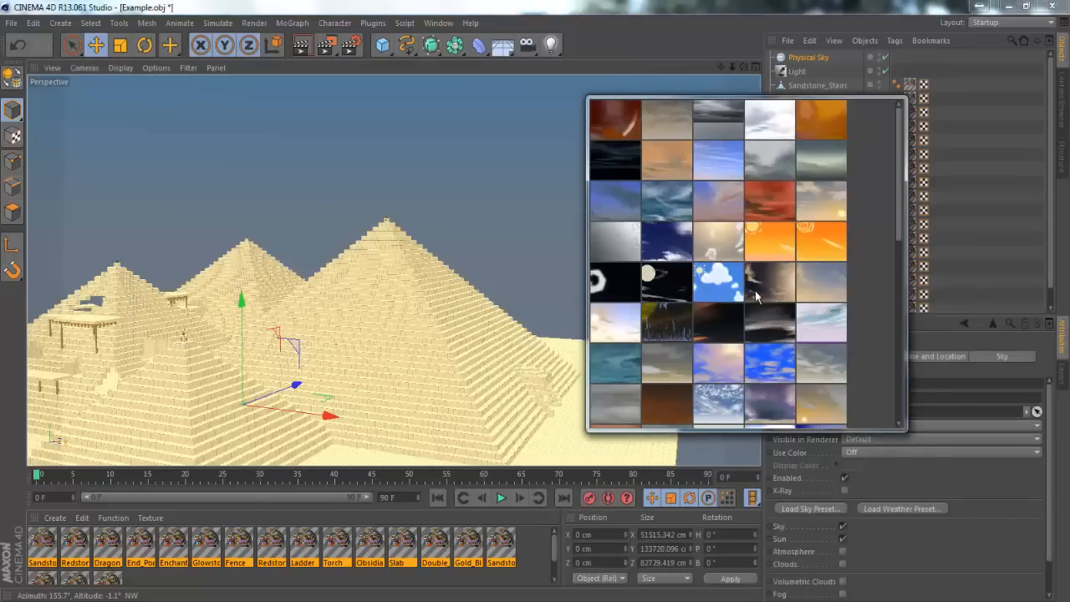
left_click_drag(902, 194, 929, 194)
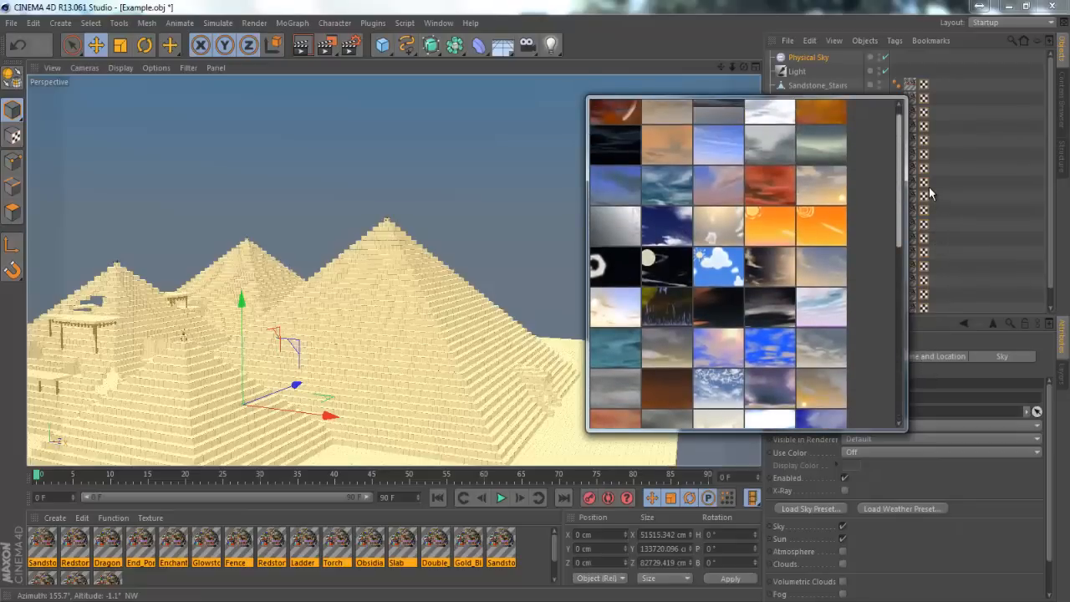
left_click(989, 469)
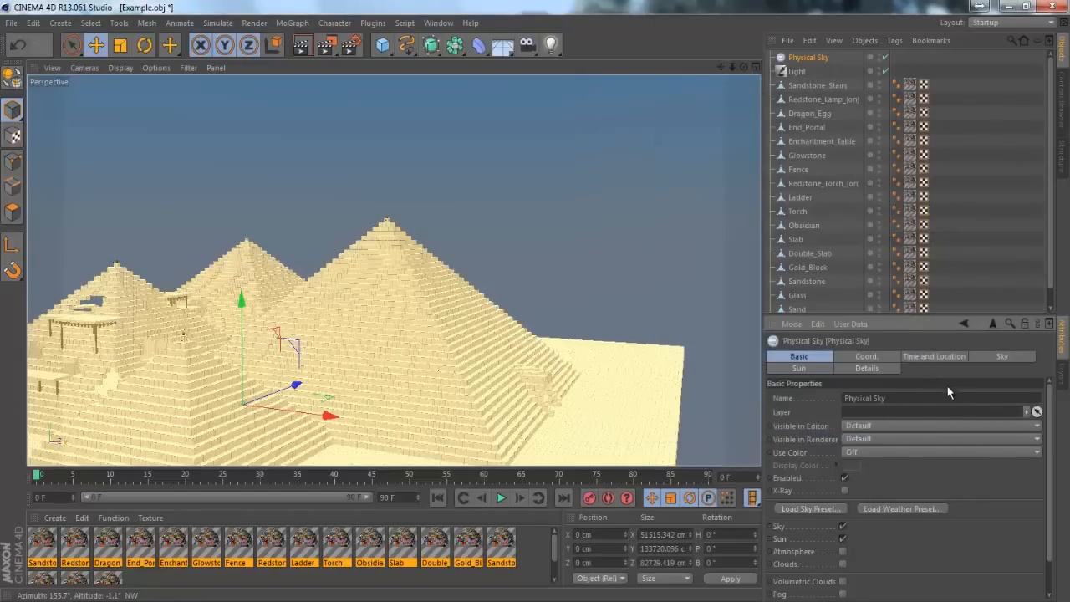
Review the Physical Sky's time and location, sky, sun and details properties
left_click(933, 355)
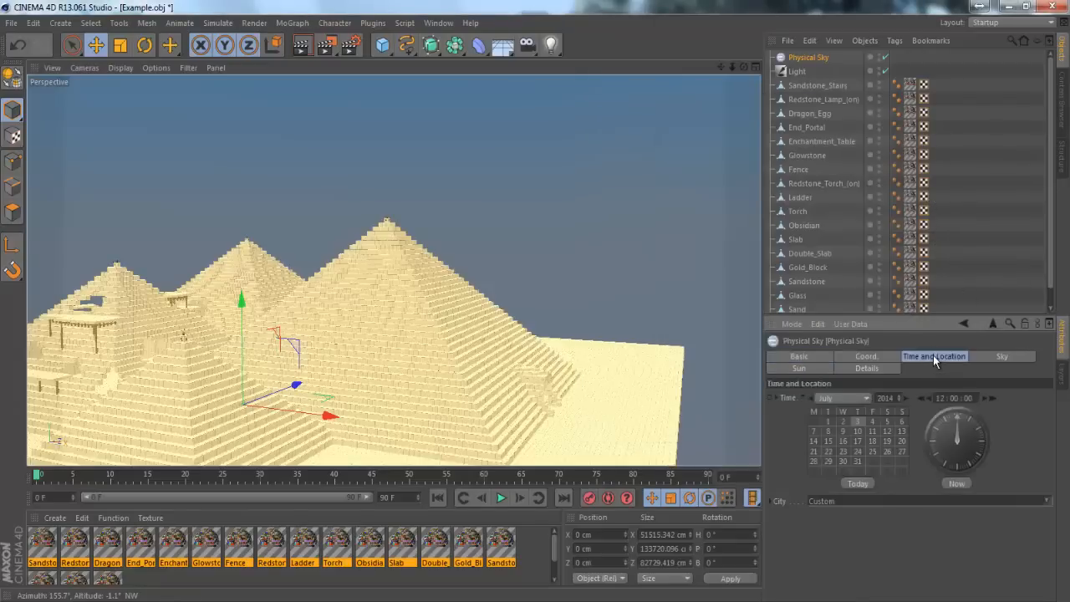
left_click(985, 354)
left_click(808, 369)
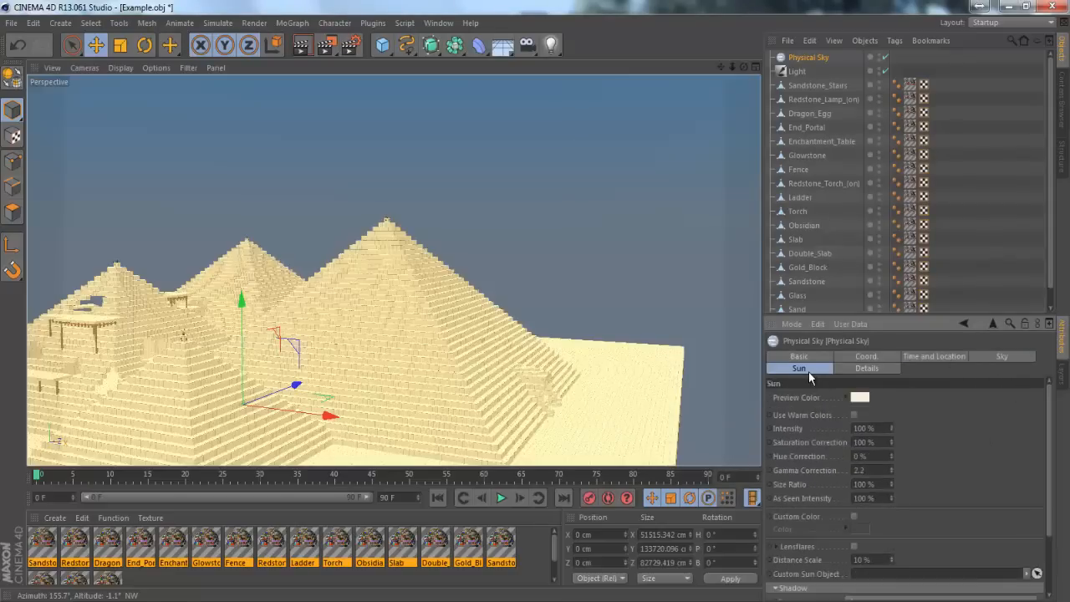
left_click(871, 374)
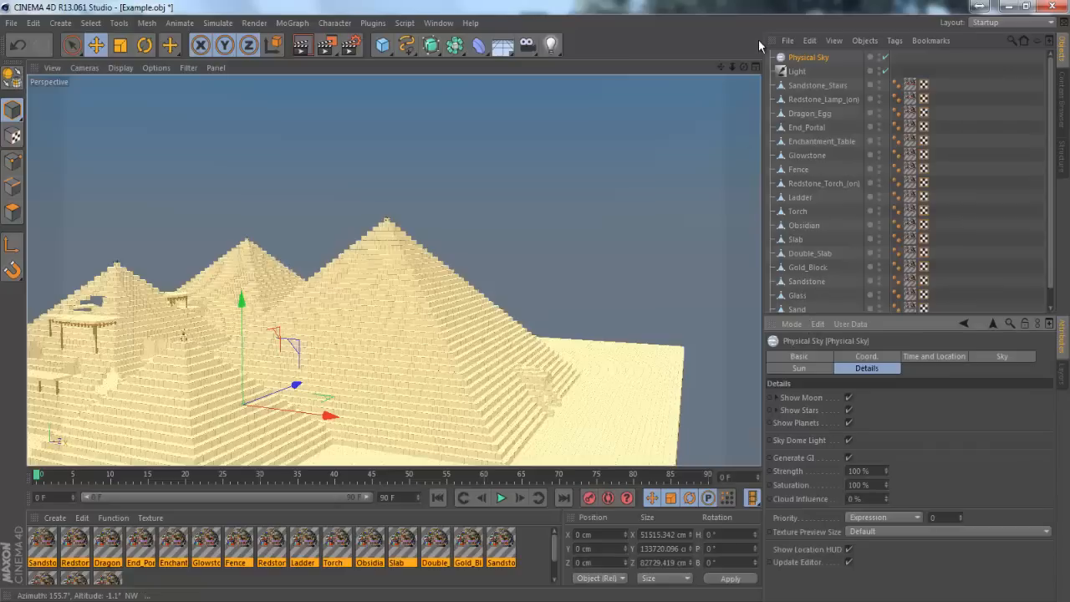
Turn off the Physical Sky's moon and stars and enable its clouds
left_click(848, 397)
left_click(848, 410)
left_click(800, 356)
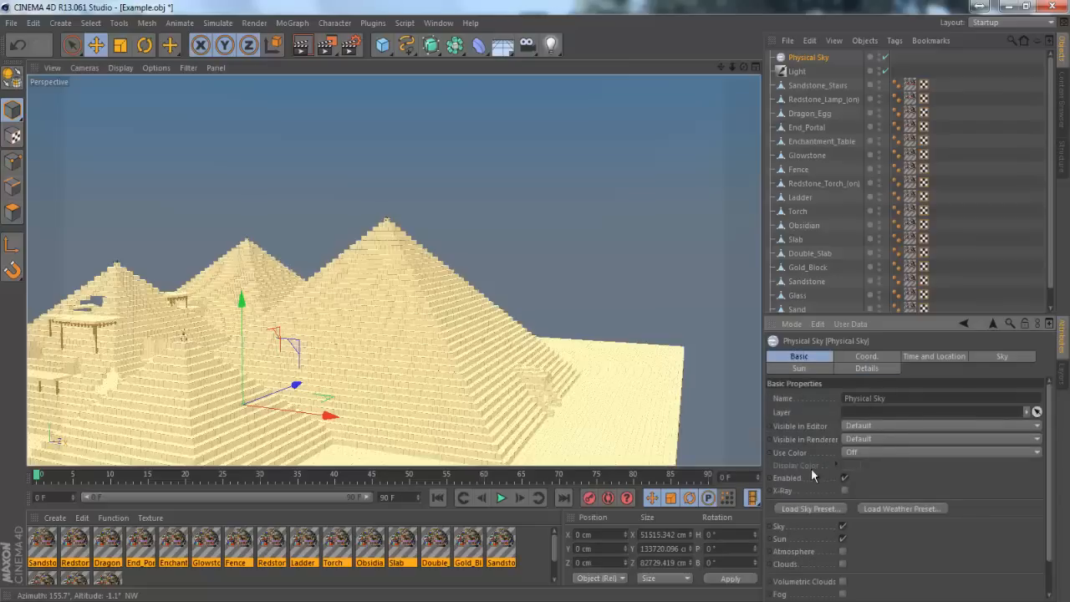
scroll(869, 528, "down", 2)
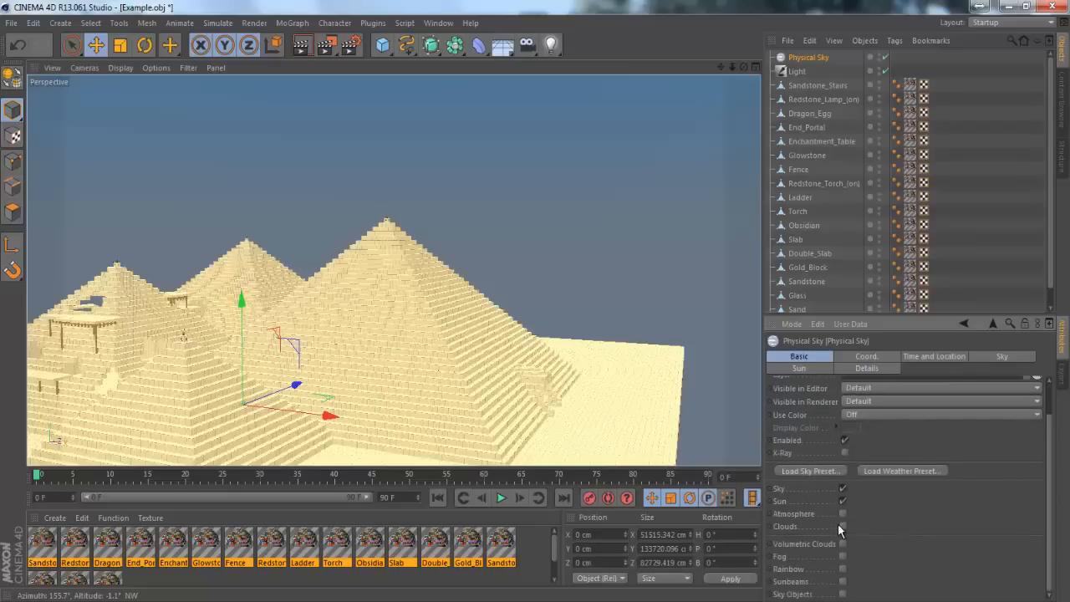
left_click(841, 526)
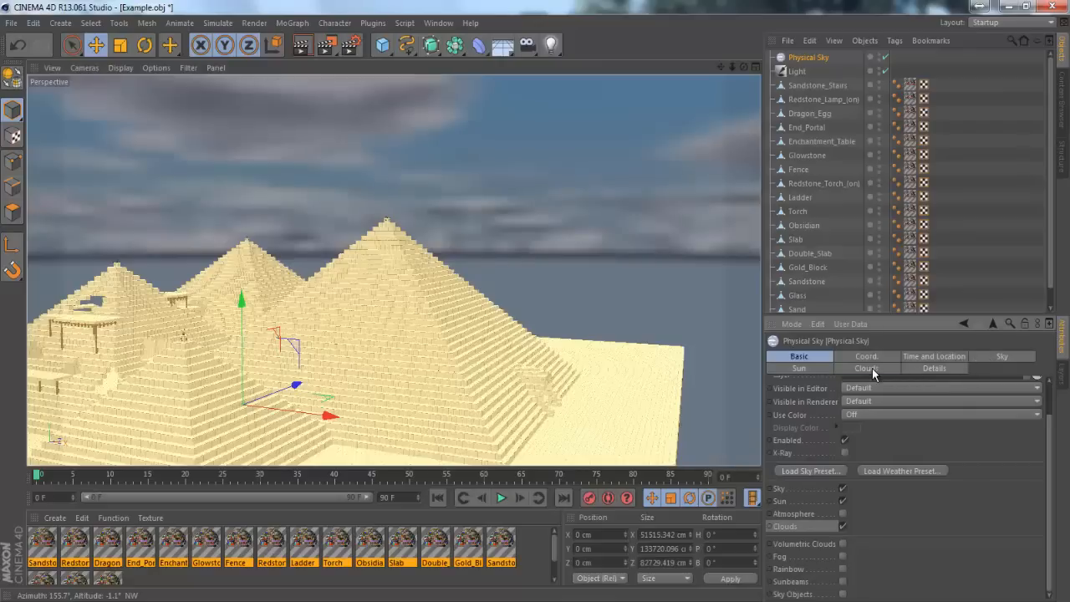
Disable cloud layers 2, 3, 4 and 5 of the Physical Sky, keeping only Layer 1
left_click(872, 368)
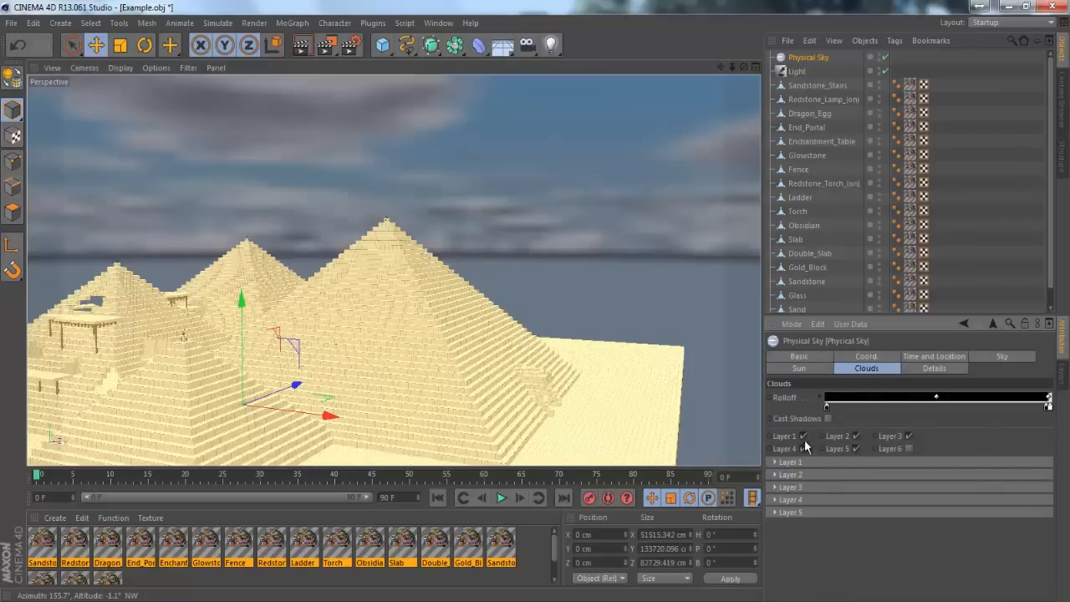
left_click(856, 448)
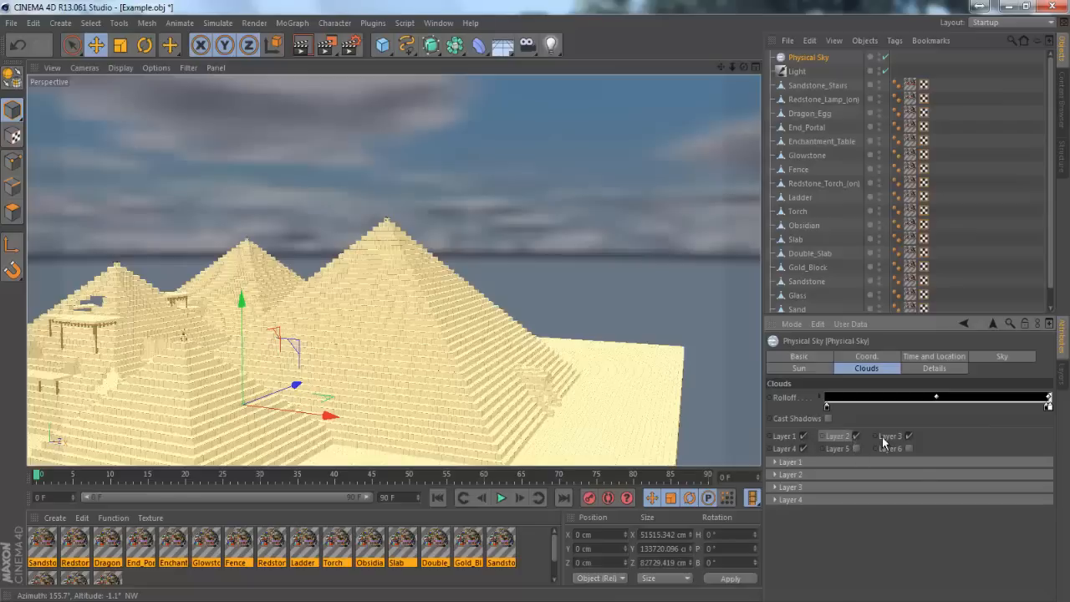
left_click(908, 435)
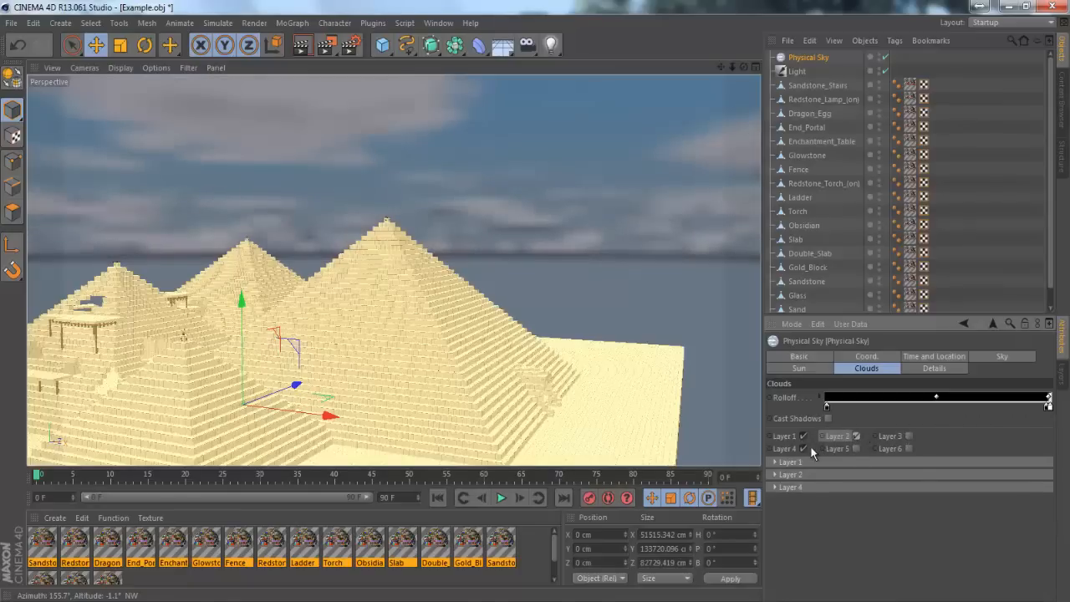
left_click(803, 449)
left_click(856, 435)
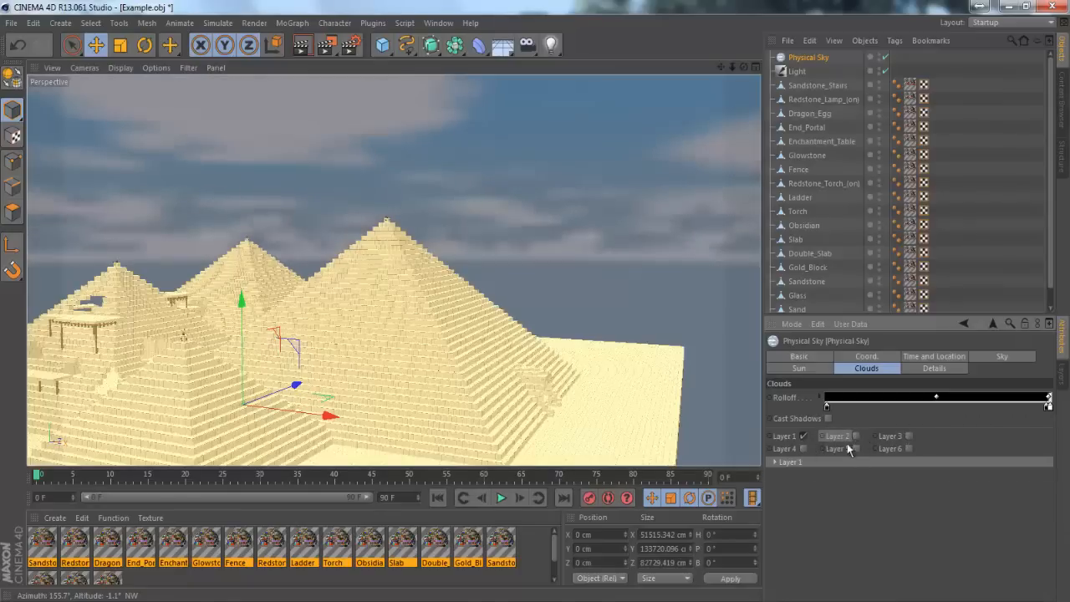
Set the noise type of cloud Layer 1 to Cell Noise for blocky clouds
left_click(780, 460)
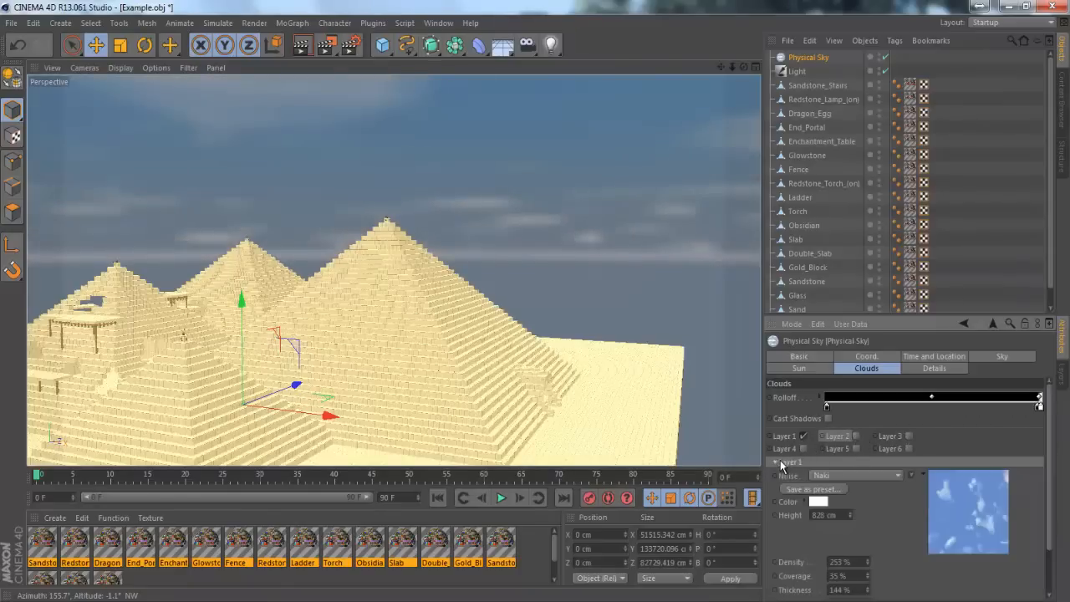
left_click(876, 475)
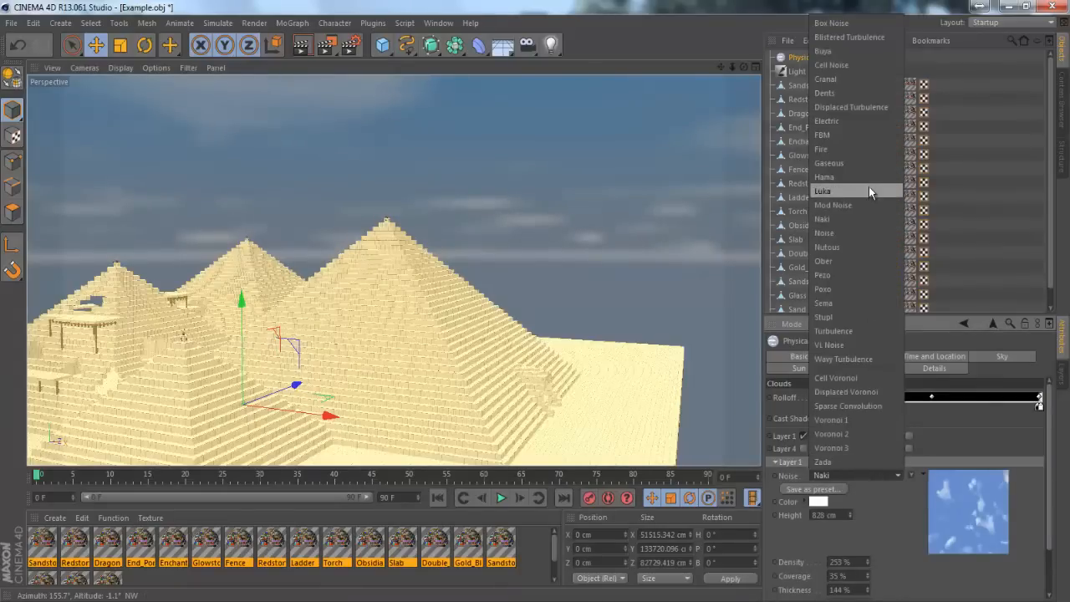
left_click(857, 65)
Reduce cloud Layer 1's density to 247 % and its coverage to 29 %
scroll(853, 530, "down", 2)
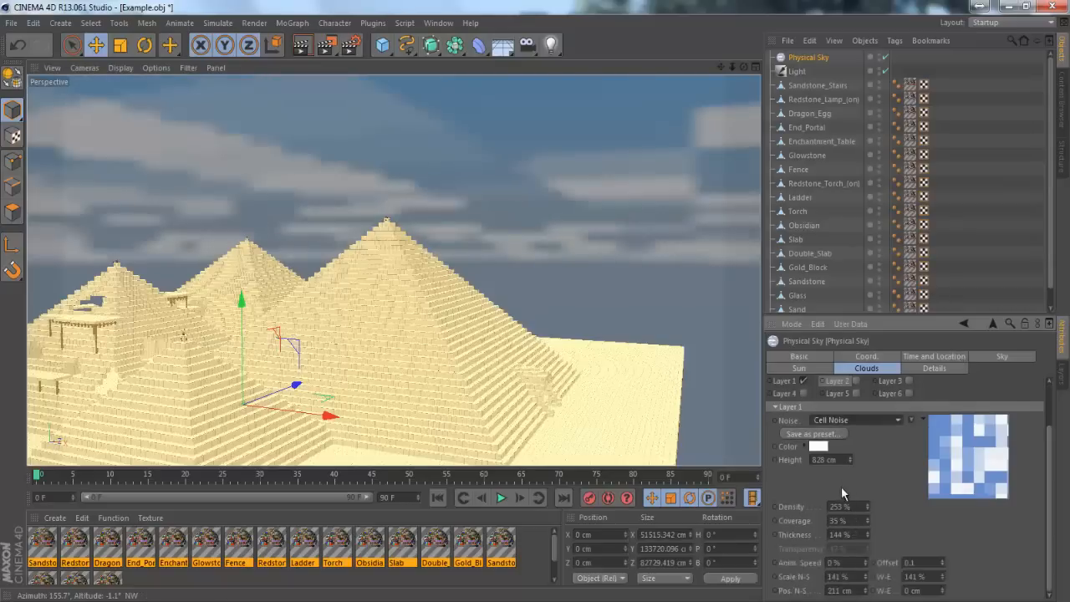
left_click(868, 509)
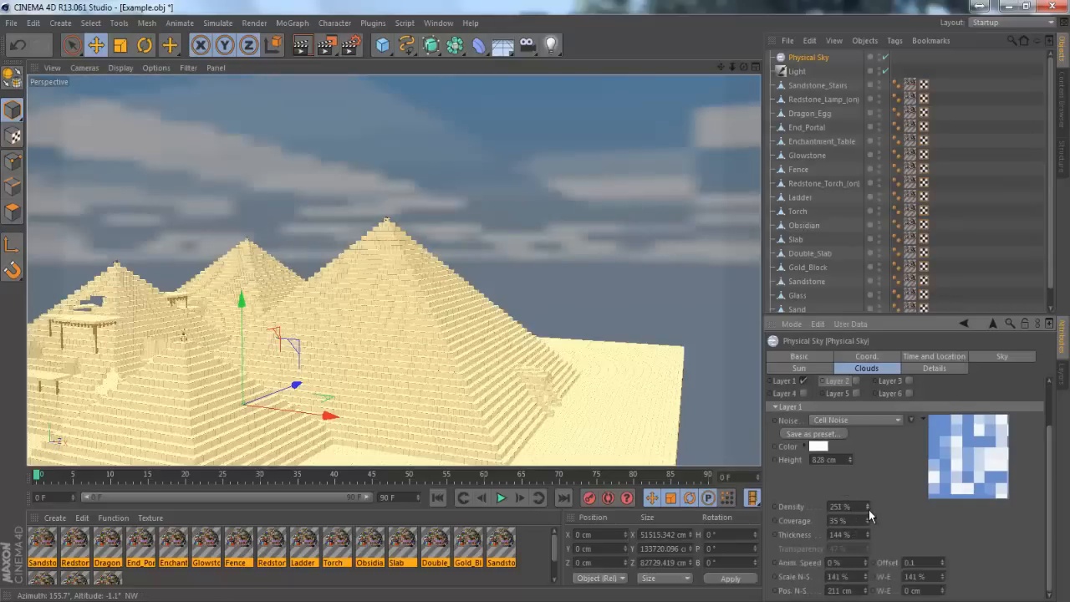
left_click(868, 509)
left_click(868, 525)
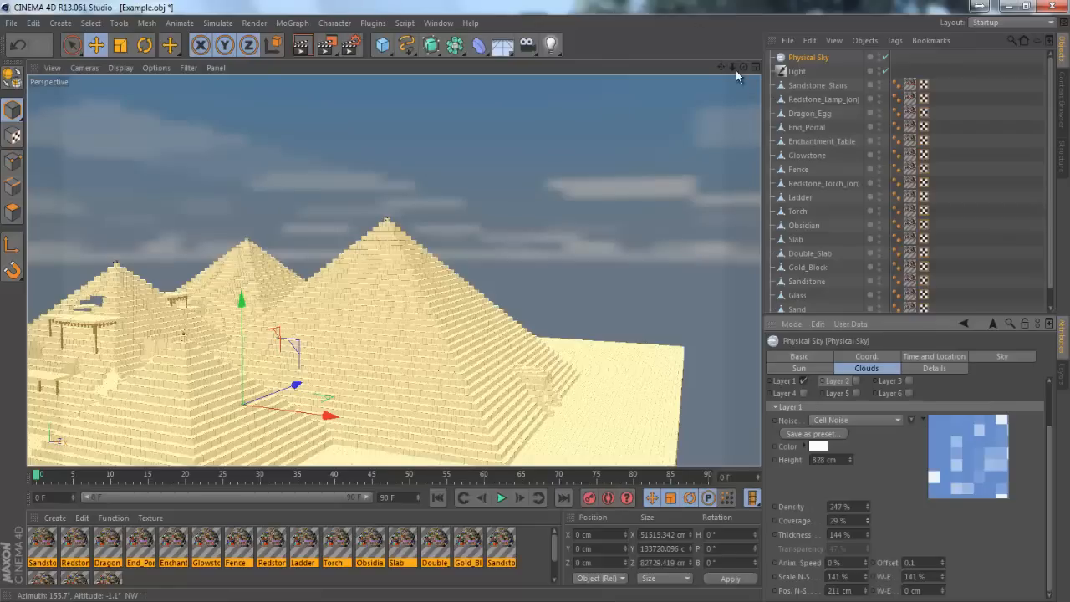
Preview-render the blocky clouds above the pyramids from two different viewing angles
left_click_drag(743, 66, 536, 304)
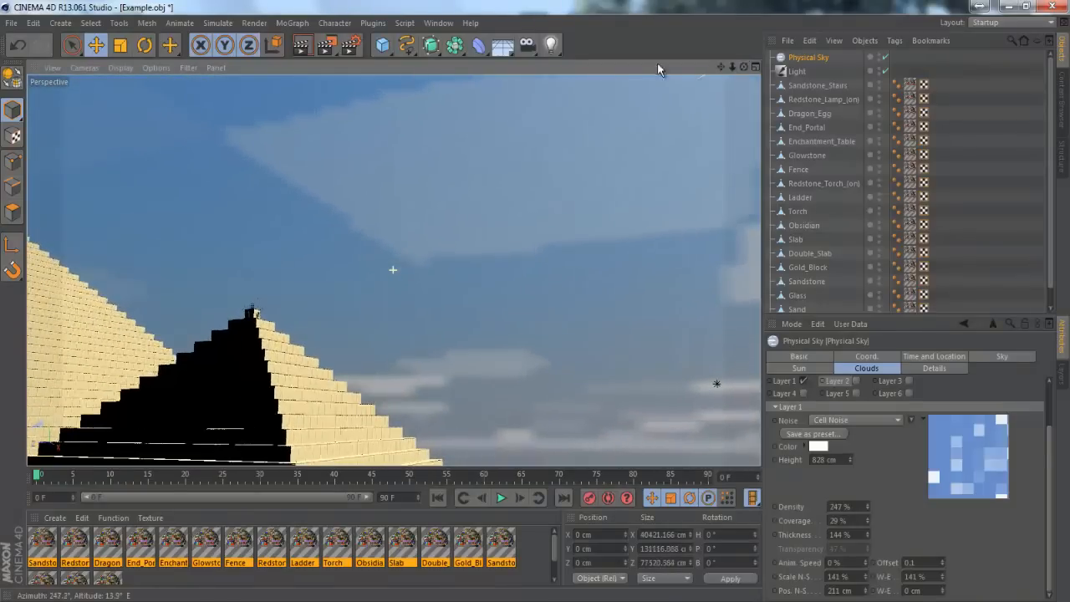
left_click(312, 49)
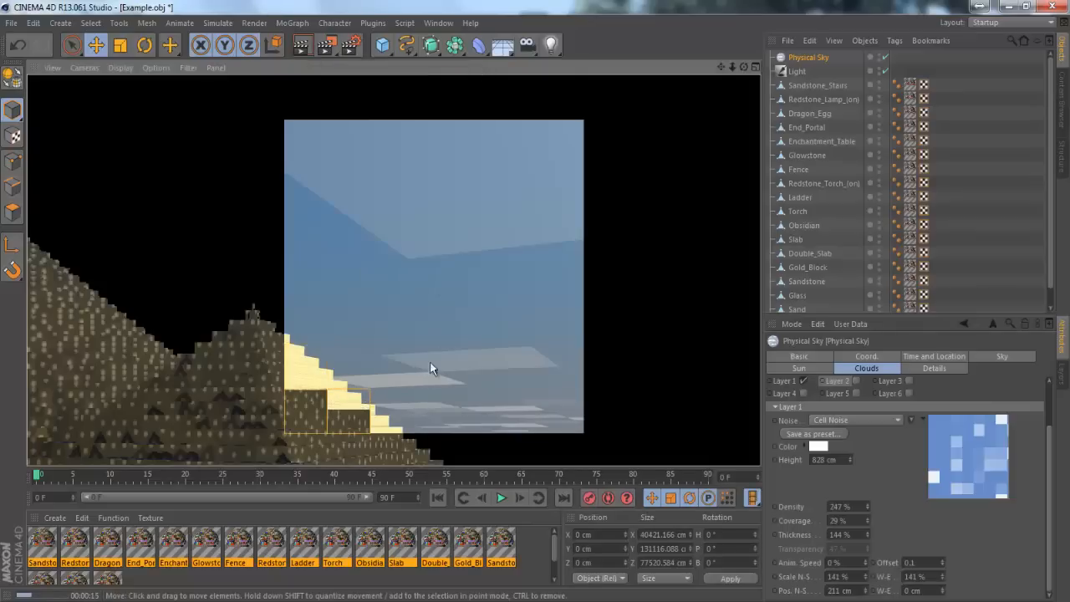
left_click(573, 347)
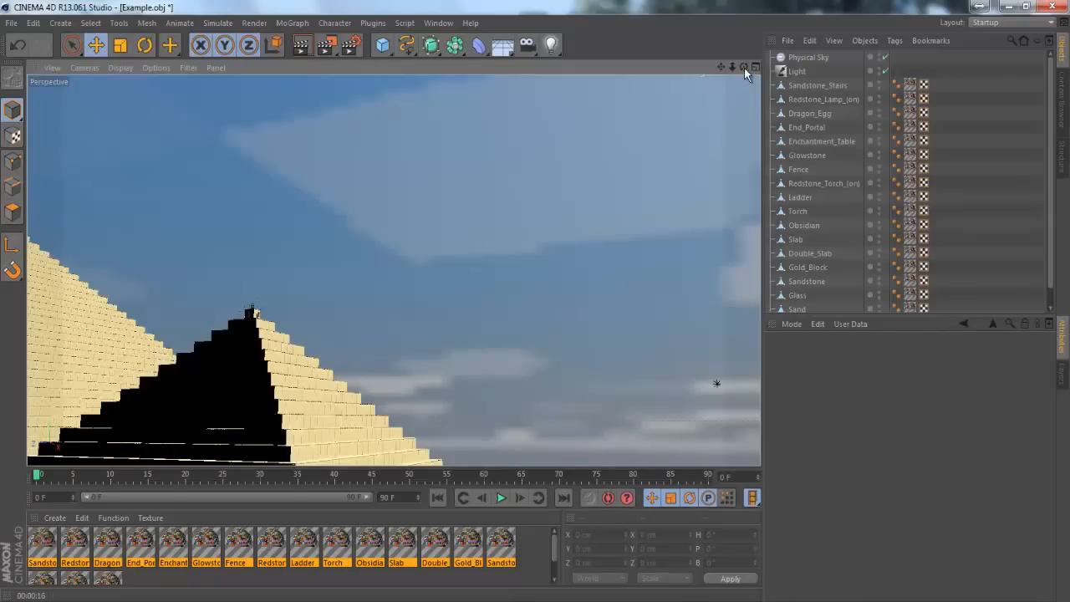
mouse_move(743, 68)
left_mouse_down()
mouse_move(530, 310)
mouse_move(447, 315)
mouse_move(518, 312)
mouse_move(541, 299)
mouse_move(734, 70)
left_mouse_up()
left_click_drag(532, 303, 544, 297)
left_click(300, 47)
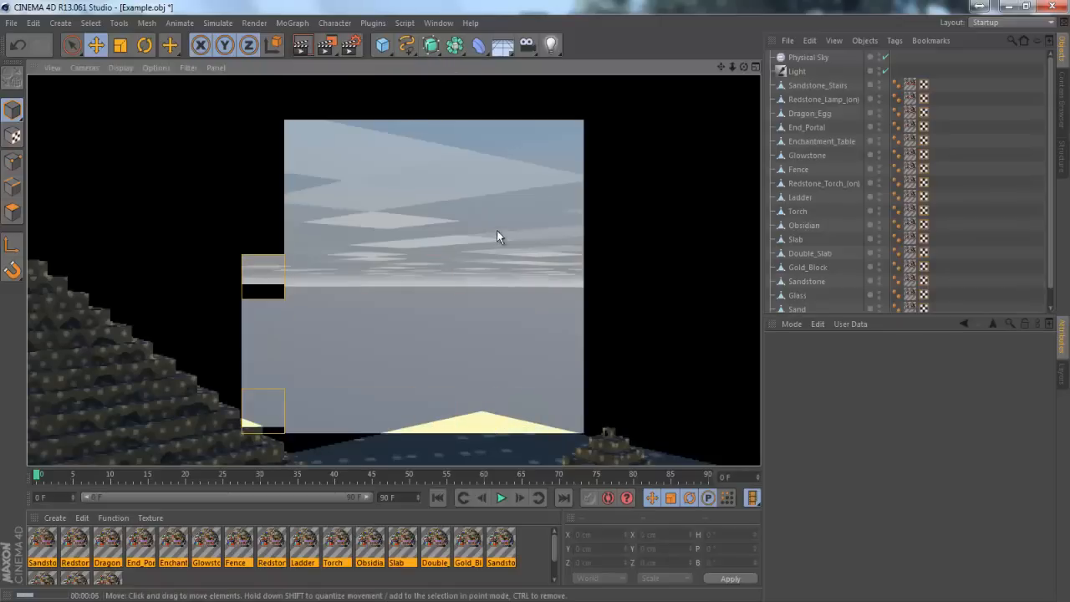
left_click(501, 234)
Go through the Physical Sky's basic, coordinate, time and location, and sky properties
left_click(807, 57)
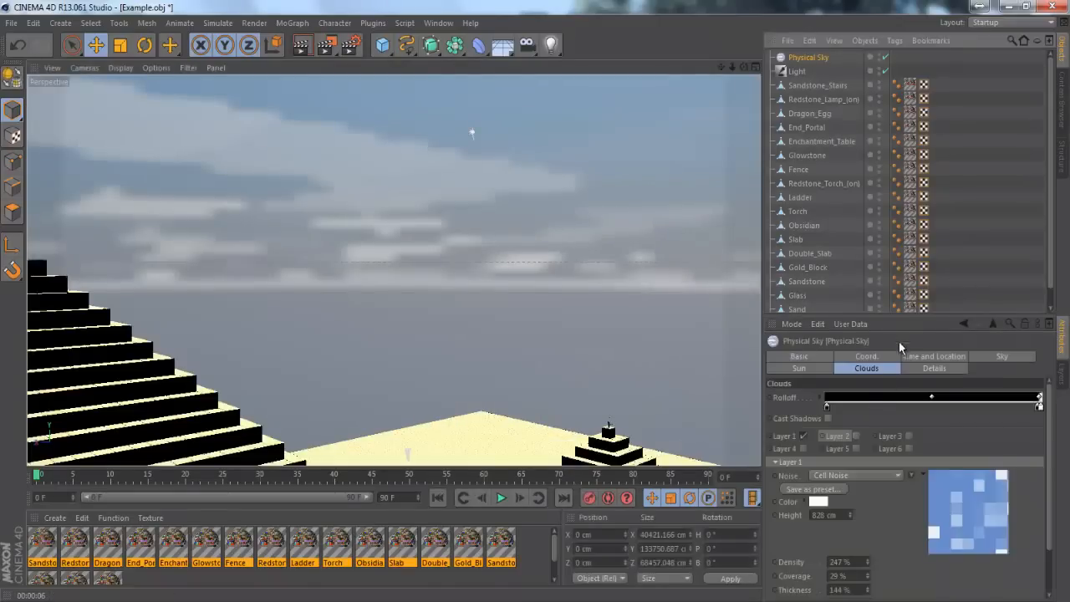
left_click(808, 357)
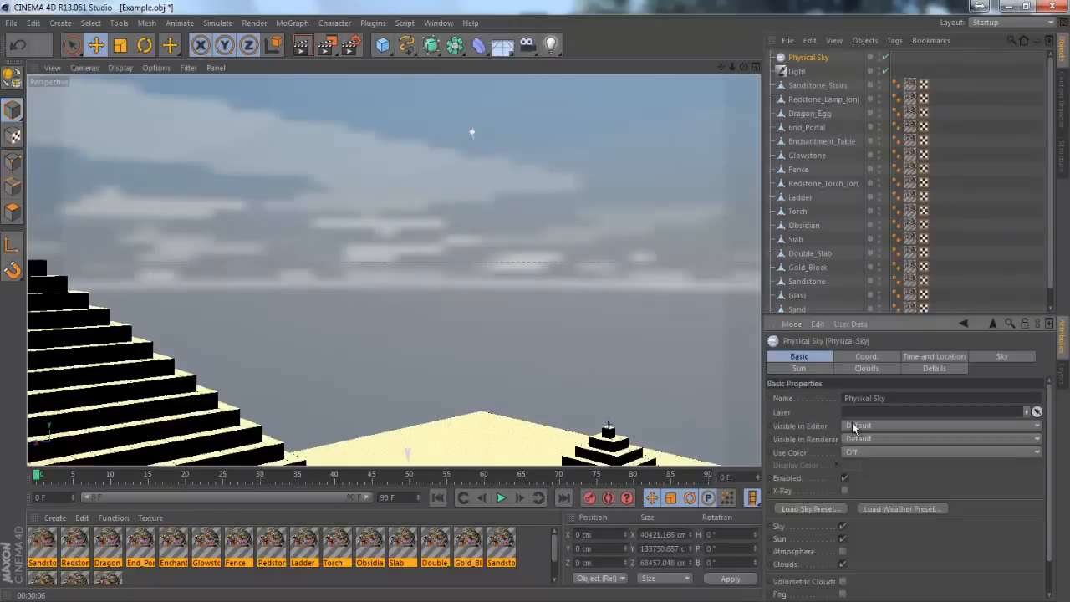
scroll(808, 439, "down", 2)
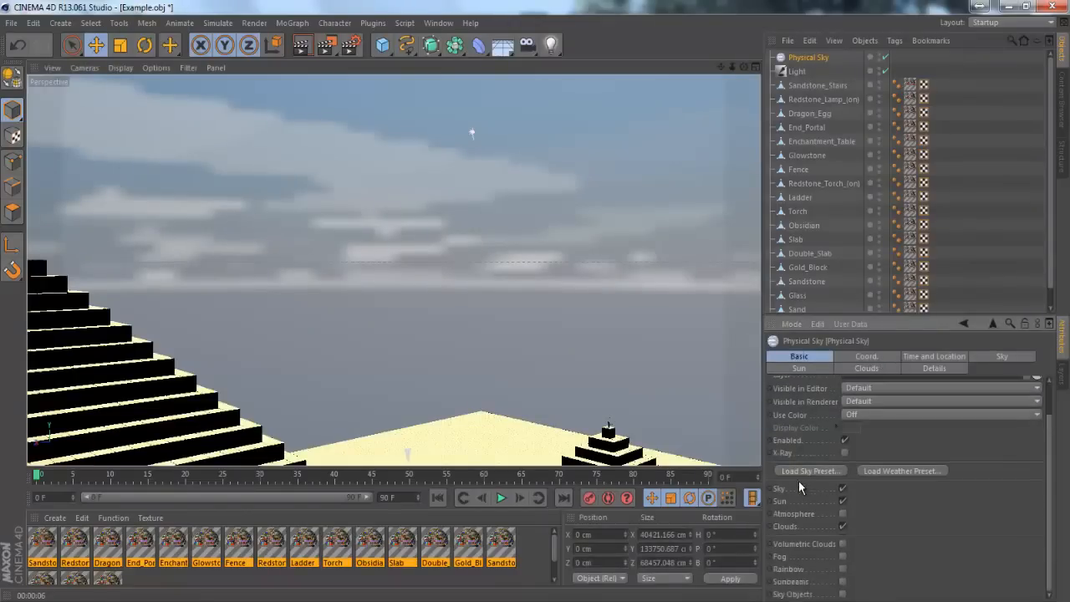
scroll(795, 498, "up", 2)
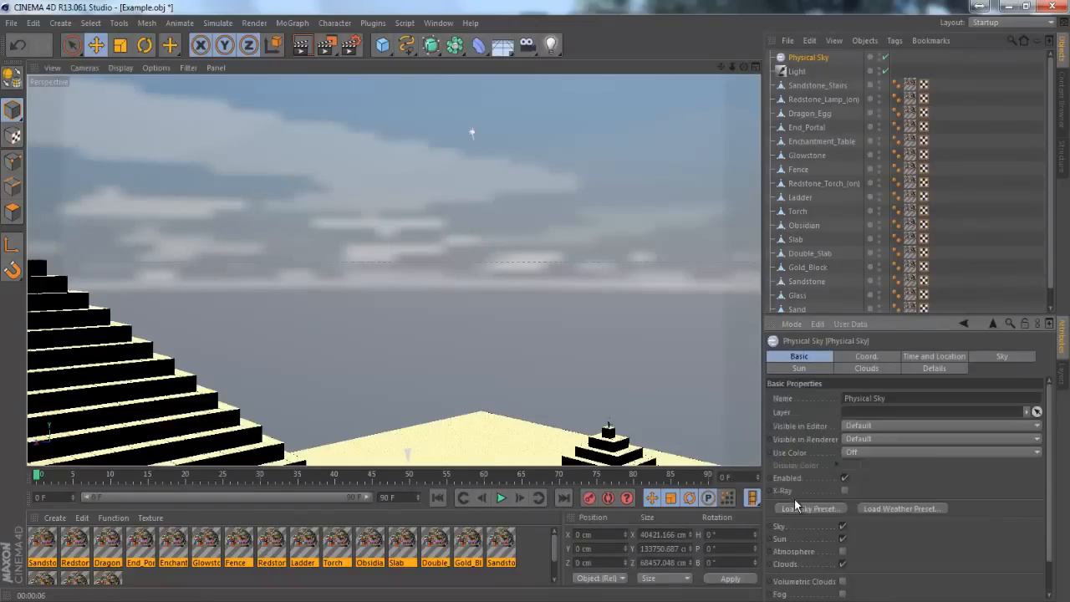
left_click(877, 359)
left_click(916, 359)
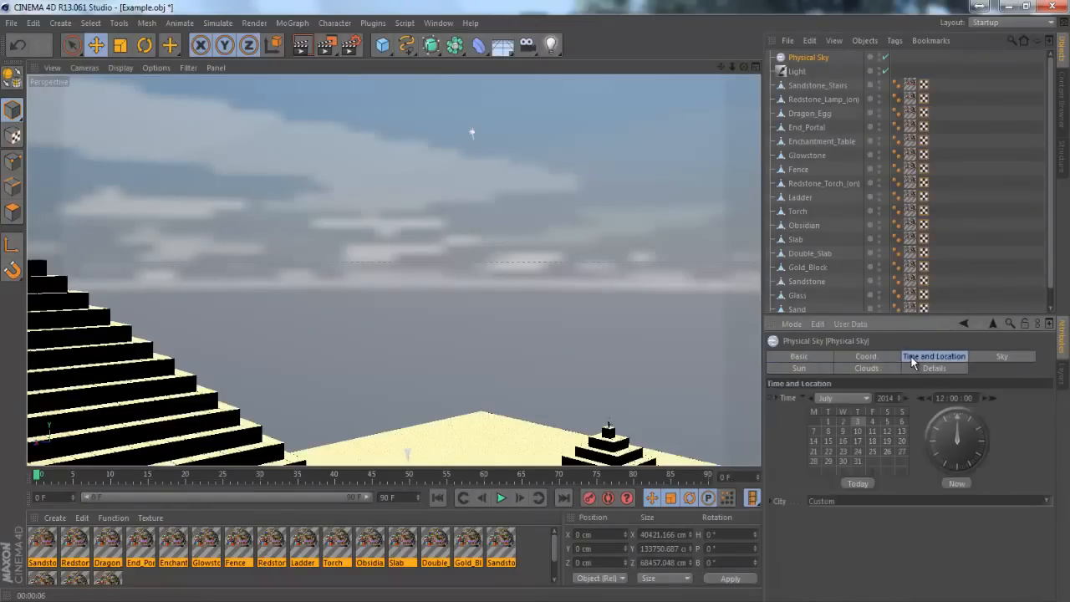
left_click(994, 358)
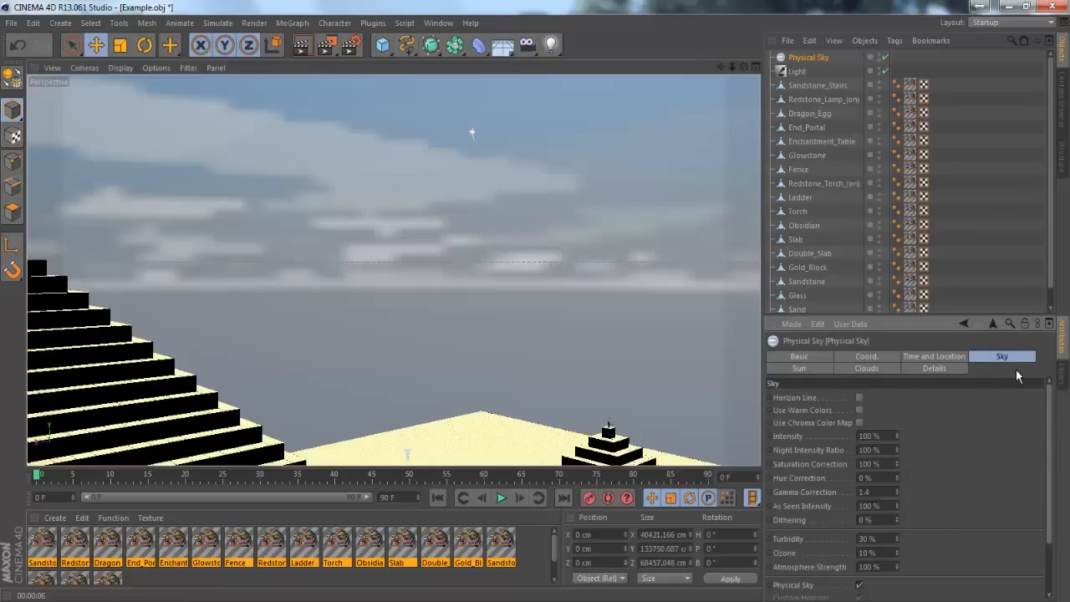
scroll(954, 467, "down", 2)
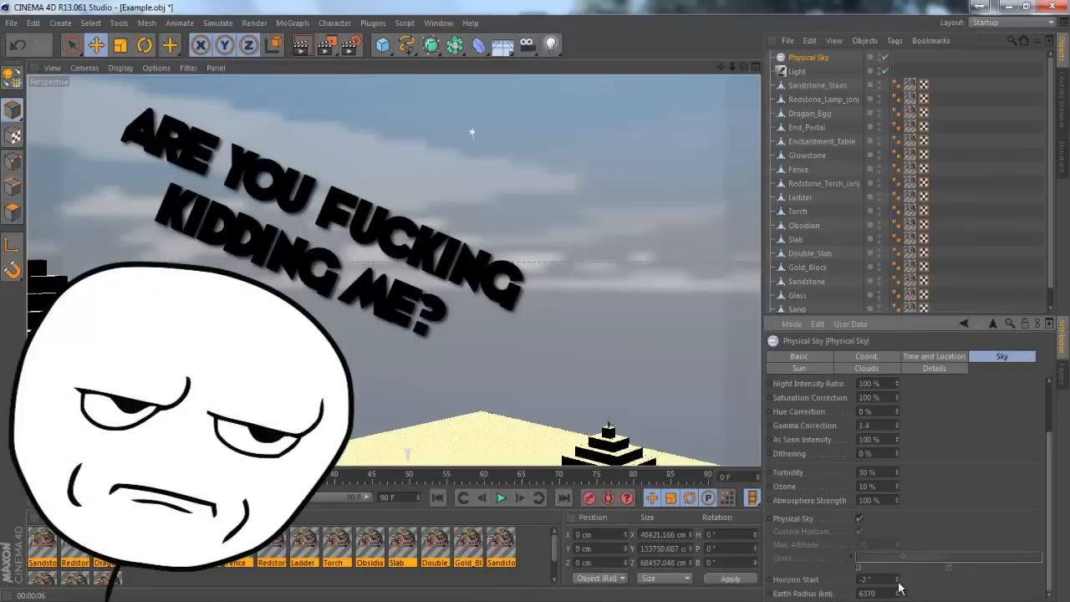
Lower the sky's Horizon Start to -14° and preview-render the view
left_click(898, 583)
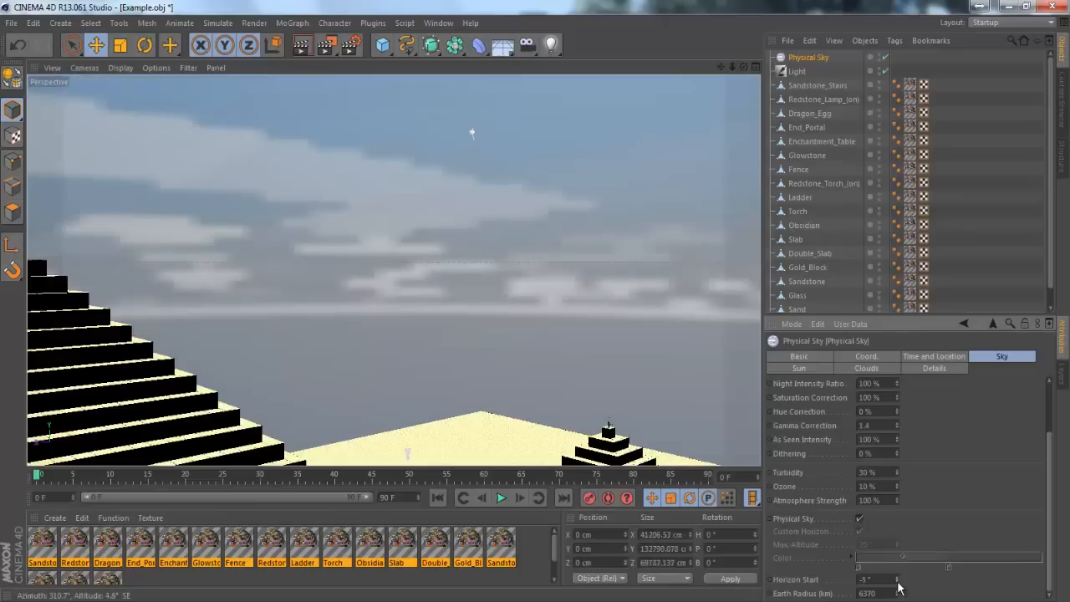
left_click(898, 587)
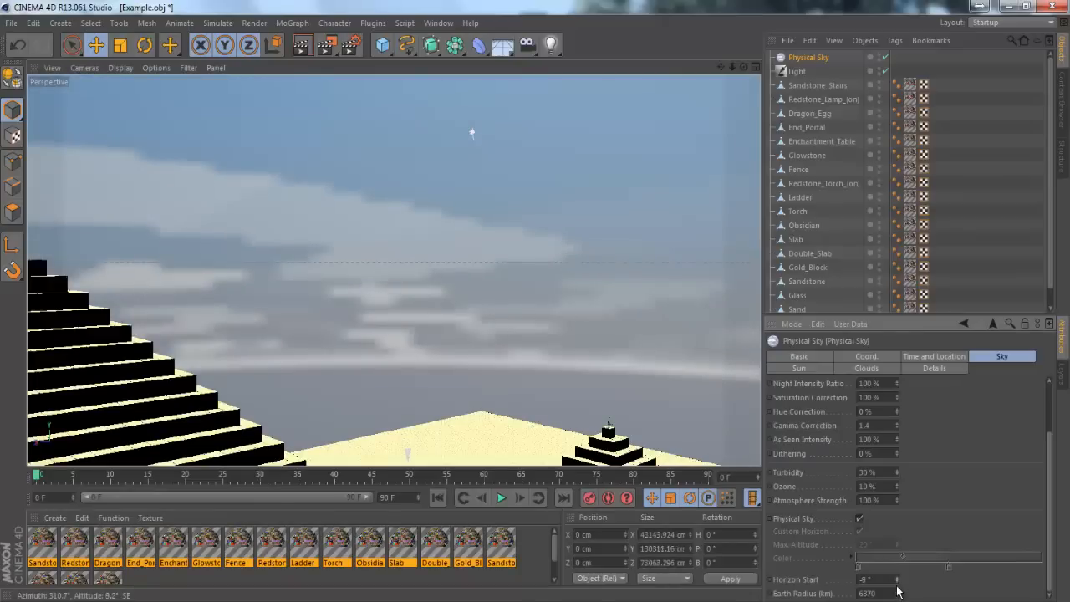
left_click(898, 587)
left_click(897, 586)
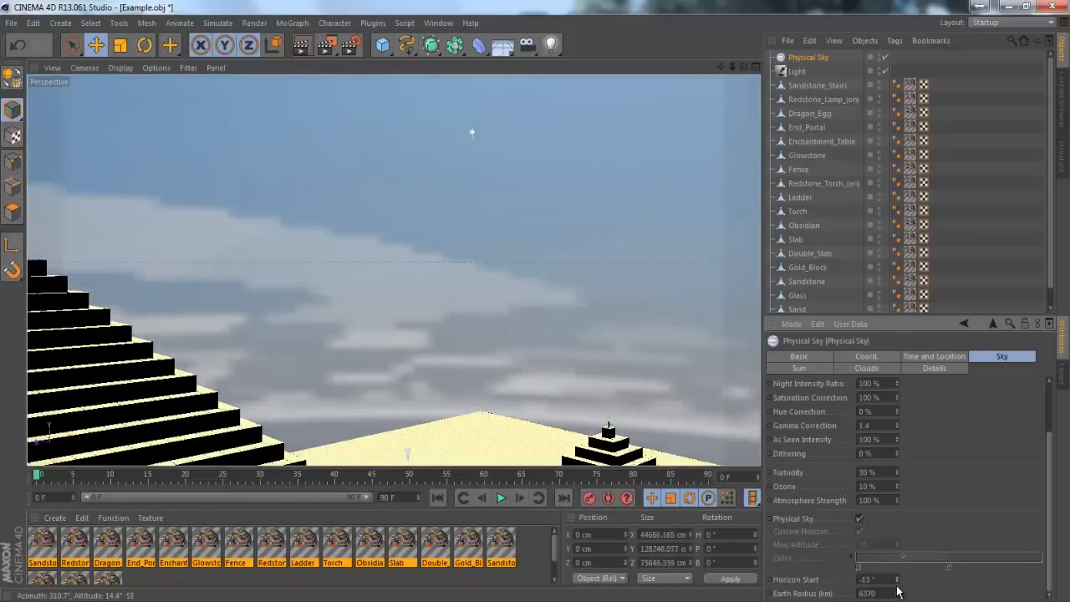
left_click(897, 587)
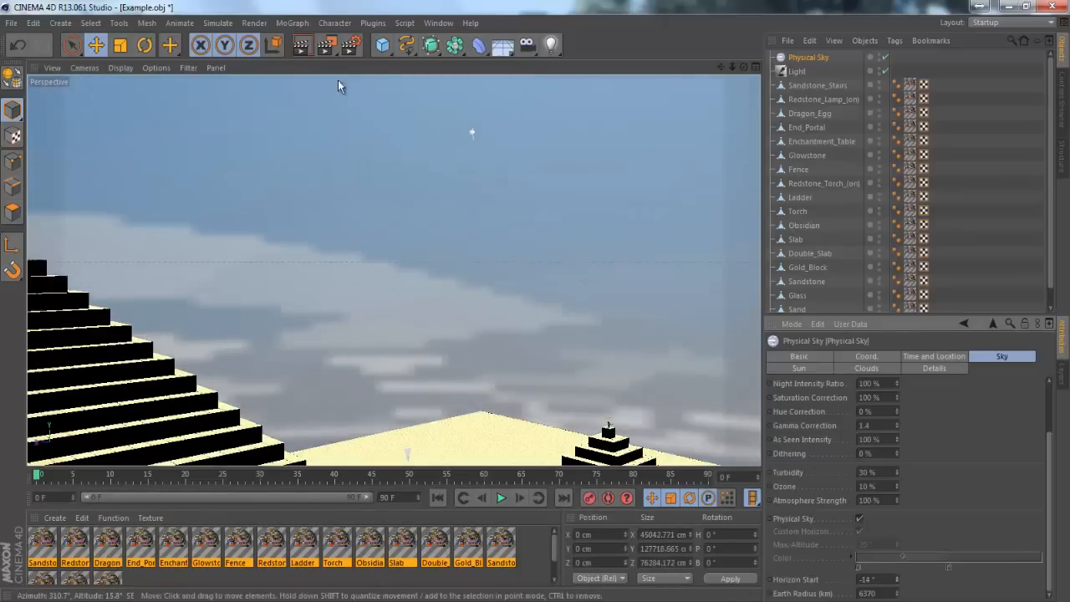
left_click(304, 47)
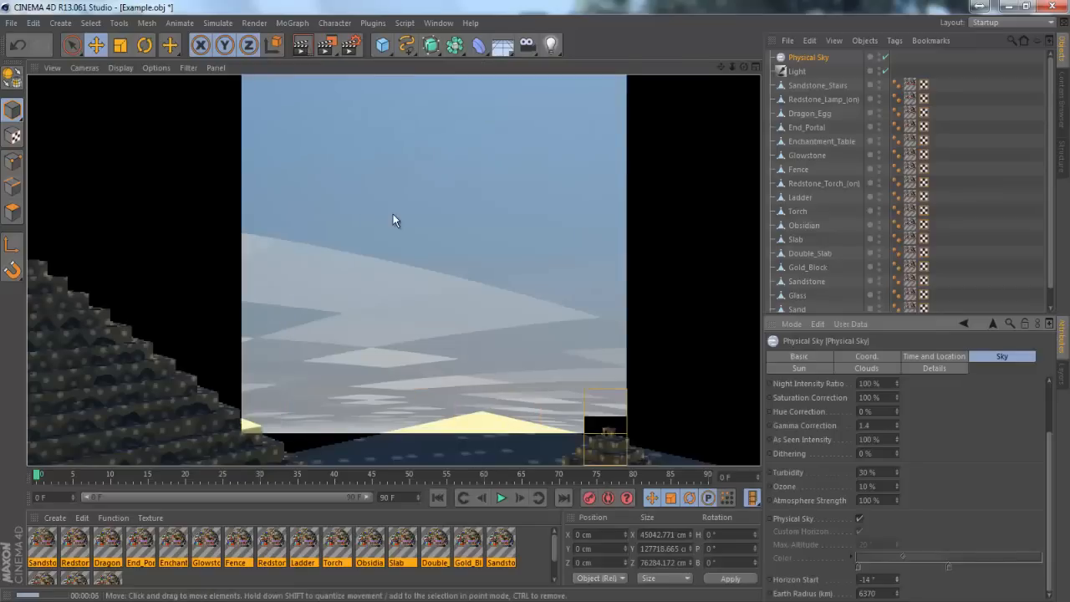
left_click(393, 214)
Set the Physical Sky's Horizon Start to -8°
left_click(803, 57)
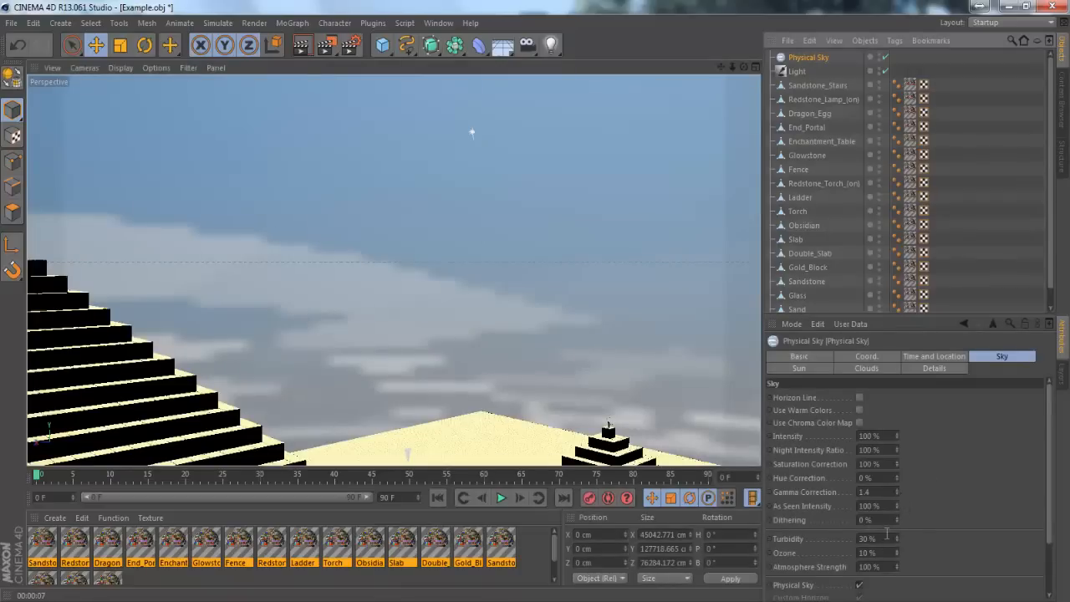
scroll(950, 560, "down", 4)
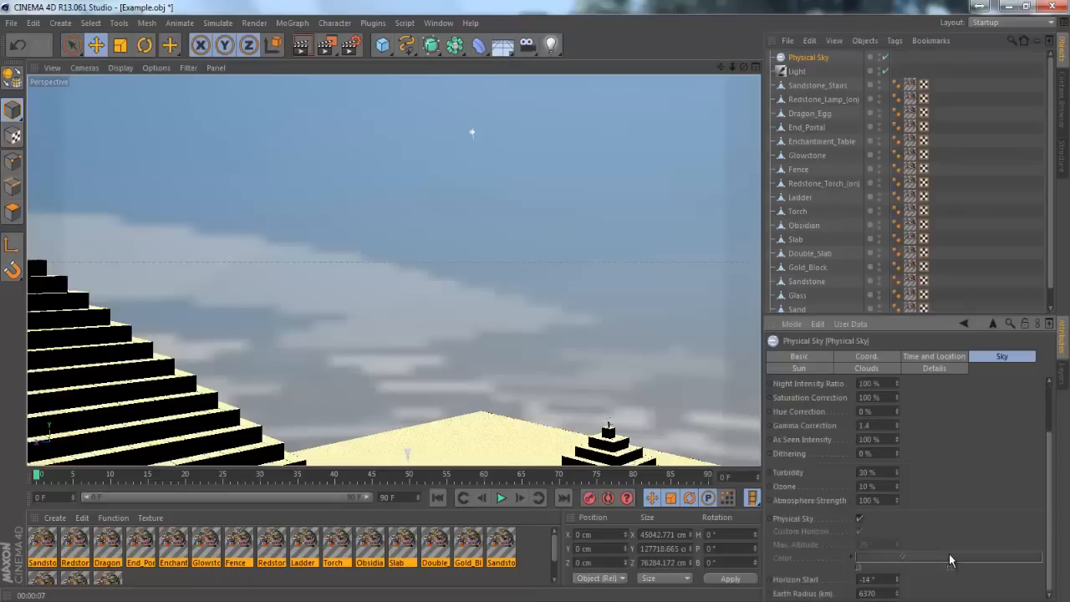
left_click(897, 578)
left_click(897, 579)
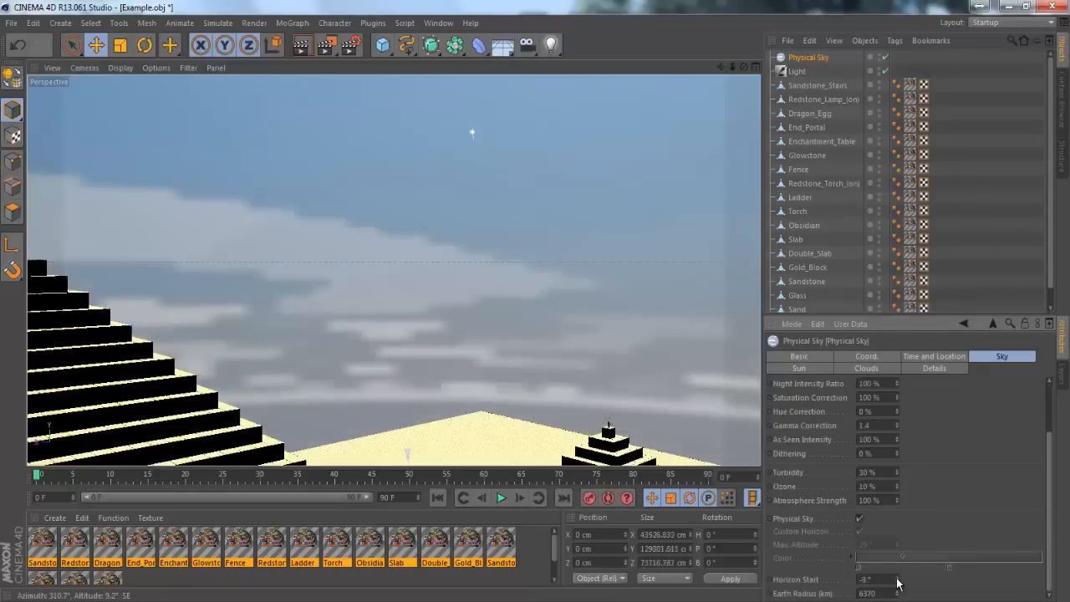
left_click(897, 578)
left_click(897, 579)
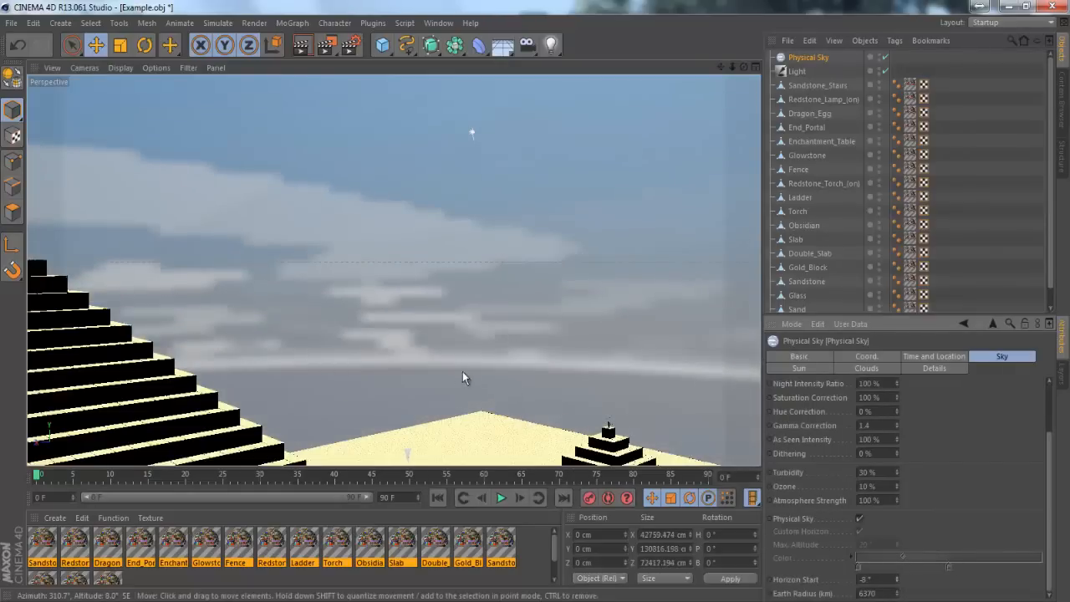
Review the Physical Sky's basic and coordinate properties and look at its available weather presets
mouse_move(746, 71)
left_mouse_down()
mouse_move(530, 306)
mouse_move(754, 71)
left_mouse_up()
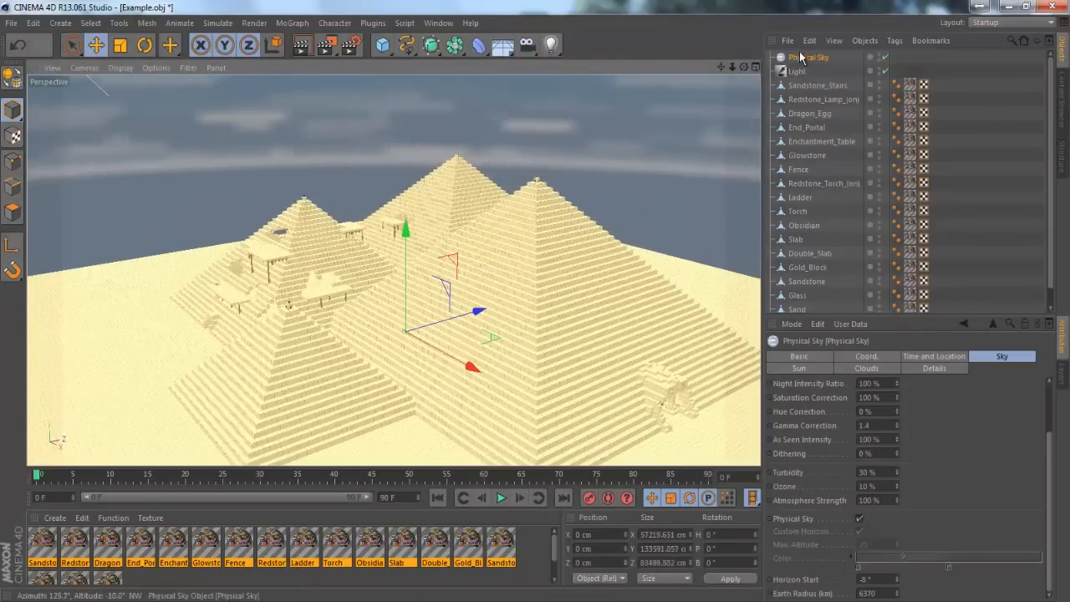
left_click(818, 359)
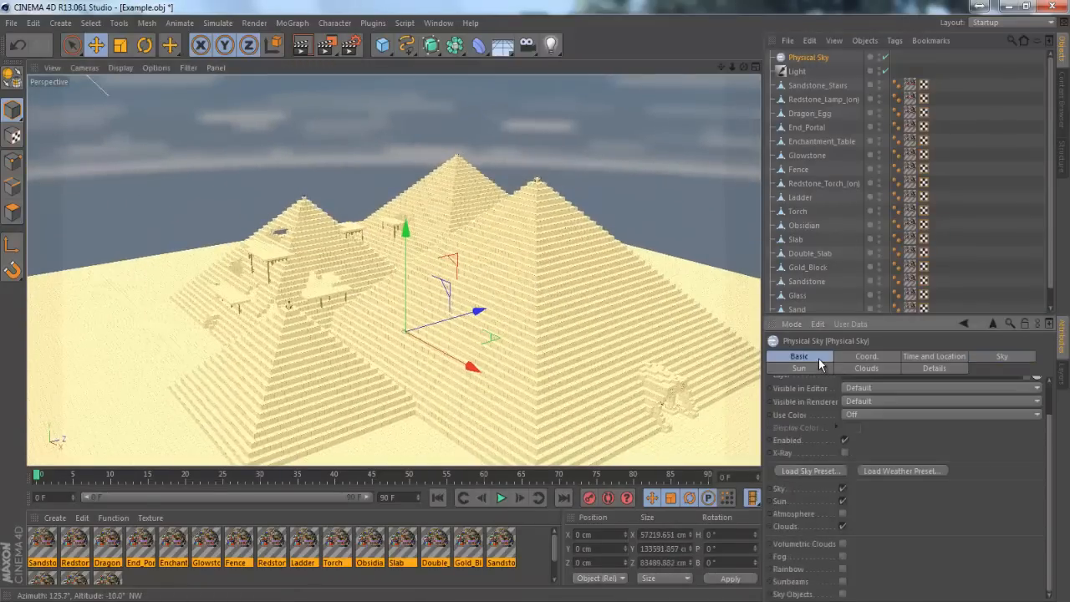
left_click(861, 358)
left_click(816, 359)
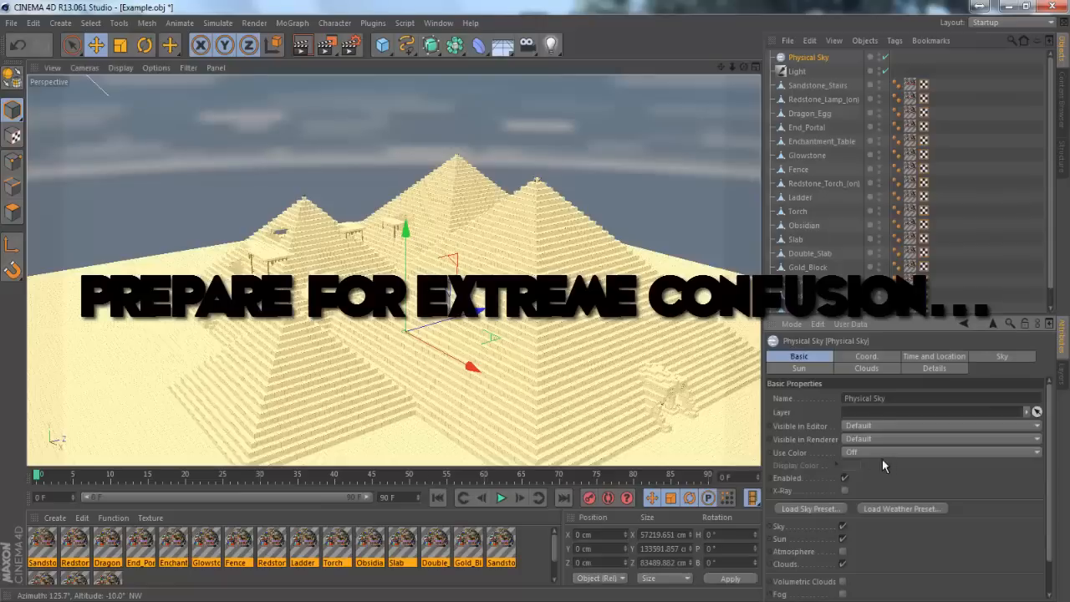
left_click(822, 508)
left_click(898, 509)
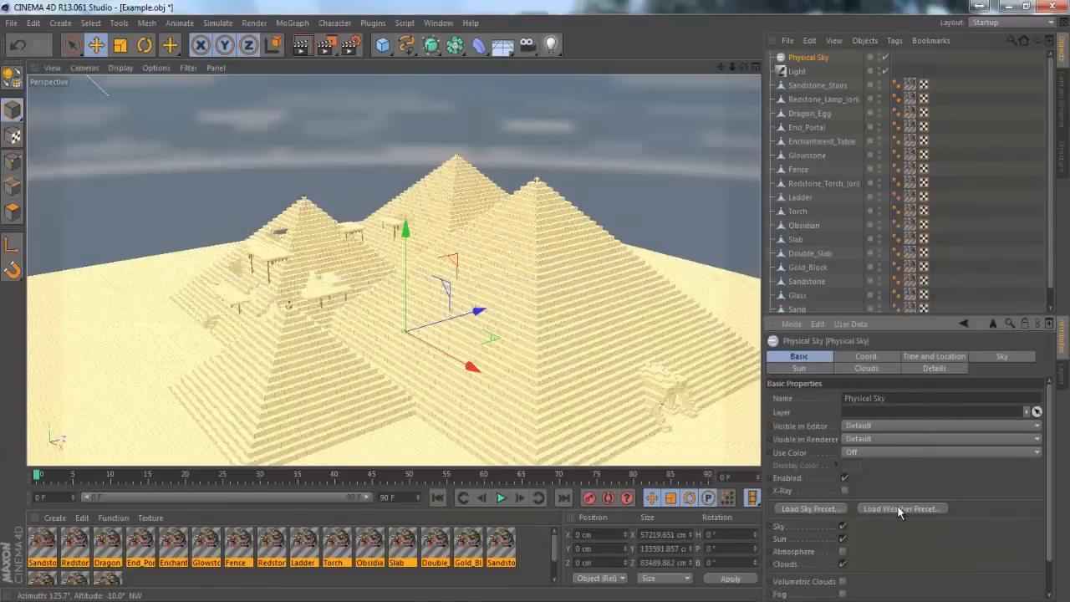
left_click(898, 509)
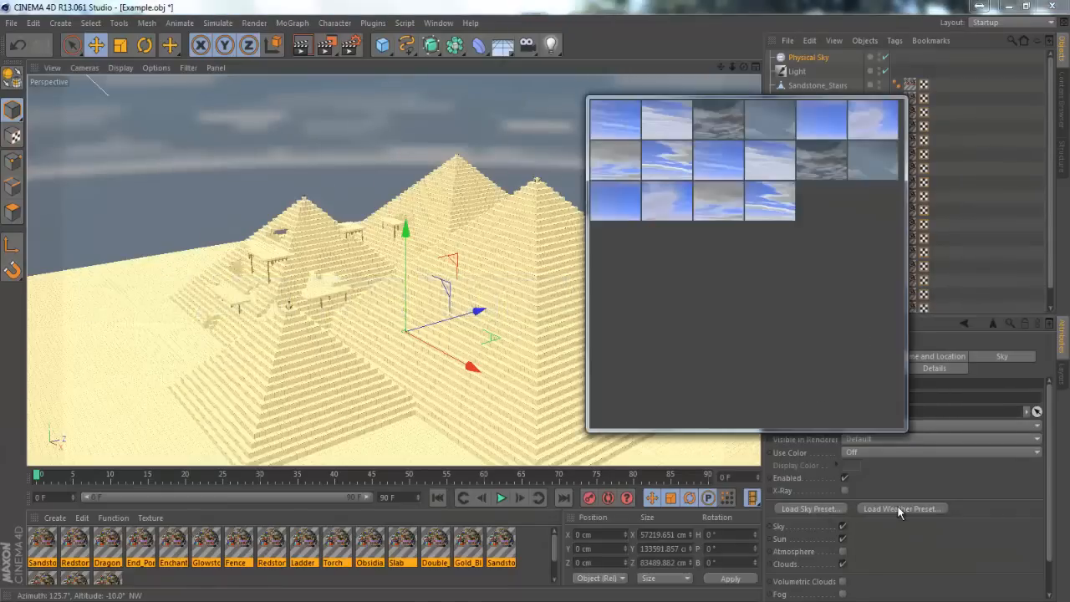
Load the blue sky preset with white cartoon clouds and set the sky's time to the current time
left_click(833, 508)
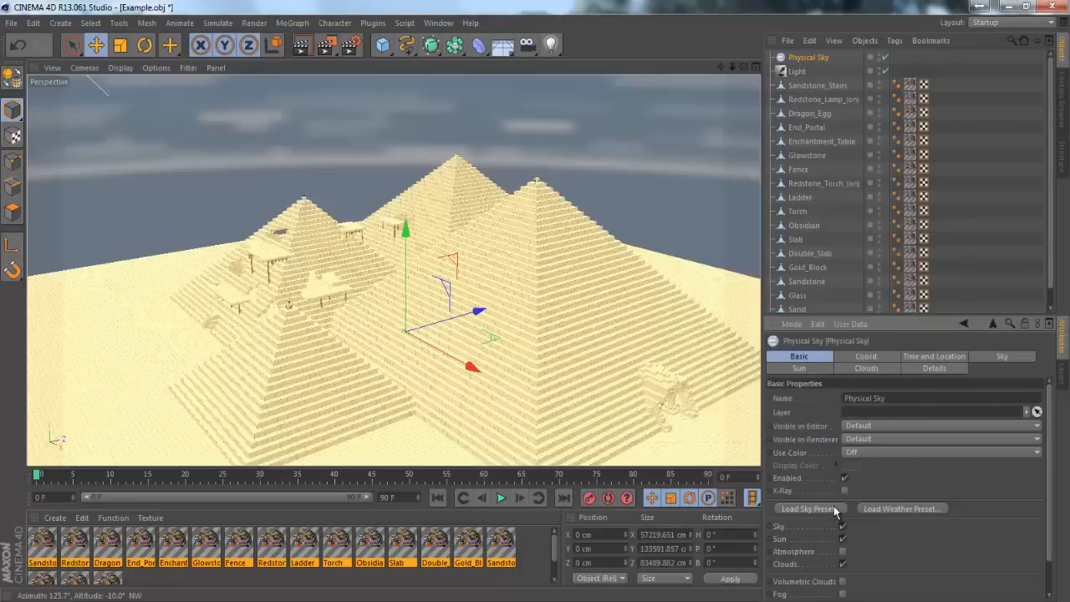
left_click(833, 508)
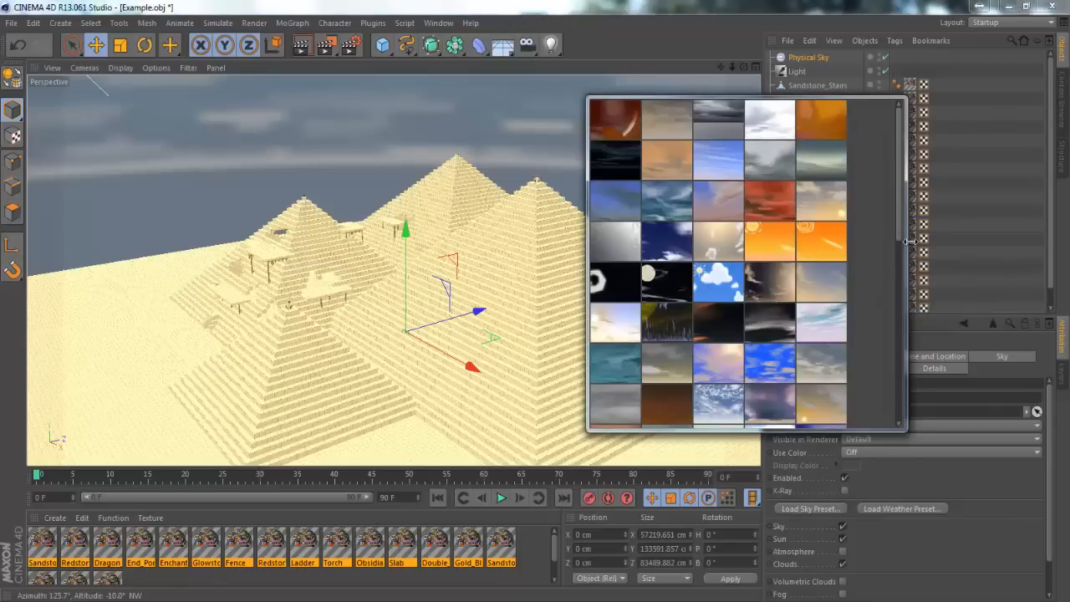
left_click_drag(896, 229, 887, 354)
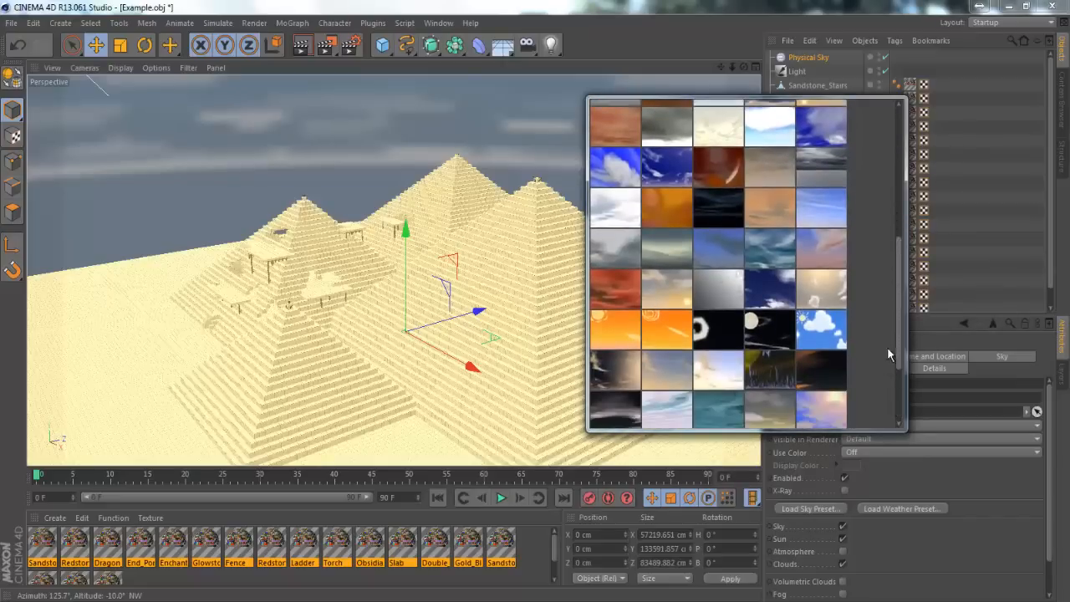
left_click(828, 342)
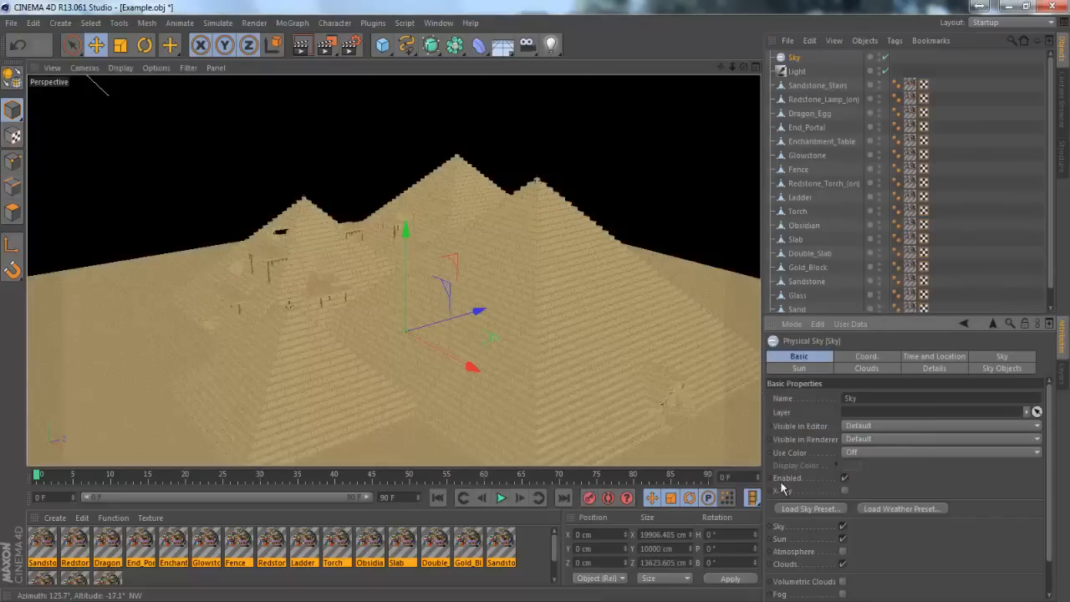
left_click(957, 359)
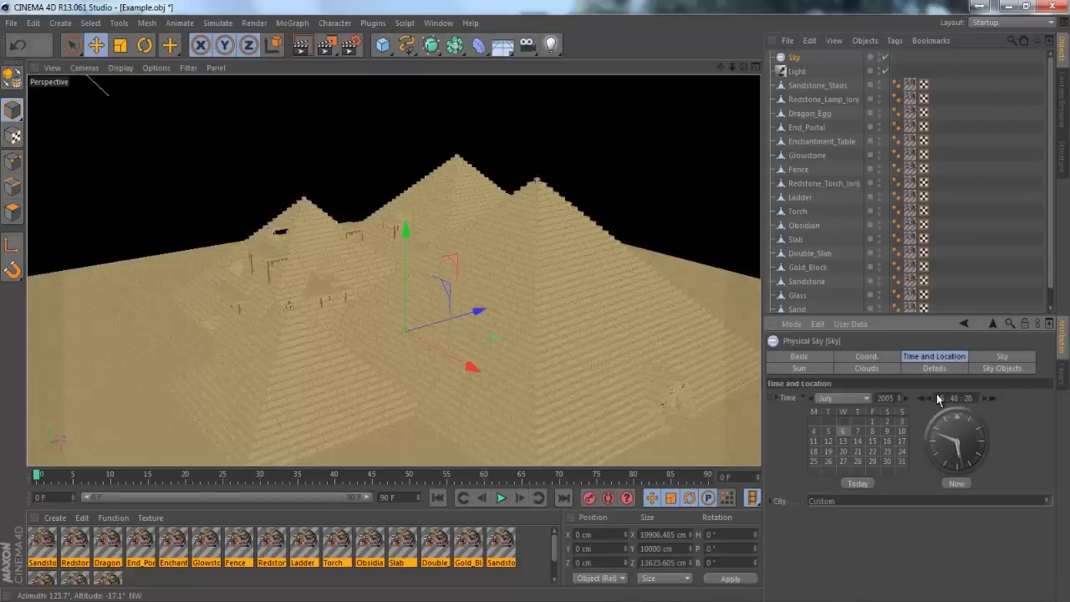
left_click(956, 483)
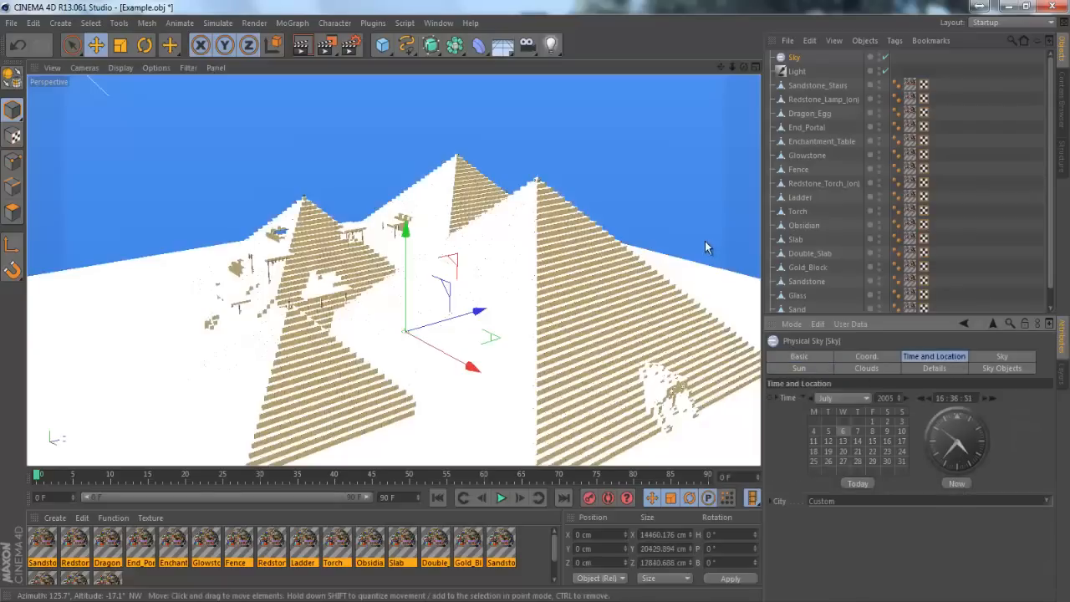
Turn off Sky Objects in the sky's basic properties and hide the light
left_click(994, 358)
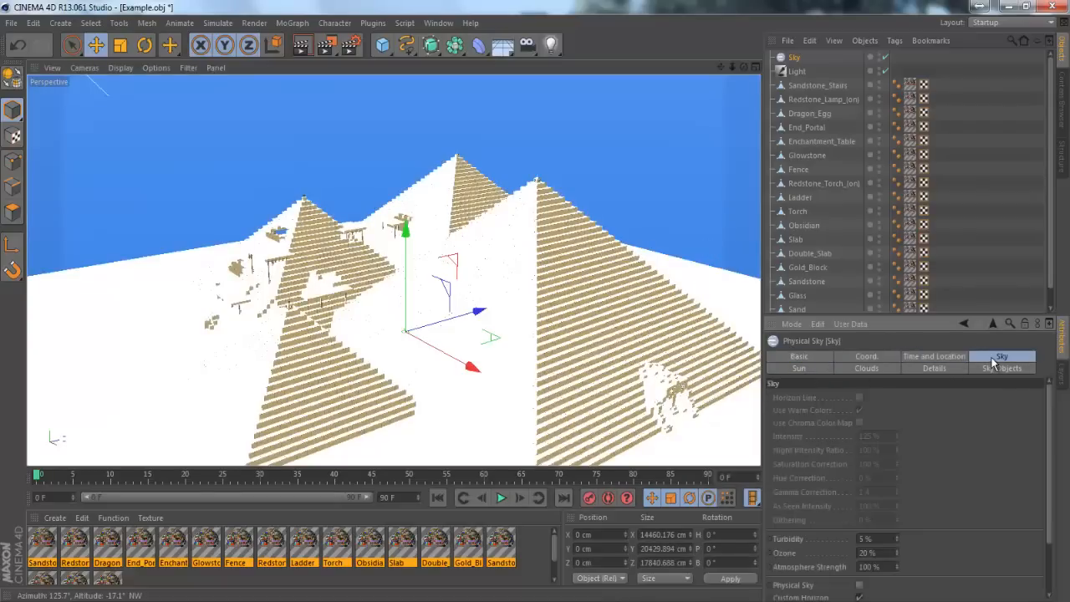
left_click(999, 369)
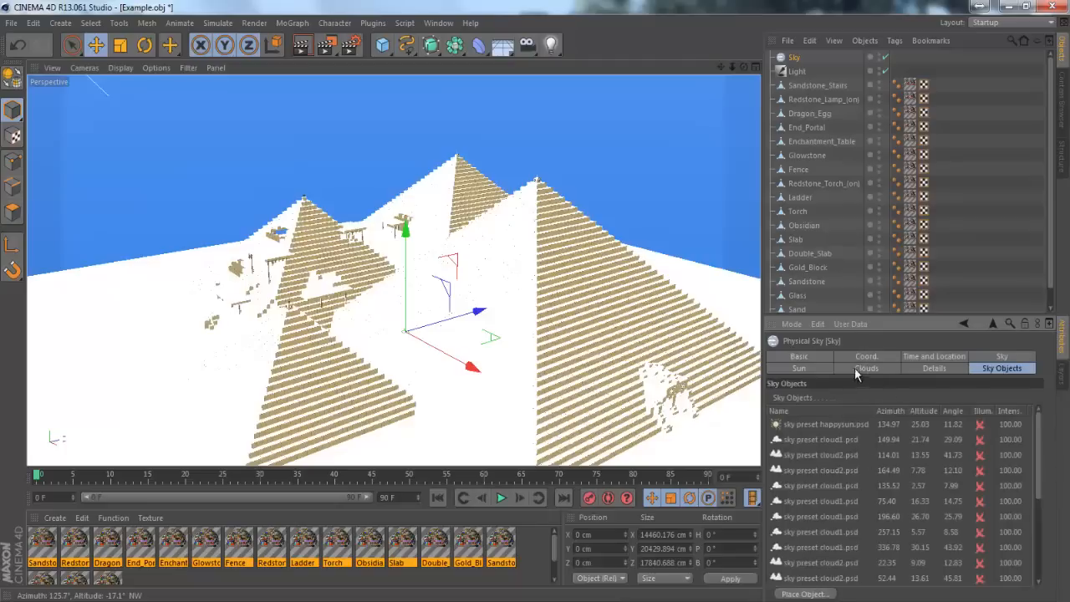
left_click(798, 357)
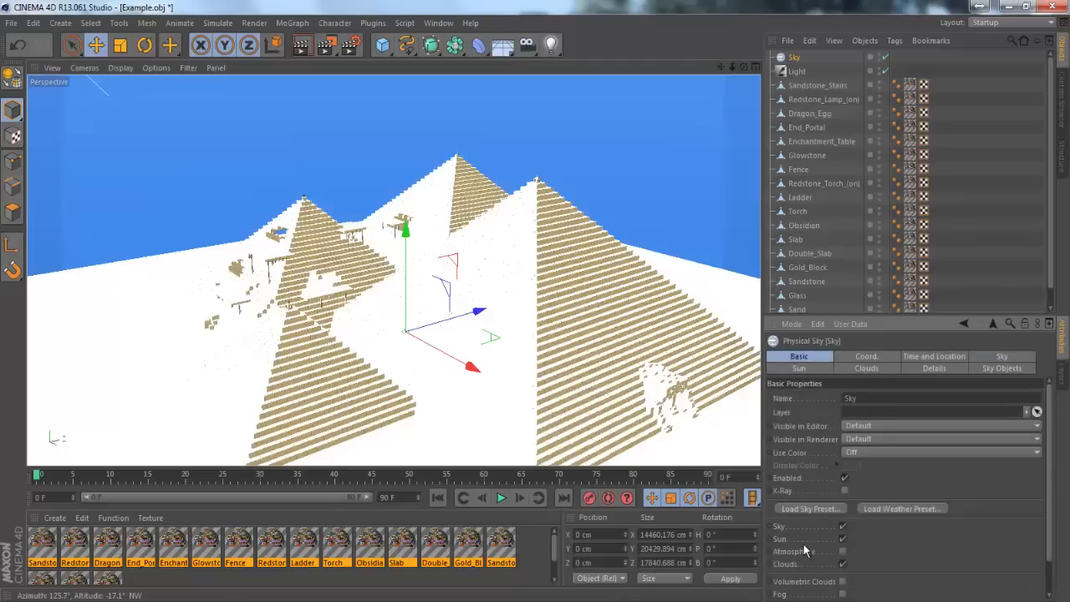
scroll(800, 545, "down", 1)
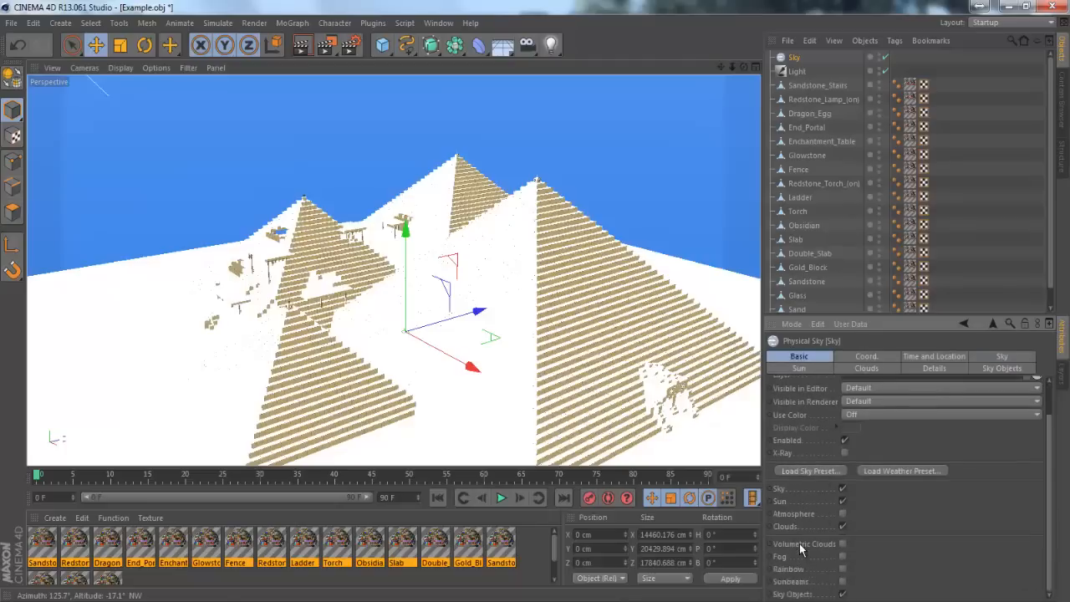
left_click(842, 595)
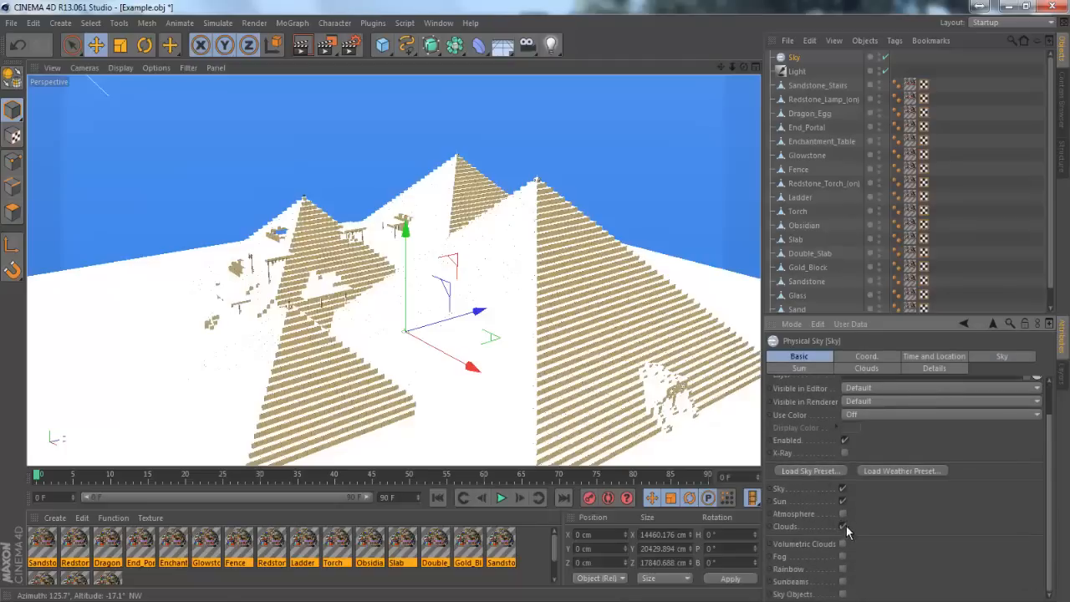
left_click(883, 71)
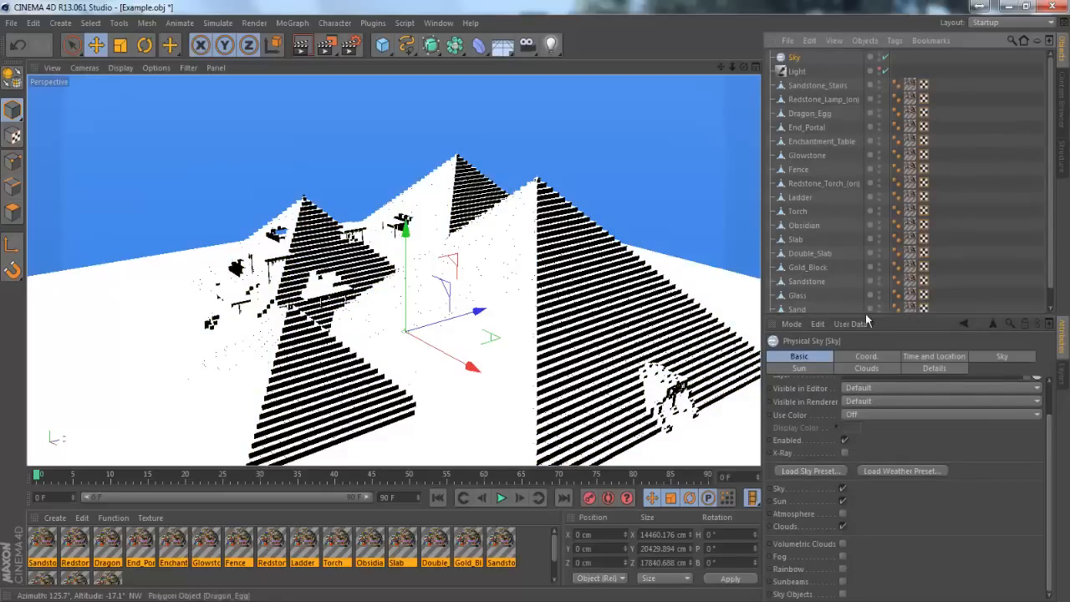
Enable cloud Layer 1 of the sky and set its noise type to Cell Noise
left_click(867, 369)
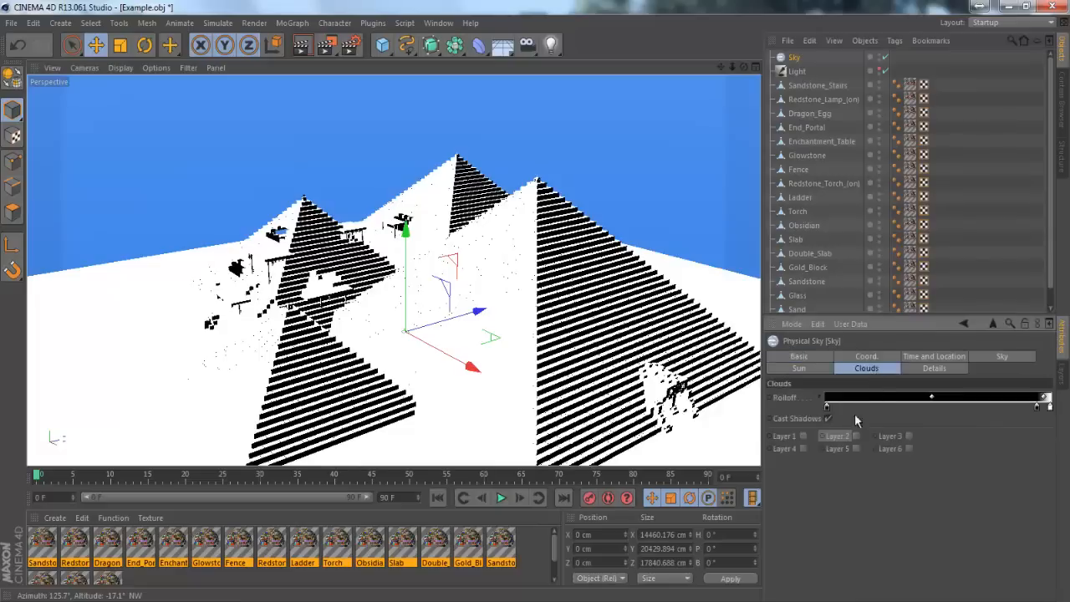
left_click(803, 435)
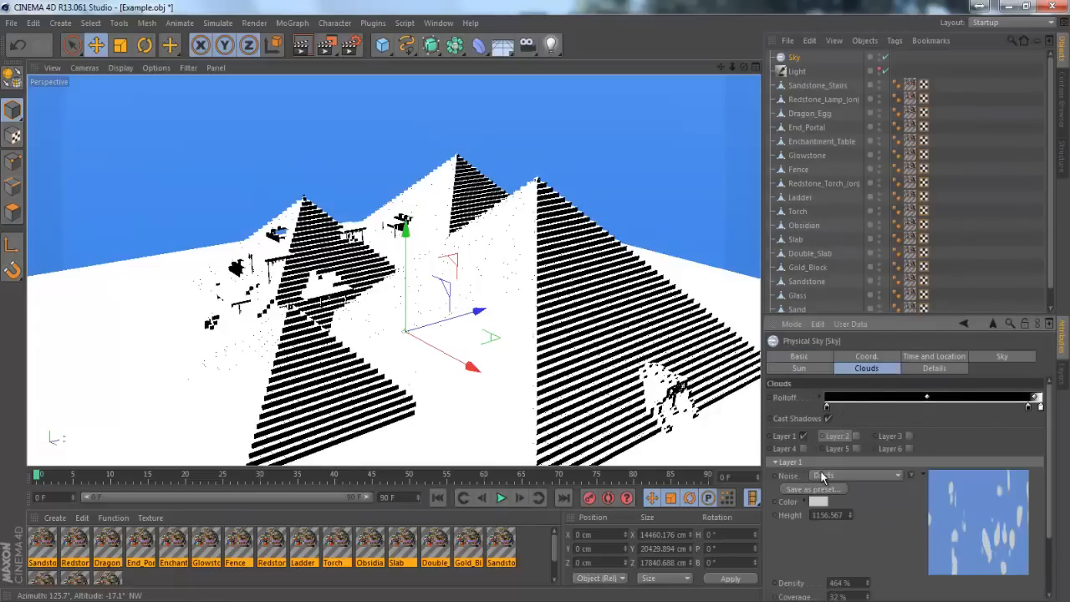
left_click(848, 475)
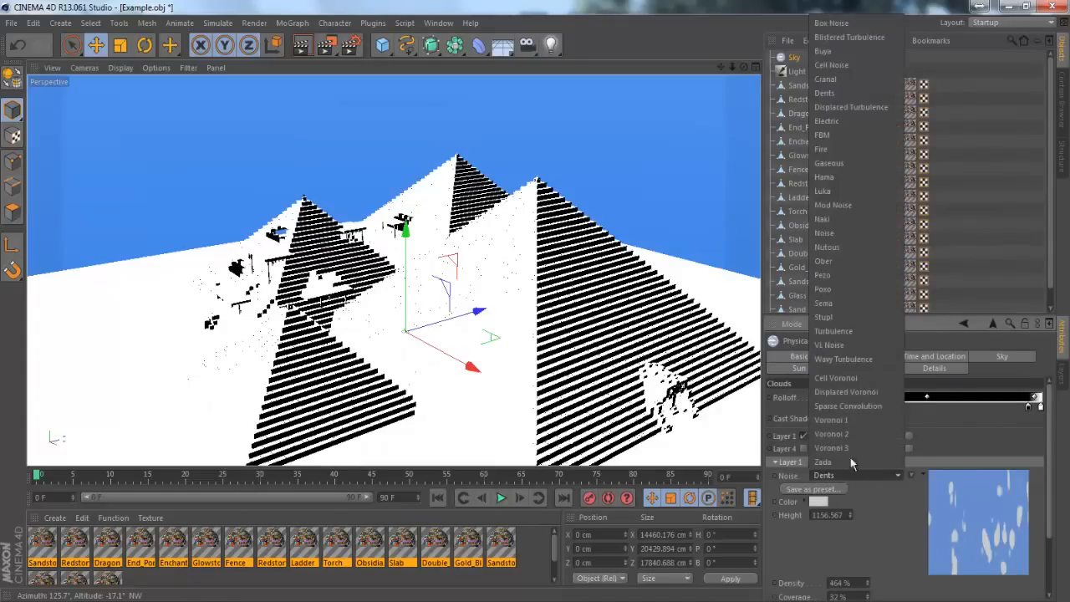
left_click(838, 64)
scroll(877, 522, "down", 3)
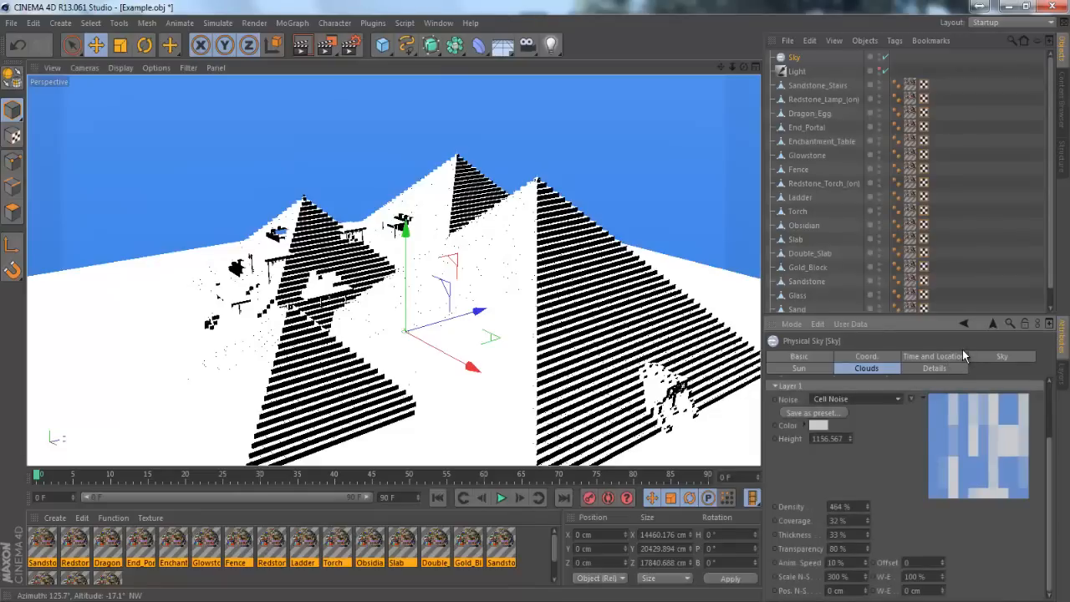
Turn off Show Moon and Sky Dome Light in the sky's details
left_click(934, 367)
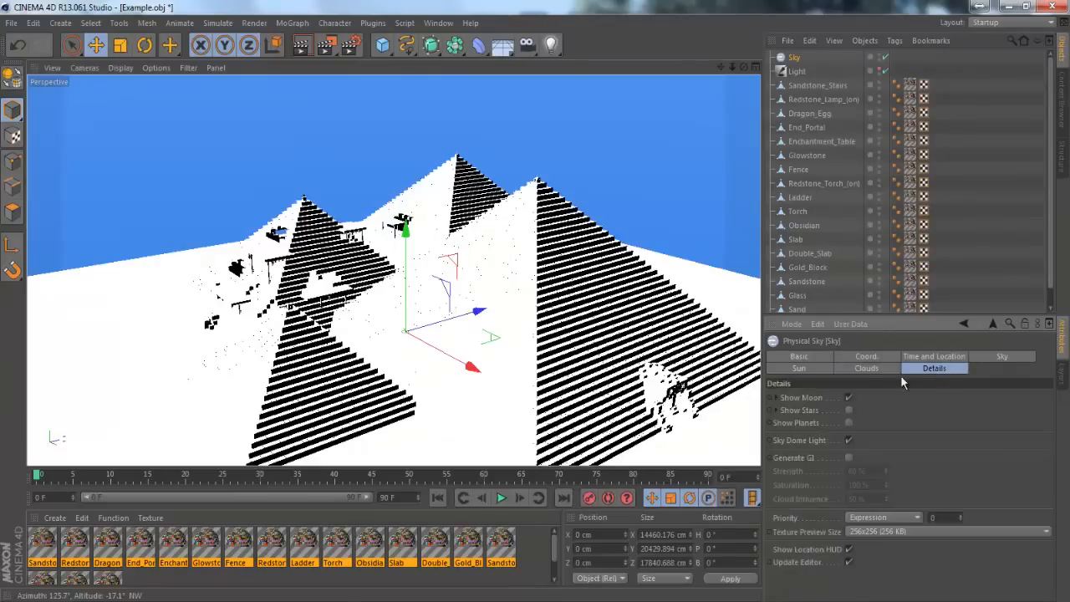
left_click(848, 398)
left_click(848, 440)
Turn off the sun's Custom Color and preview-render the clouds above the pyramids
left_click_drag(743, 67, 535, 302)
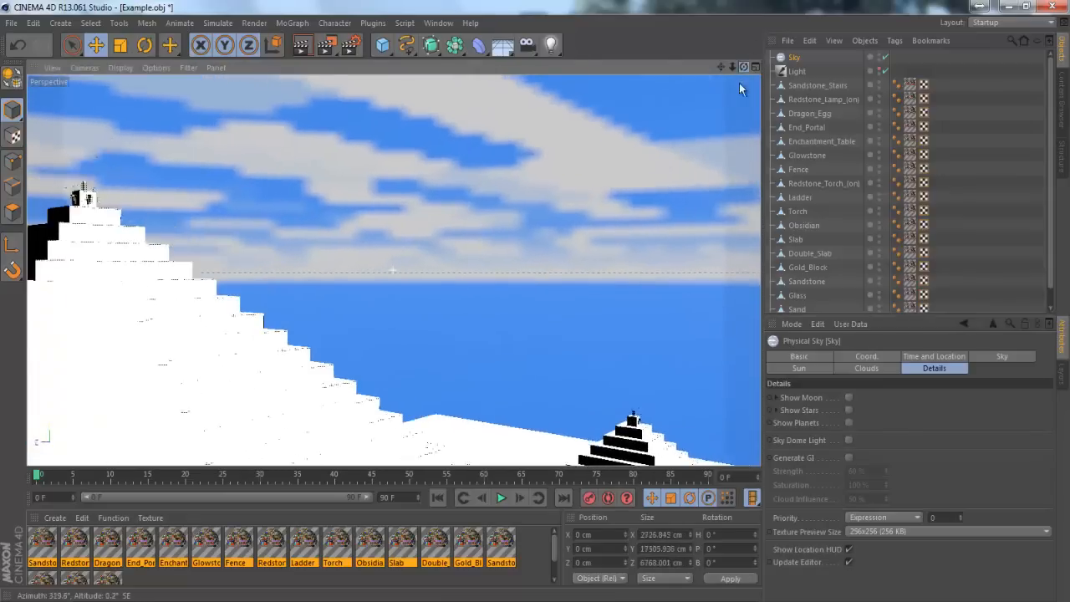
left_click(799, 356)
left_click(799, 368)
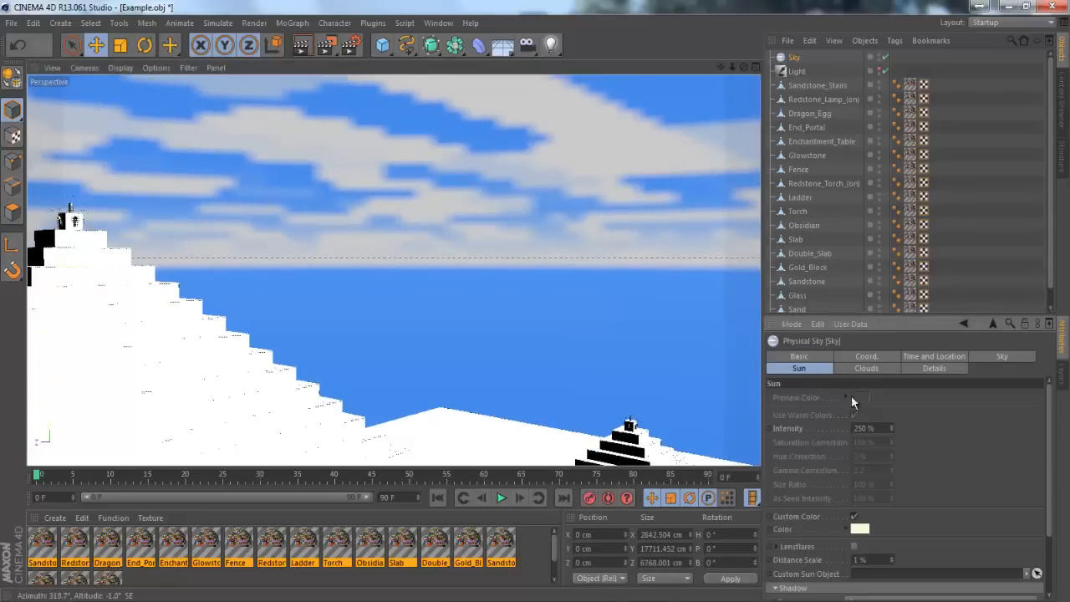
left_click(854, 516)
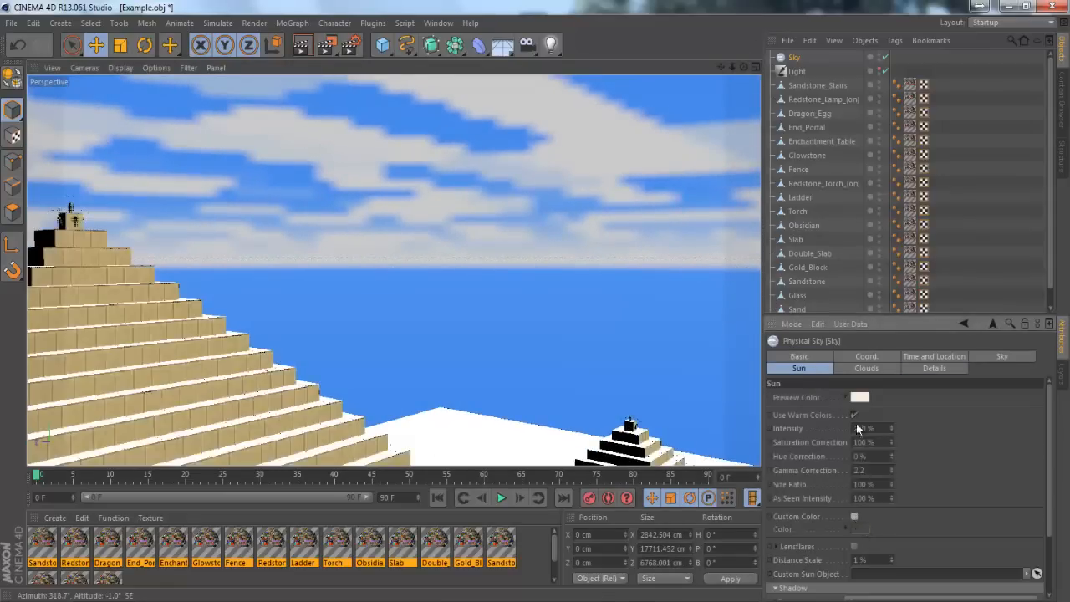
left_click(304, 48)
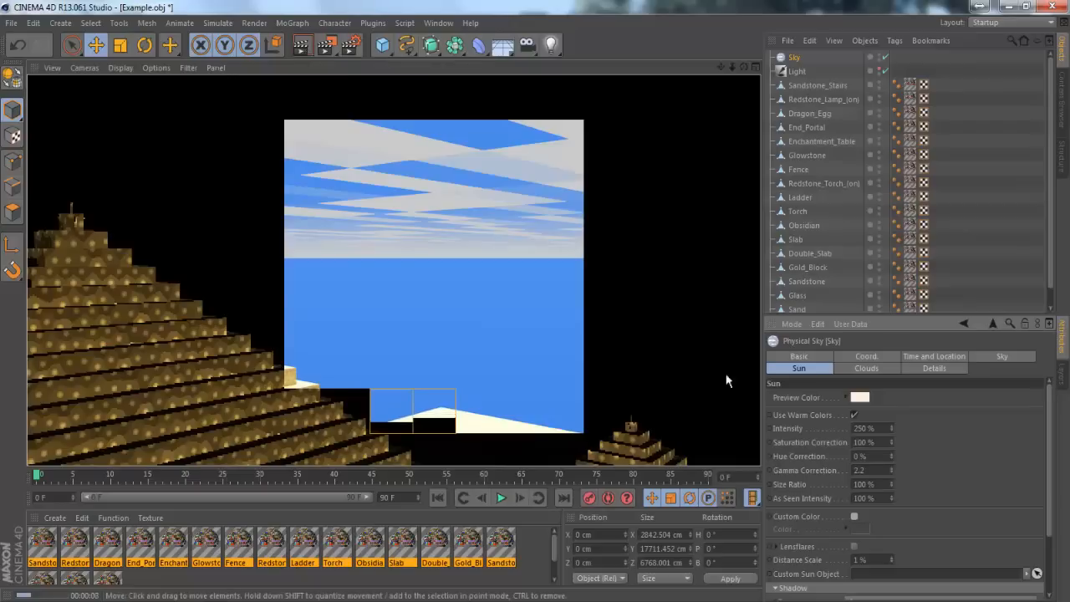
left_click(413, 356)
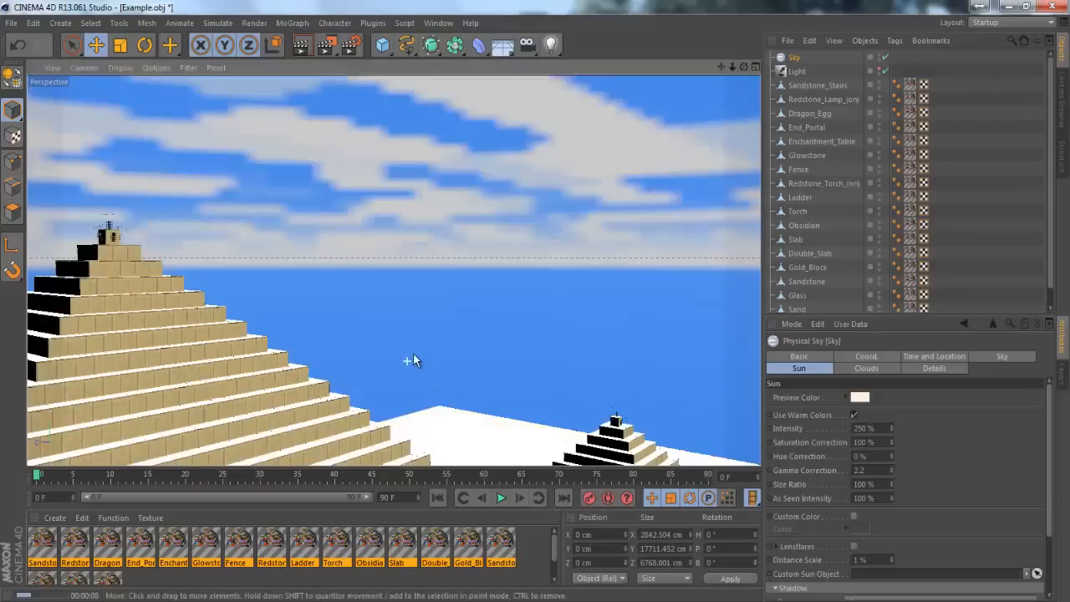
Delete the physical sky and make the light visible again
key("Delete")
left_click(795, 56)
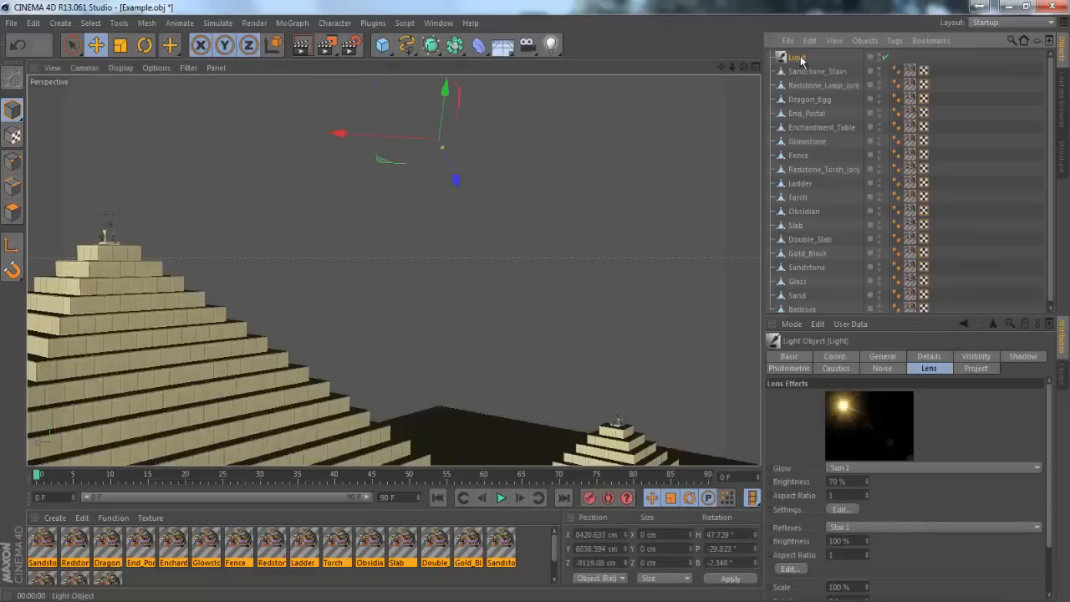
left_click(882, 57)
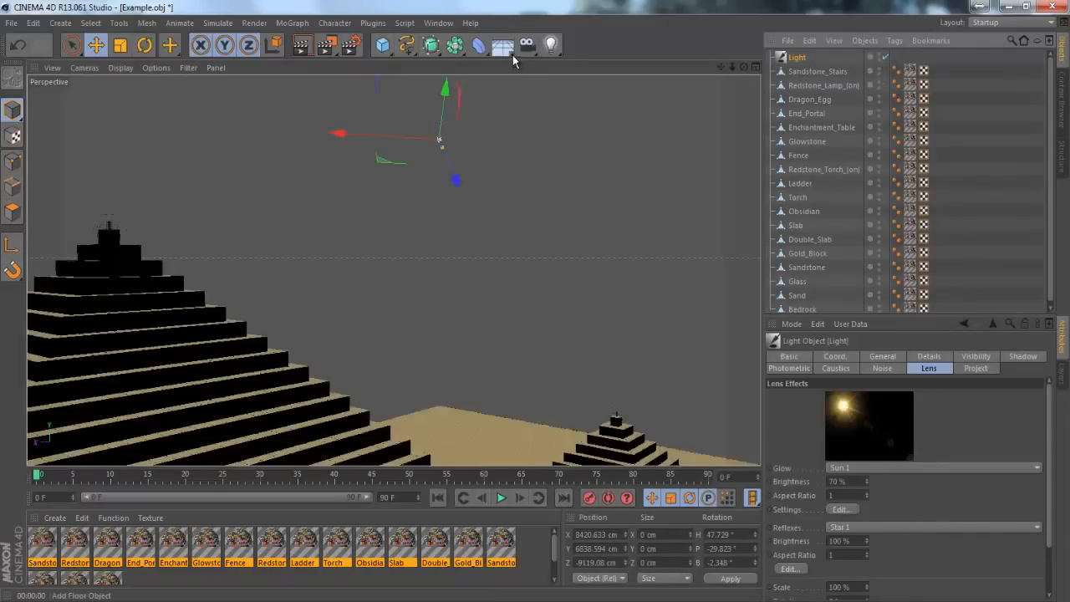
Add a plain Sky object to the scene and create a new material
left_click(512, 54)
left_click(547, 90)
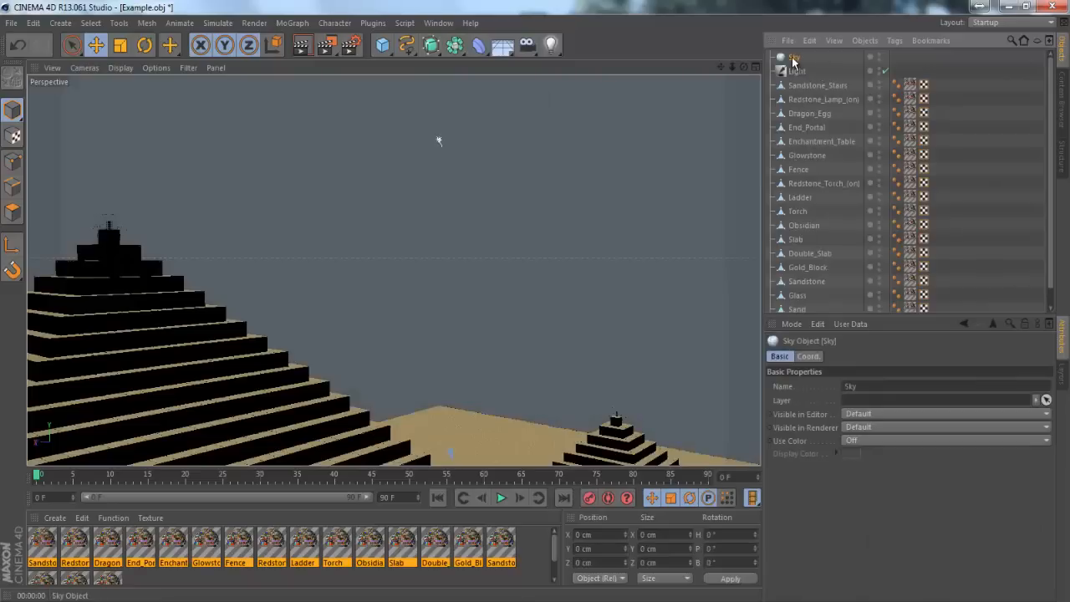
double_click(380, 582)
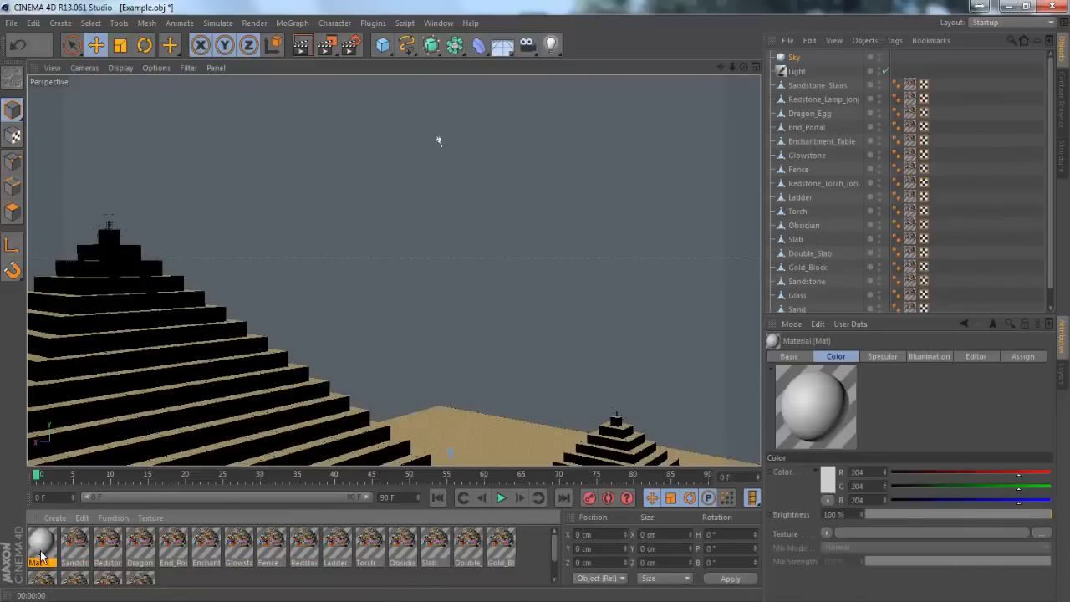
Open the new sky material for editing and show its Color channel settings
double_click(40, 548)
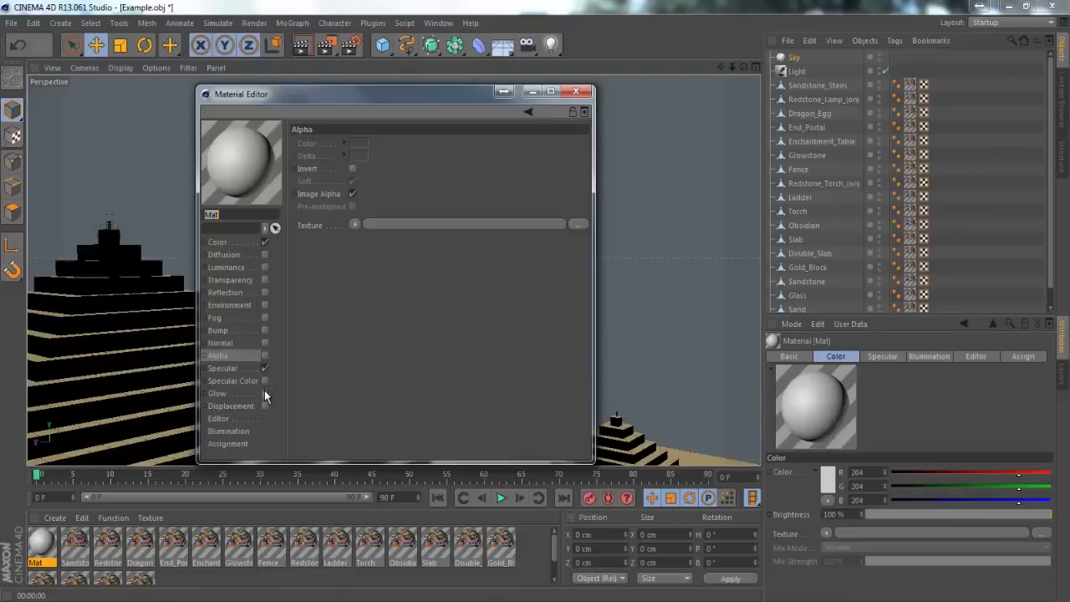
left_click(219, 241)
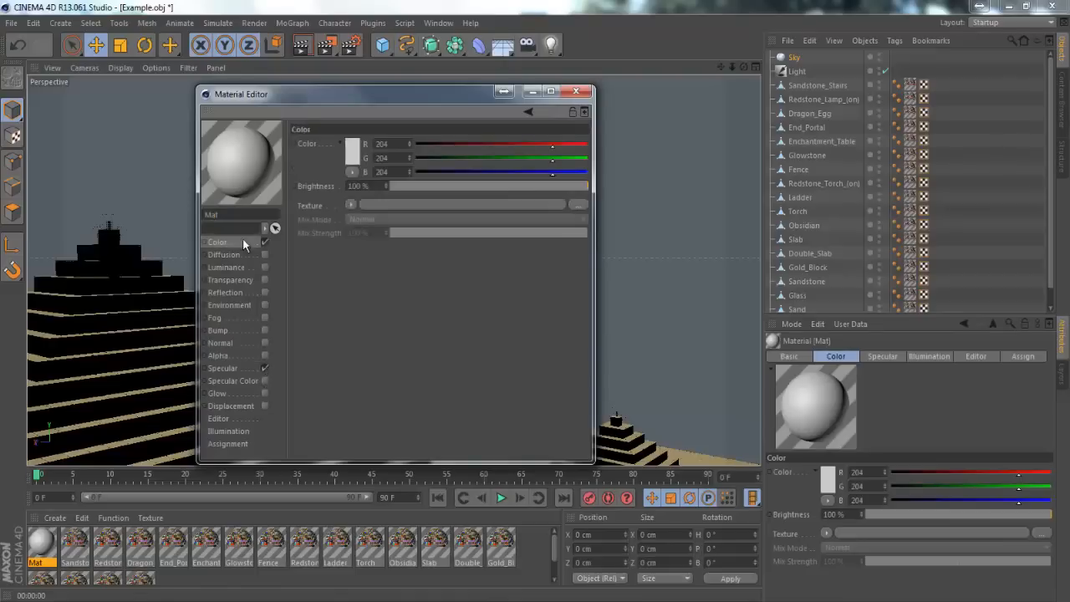
left_click(351, 206)
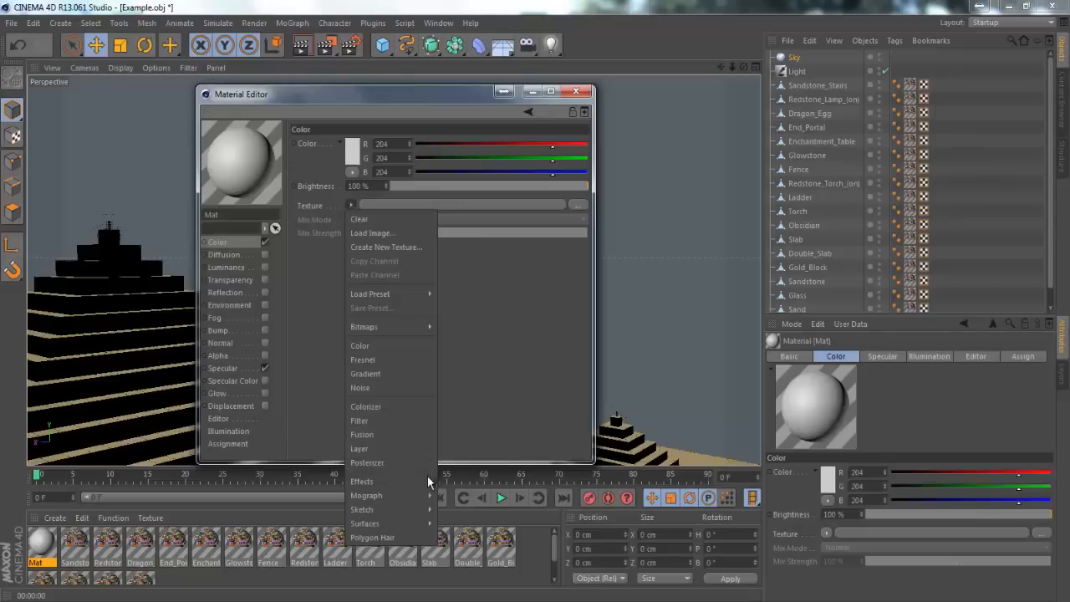
left_click(487, 263)
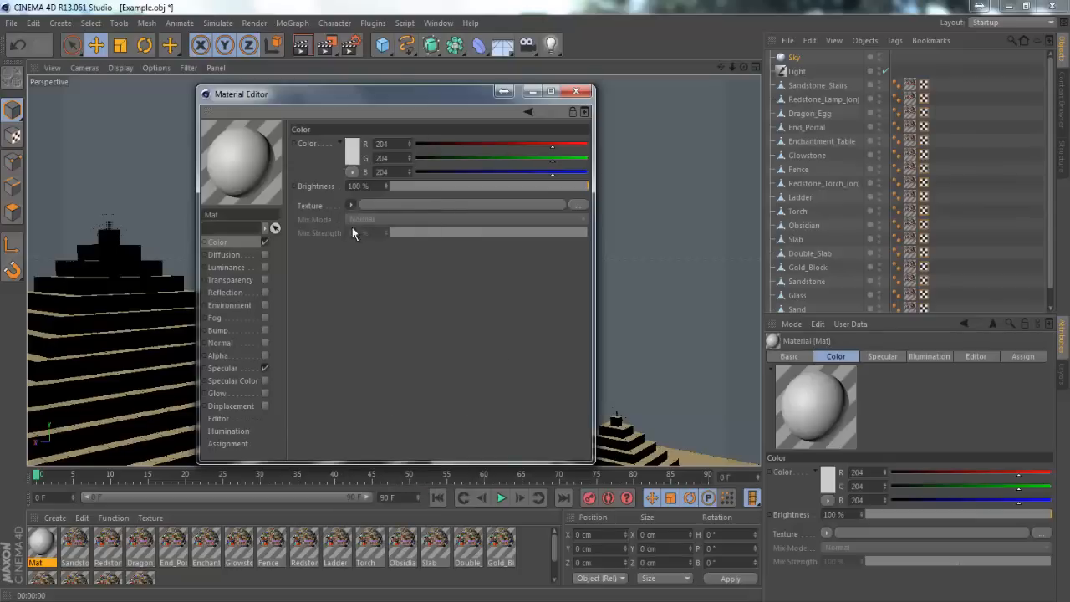
left_click(414, 205)
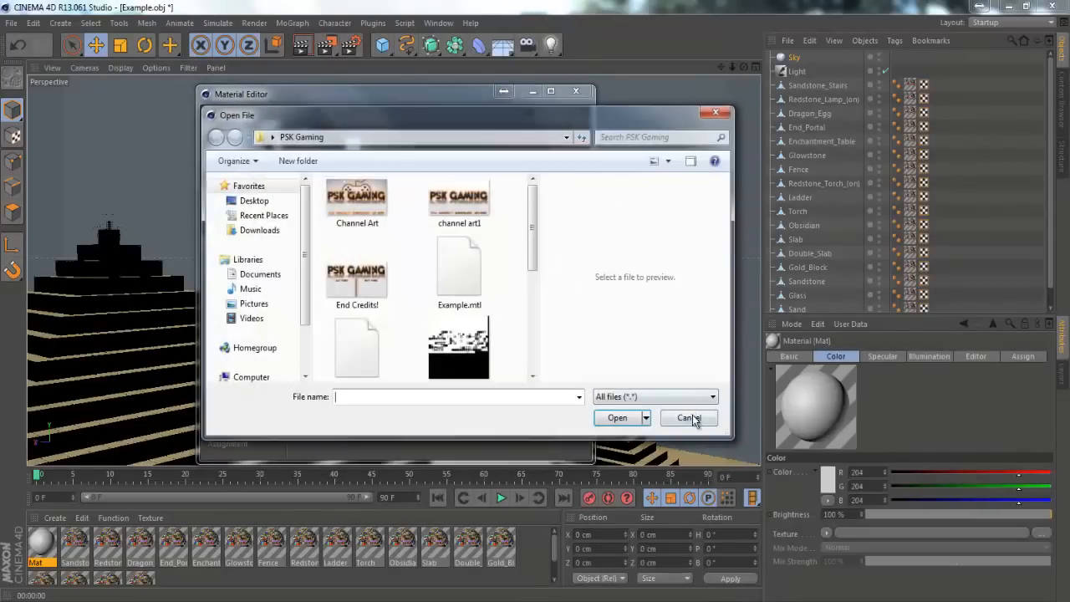
left_click(687, 418)
left_click(351, 206)
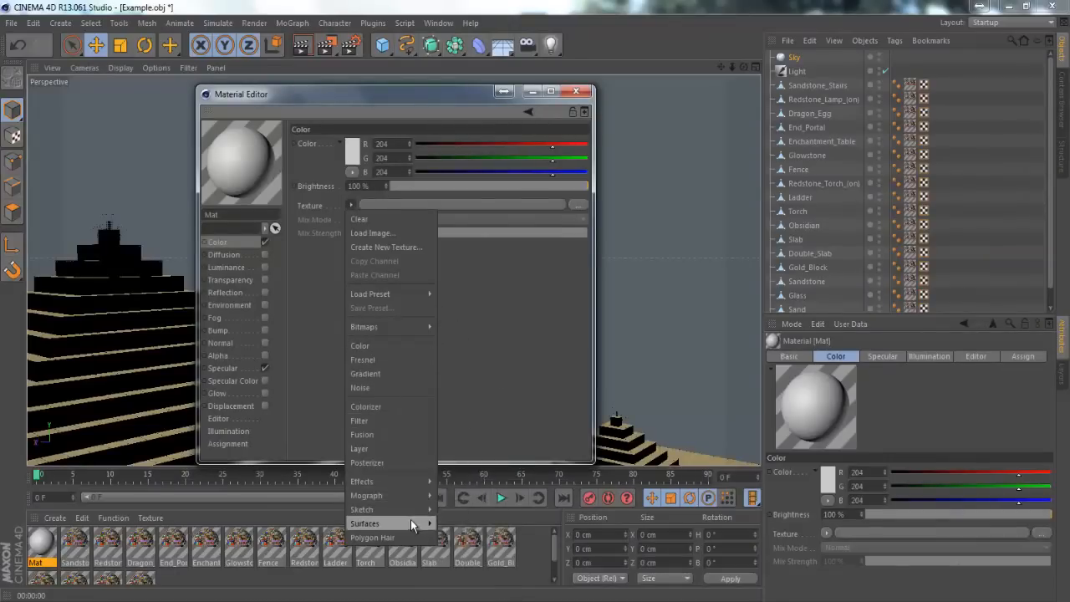
left_click(538, 266)
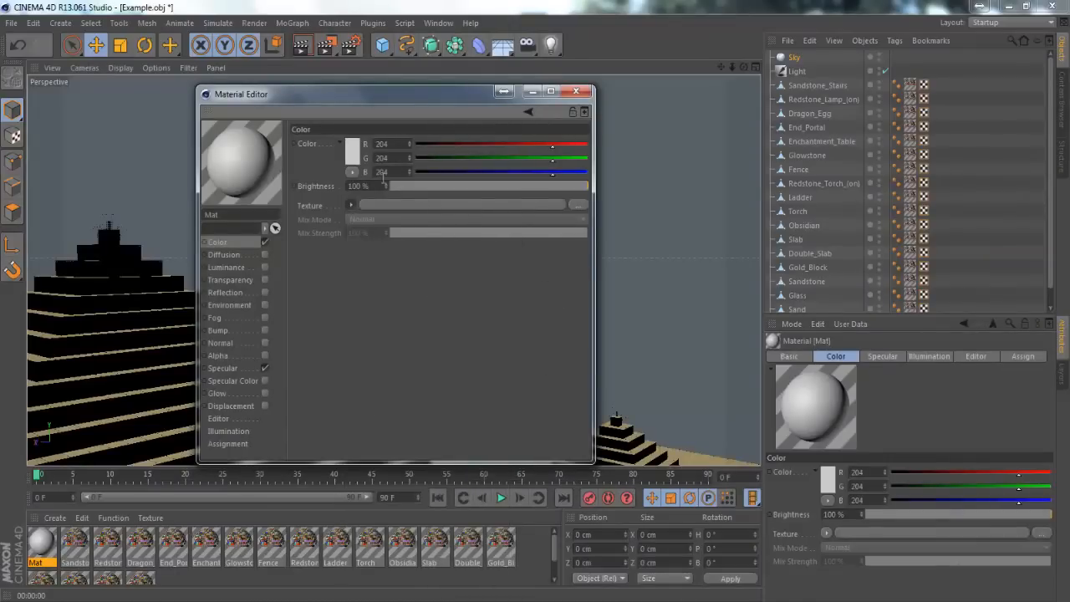
left_click(354, 155)
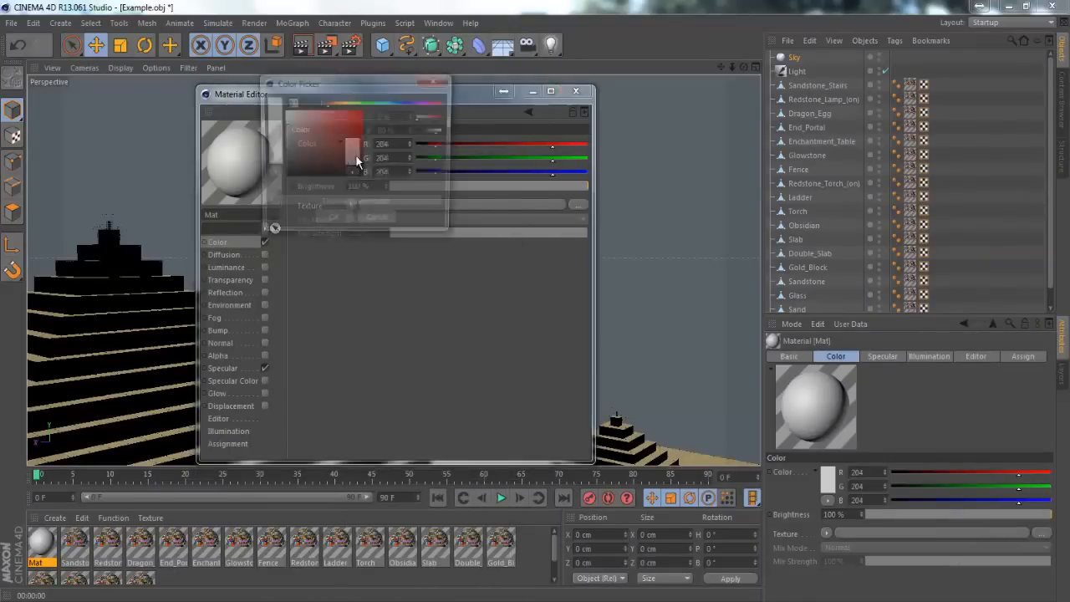
left_click(377, 223)
left_click(432, 205)
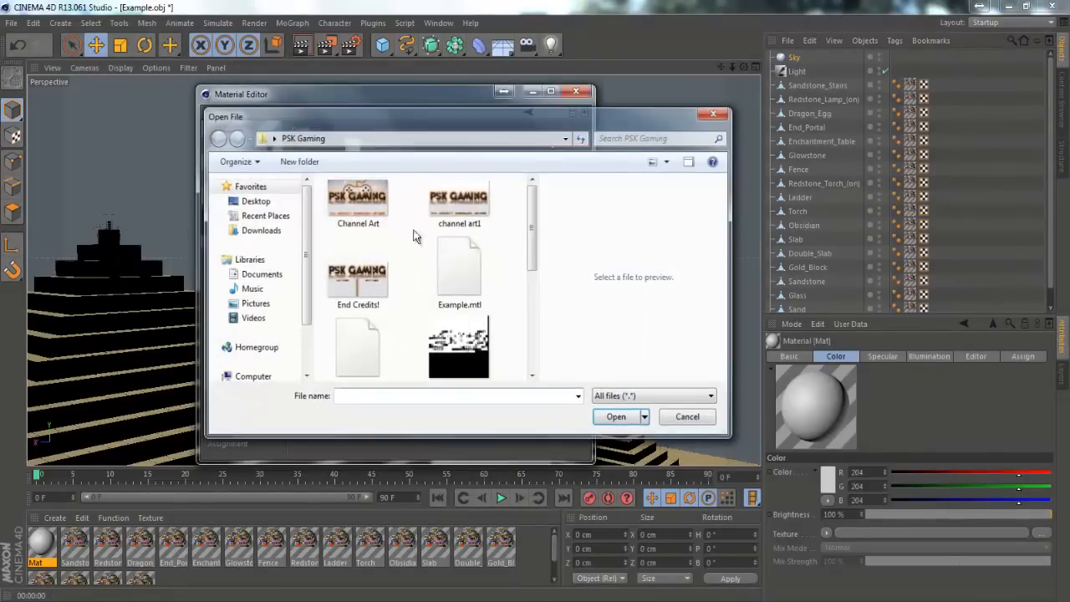
key("Escape")
Give the material's color channel a Gradient texture and set the gradient type to 2D - V
left_click(351, 205)
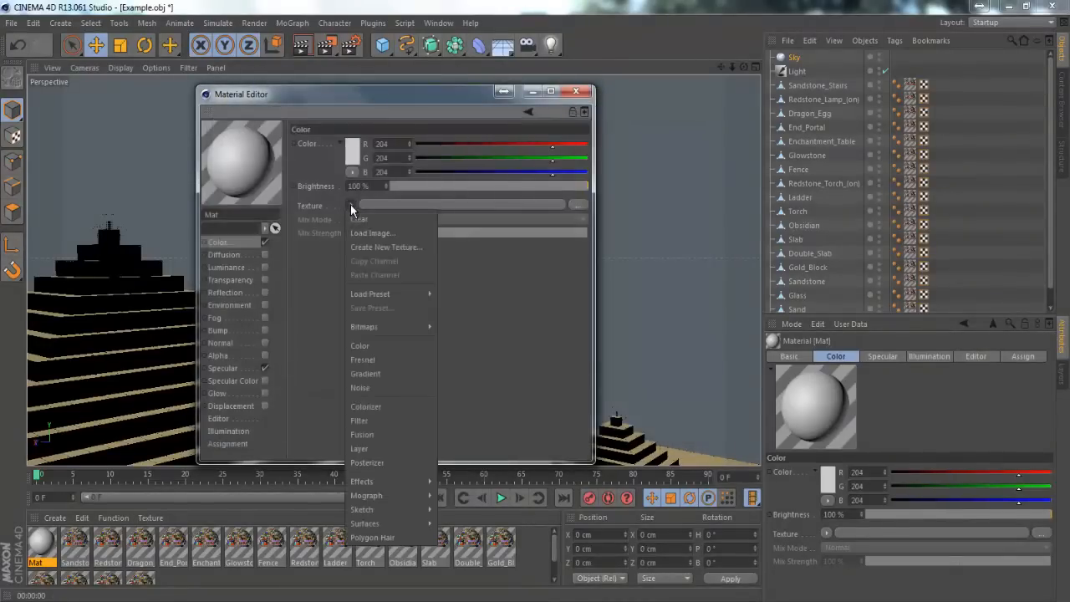
left_click(401, 373)
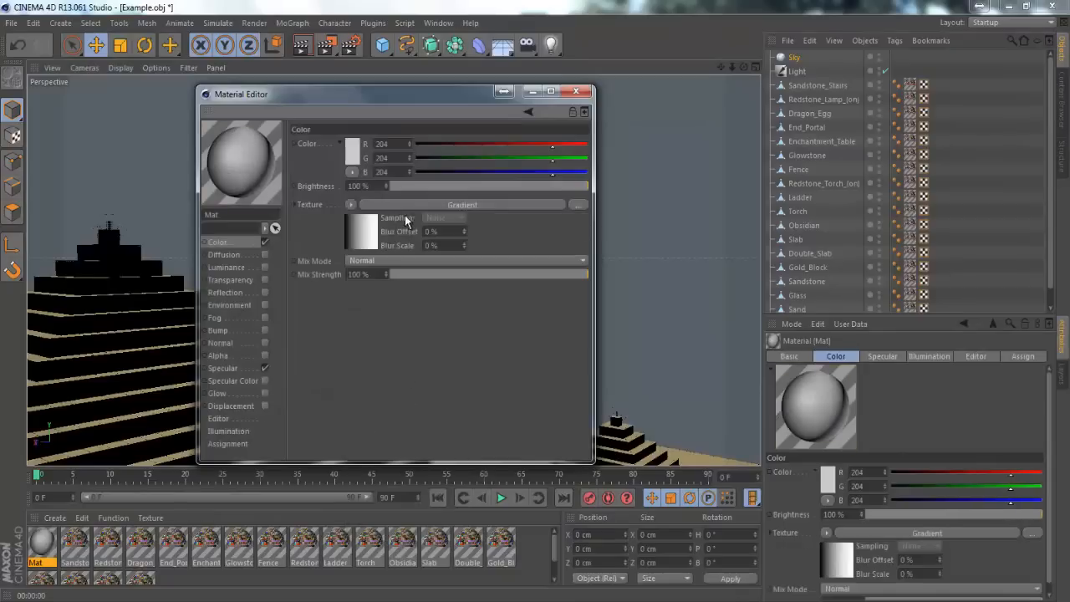
left_click(352, 204)
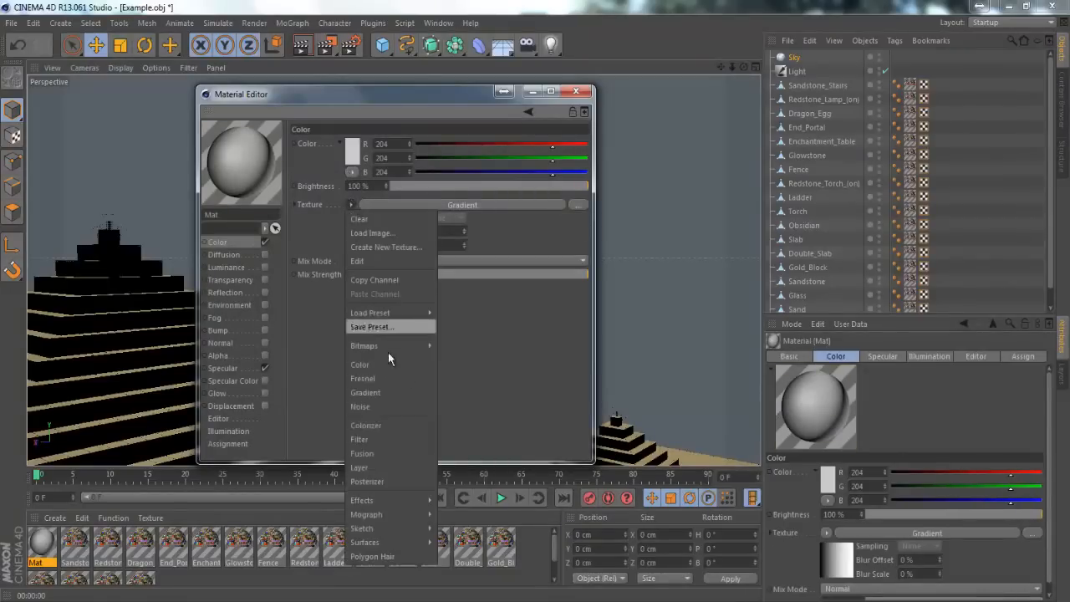
left_click(387, 393)
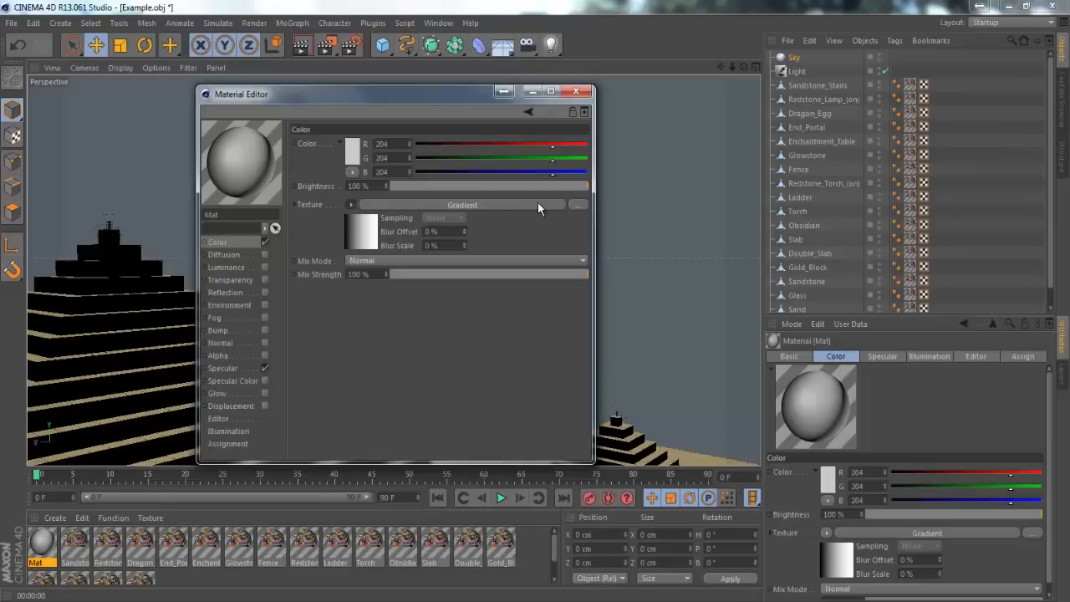
left_click(538, 204)
left_click(456, 263)
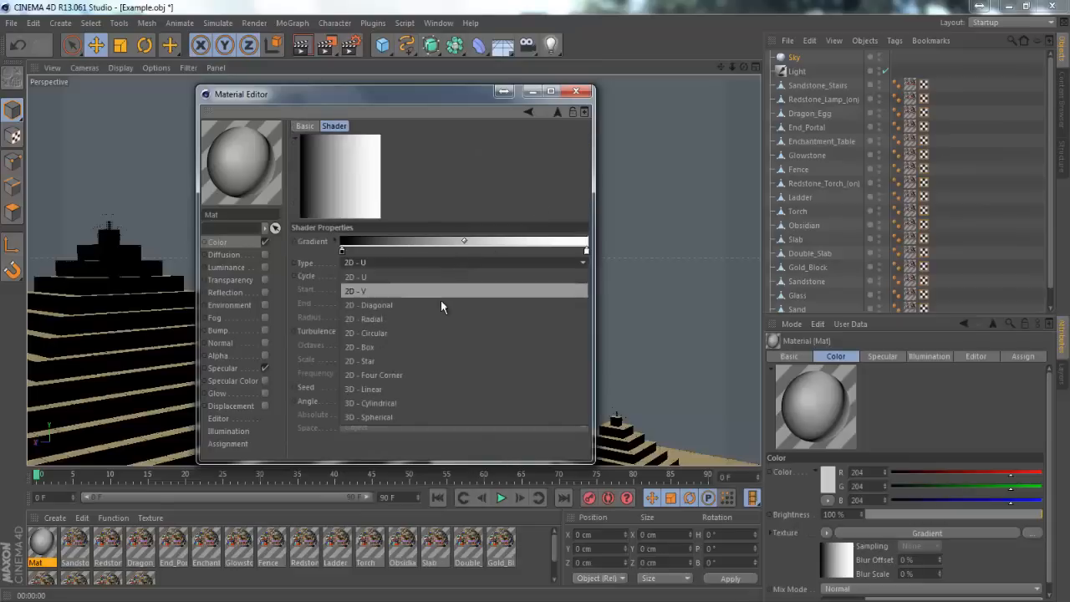
left_click(442, 293)
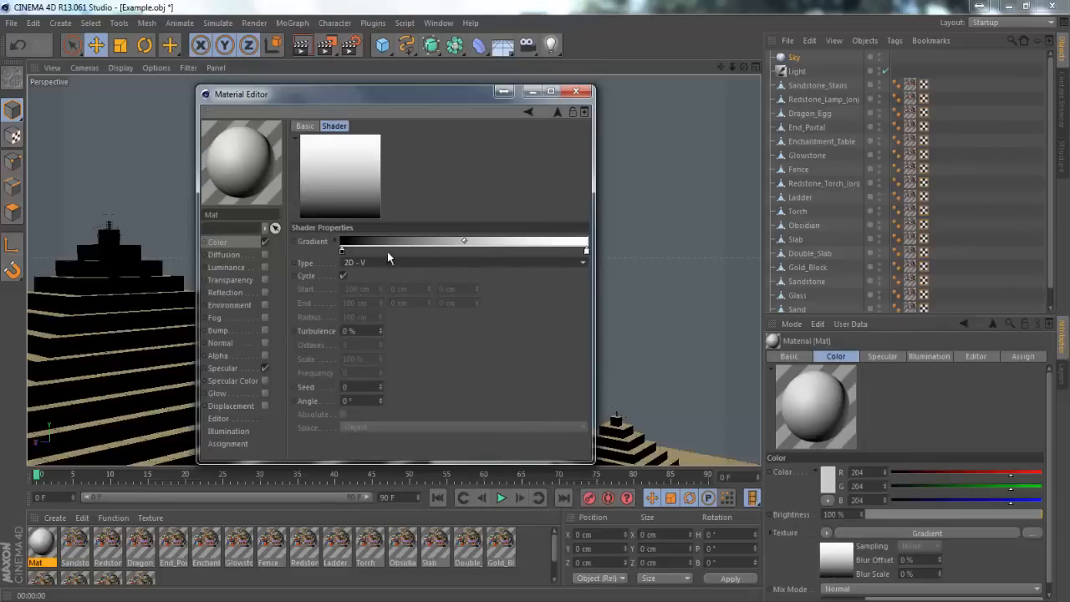
Change the gradient's black end to a medium blue, about RGB 49, 106, 197
double_click(341, 251)
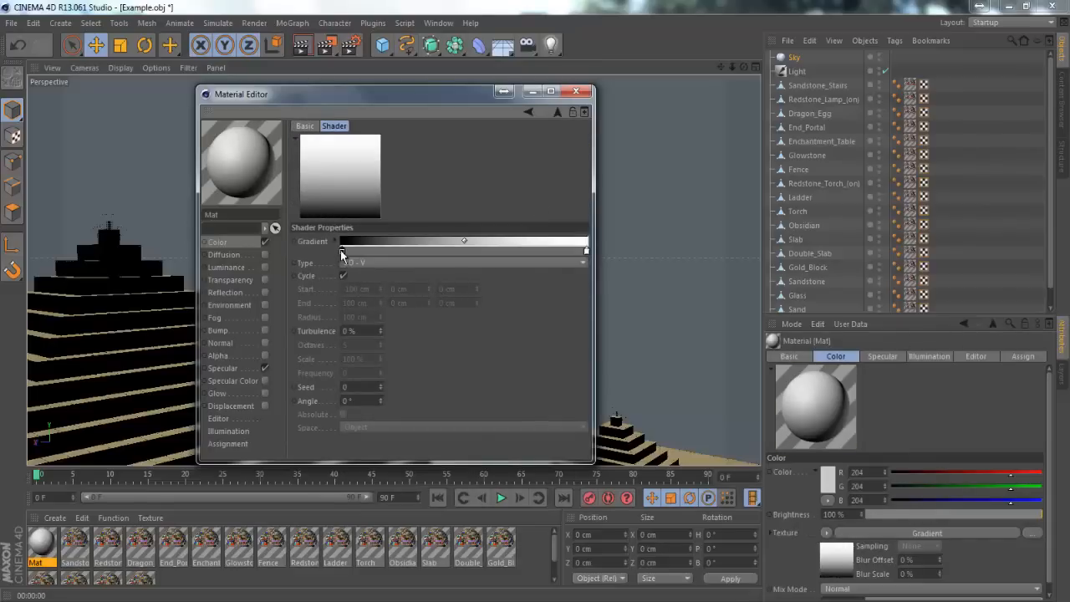
left_click(385, 198)
left_click(386, 201)
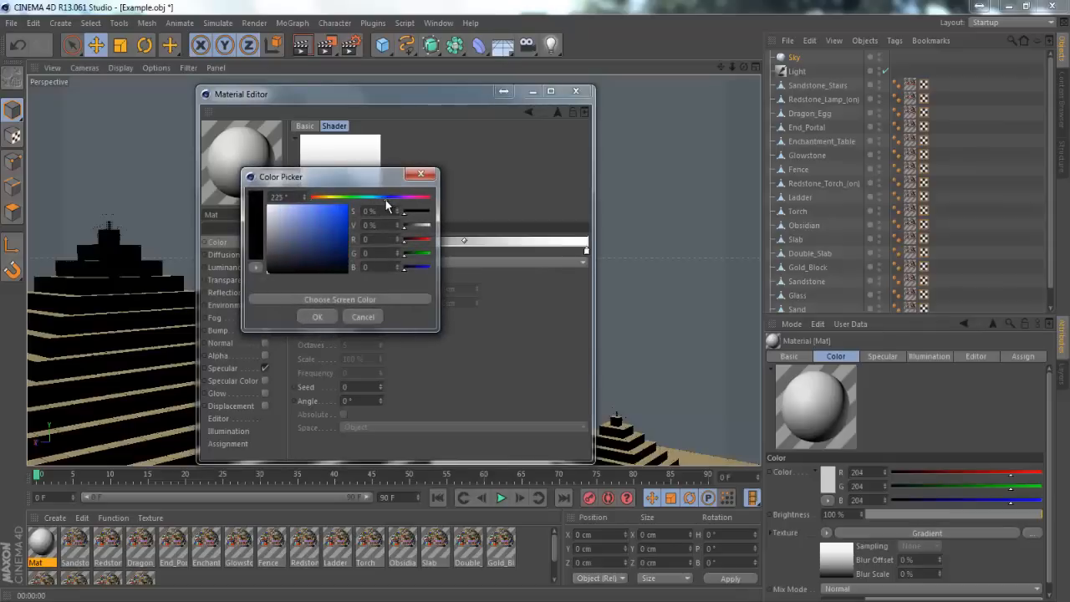
left_click(384, 202)
mouse_move(324, 228)
left_mouse_down()
mouse_move(361, 199)
mouse_move(341, 232)
mouse_move(332, 225)
left_mouse_up()
left_click(319, 317)
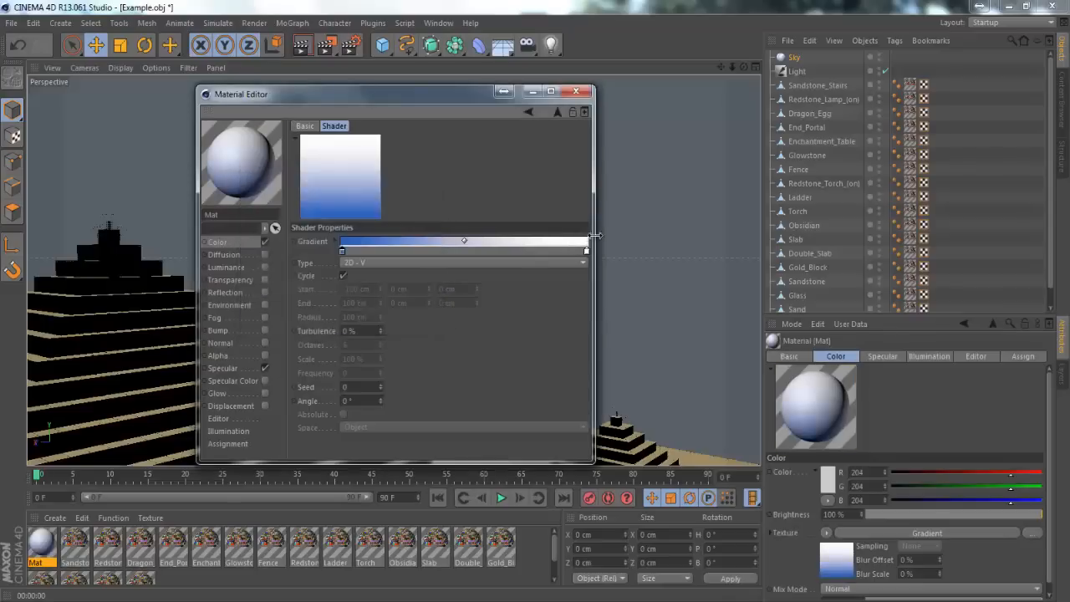
Change the gradient's white end to a light sky blue, RGB 174, 213, 255
double_click(585, 250)
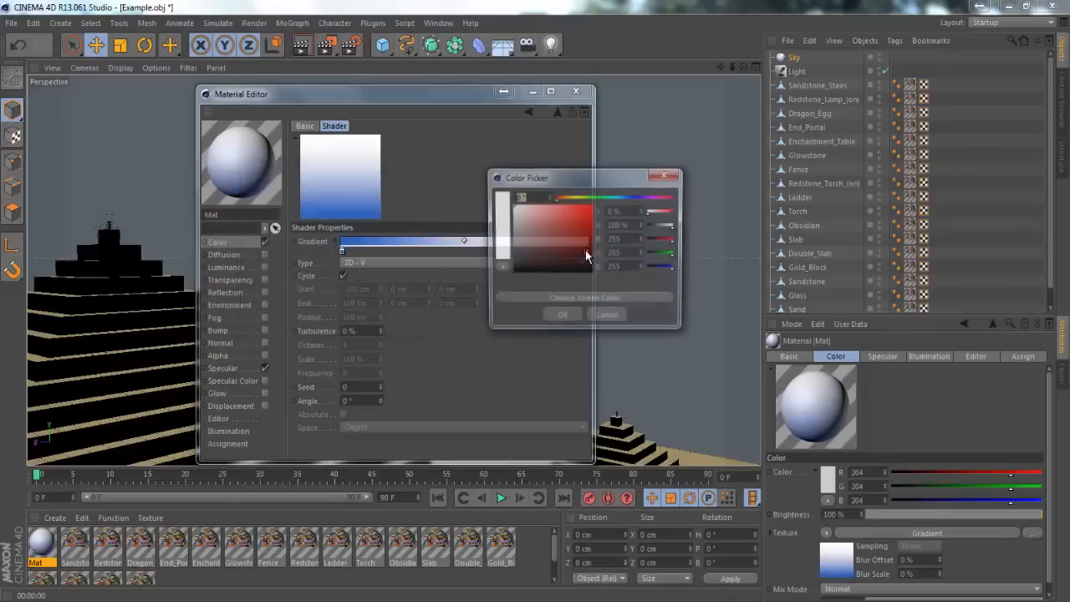
left_click(621, 199)
left_click_drag(621, 198, 537, 202)
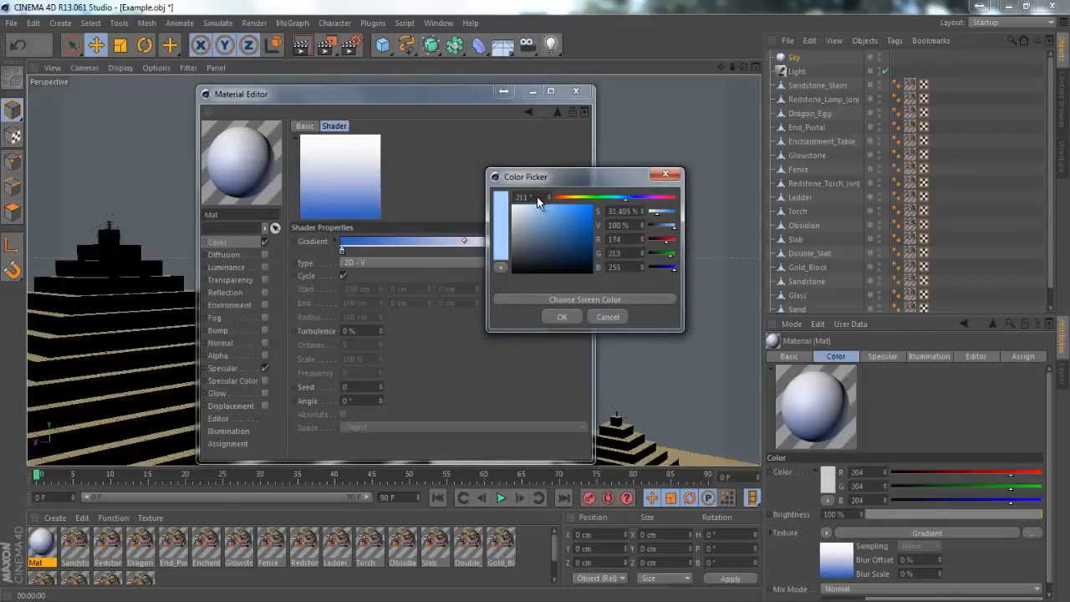
left_click(565, 315)
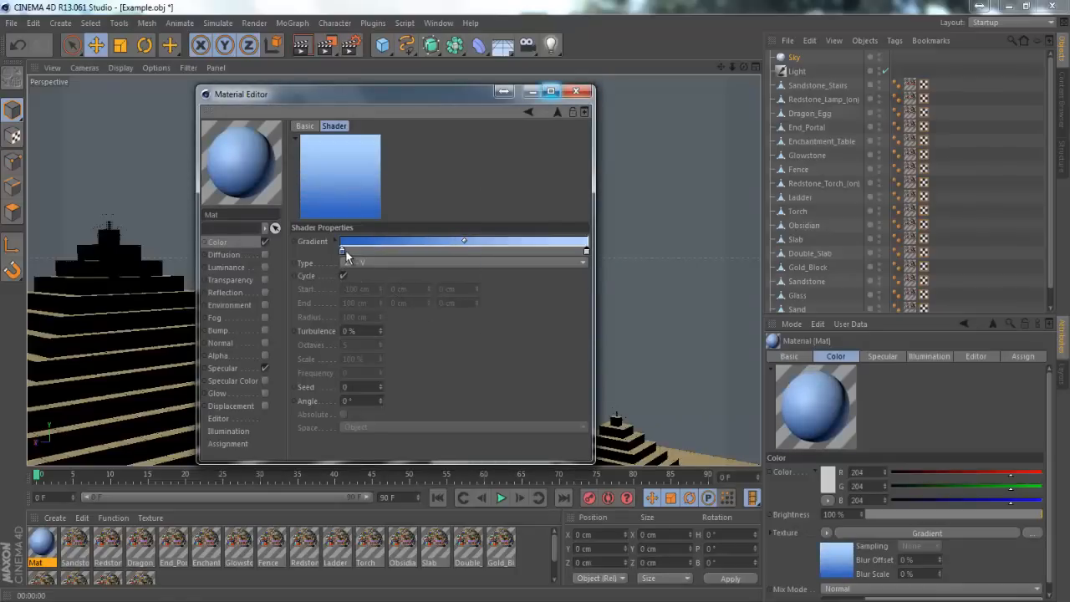
Darken the gradient's deeper blue end to about RGB 35, 76, 140 and finish editing the material
double_click(341, 251)
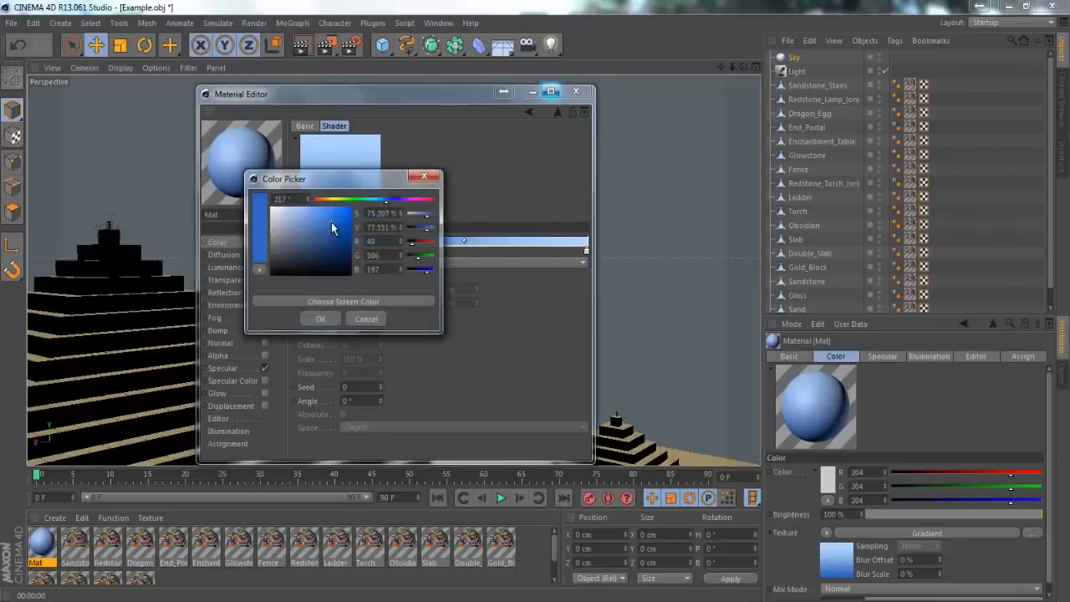
left_click_drag(332, 226, 333, 242)
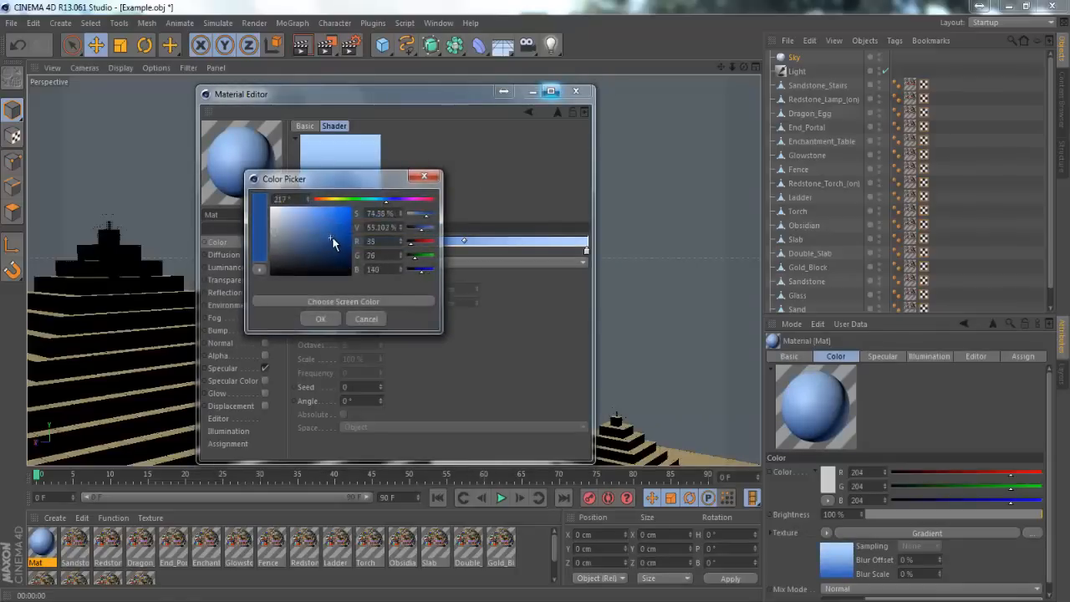
left_click(323, 321)
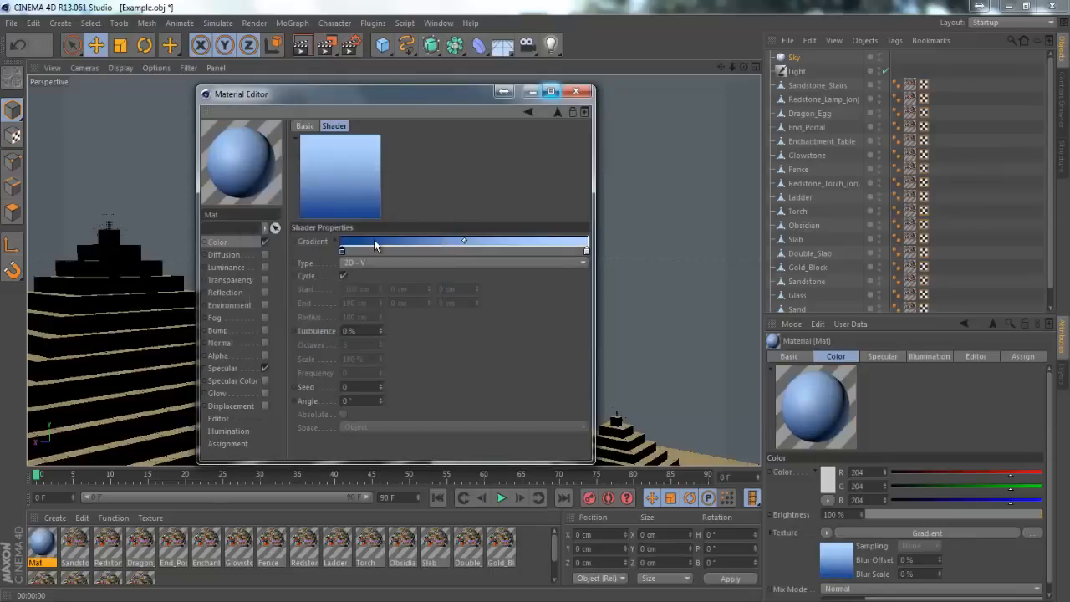
left_click(576, 91)
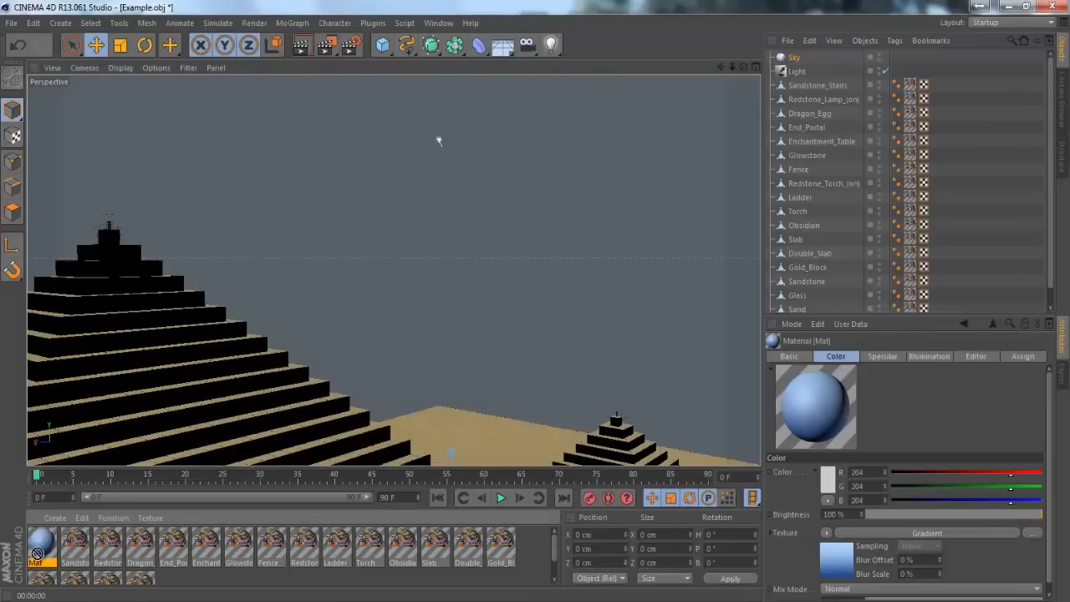
Apply the blue gradient material to the Sky object and preview-render the view
double_click(40, 544)
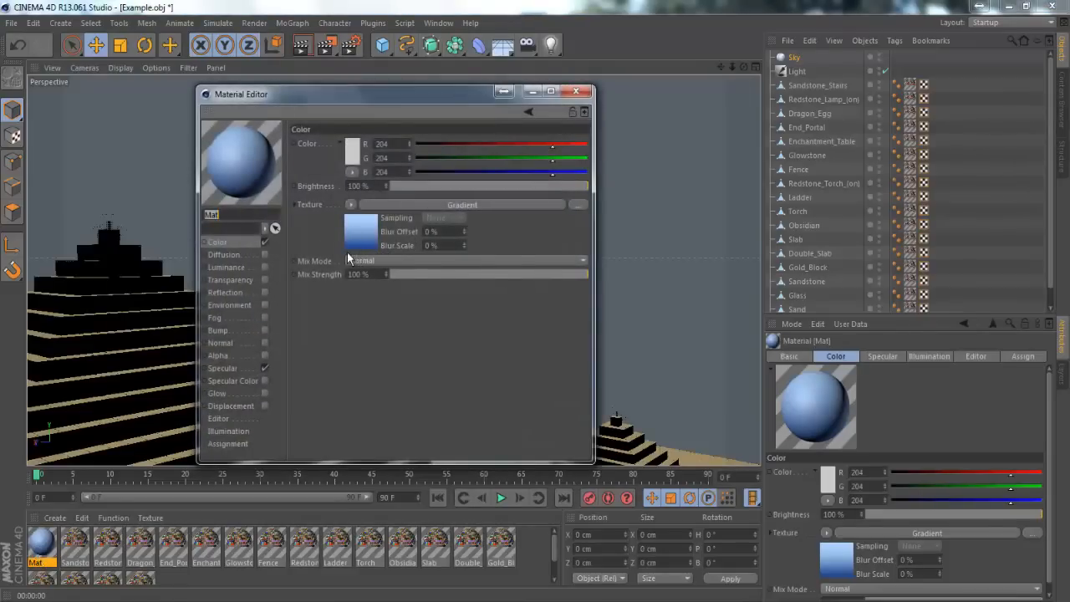
left_click(580, 92)
left_click_drag(476, 266, 513, 207)
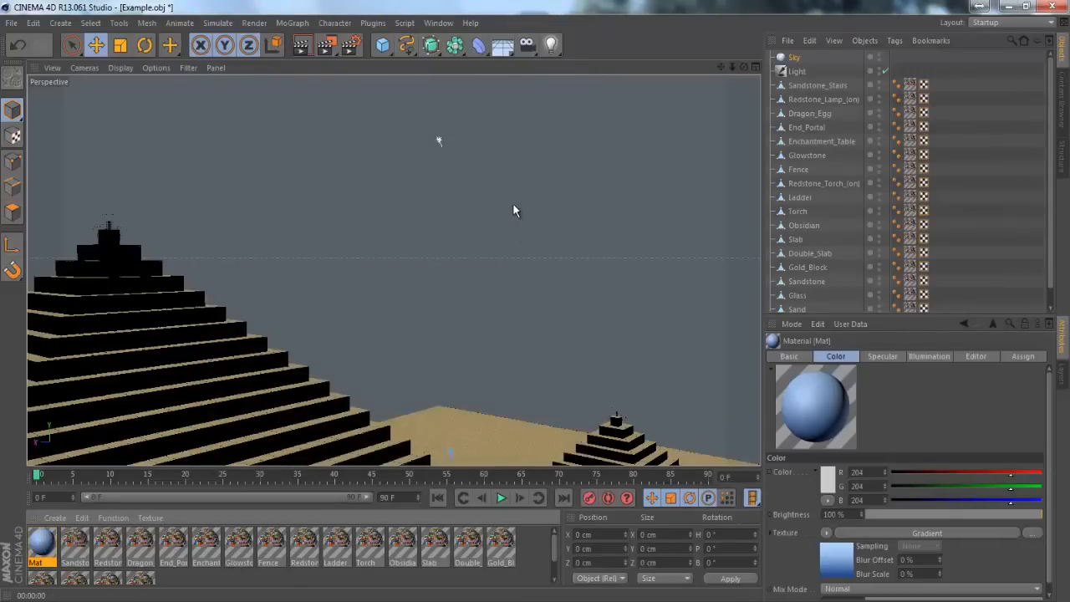
left_click_drag(743, 67, 539, 301)
left_click(306, 46)
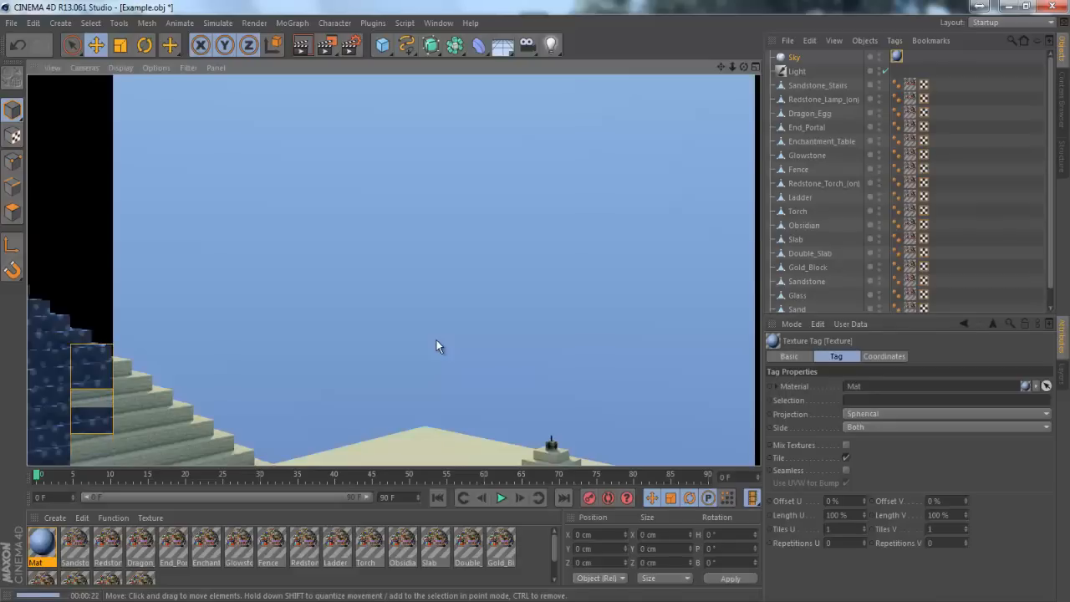
left_click(603, 147)
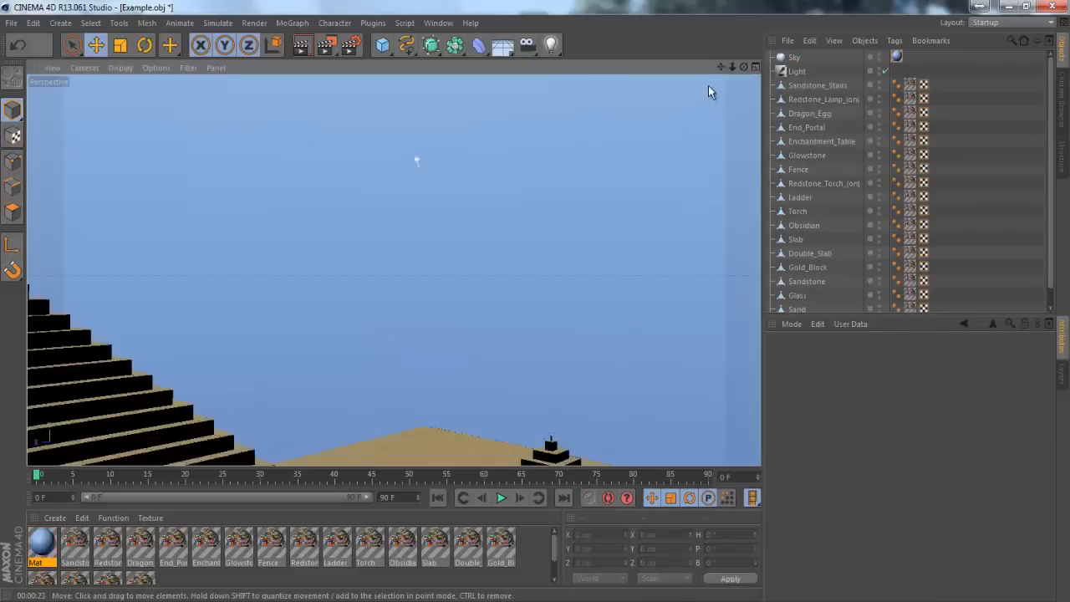
Select the light and preview-render the pyramids with the light in frame above them
left_click_drag(743, 67, 535, 304)
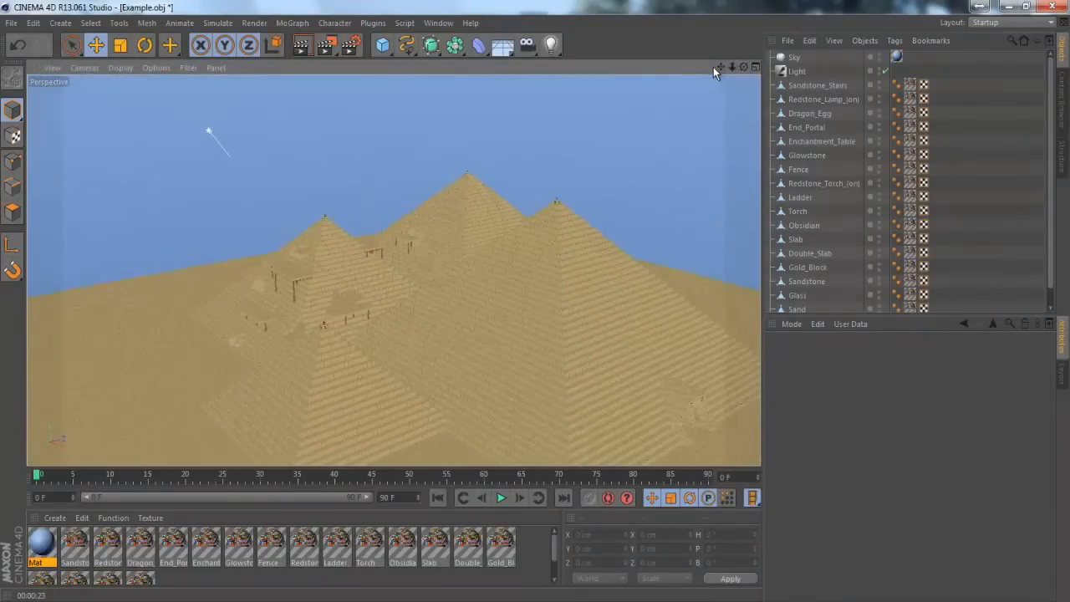
mouse_move(719, 68)
left_mouse_down()
mouse_move(532, 303)
mouse_move(719, 67)
left_mouse_up()
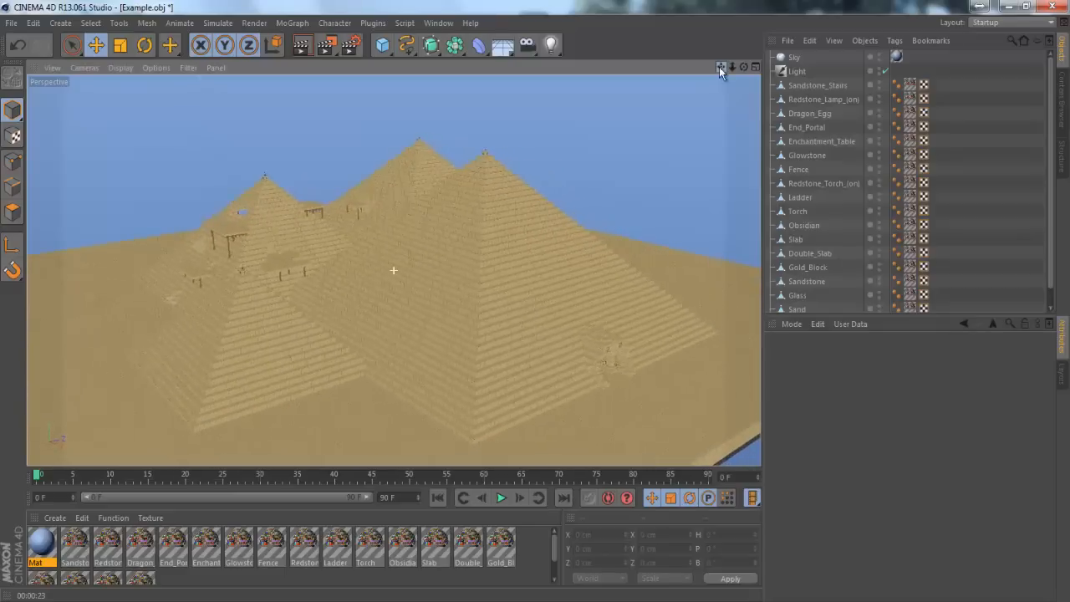
left_click(798, 58)
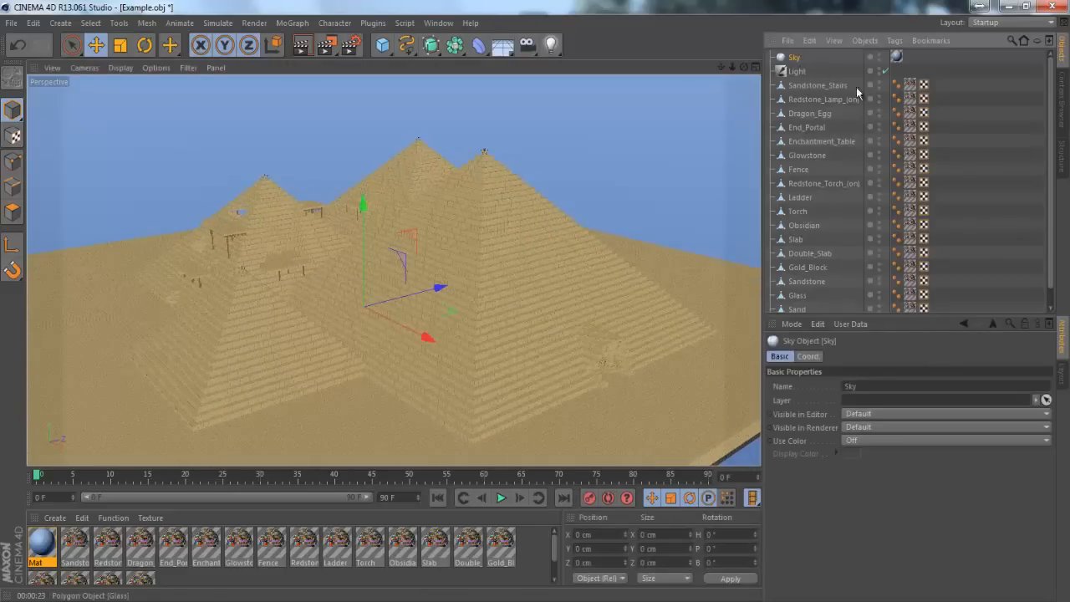
left_click(797, 72)
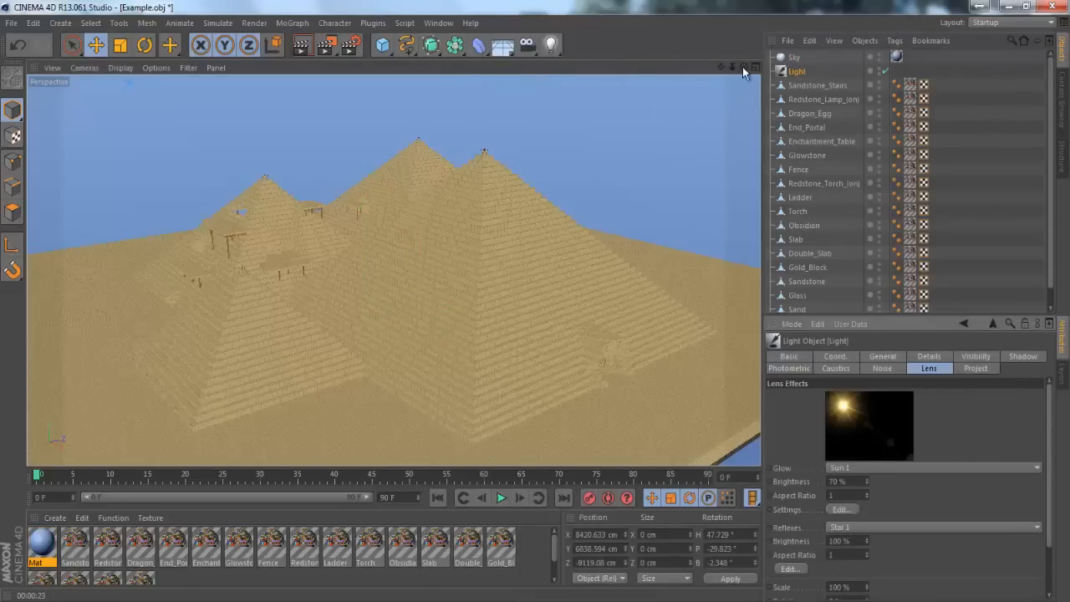
left_click_drag(744, 66, 416, 268)
mouse_move(743, 67)
left_mouse_down()
mouse_move(535, 307)
mouse_move(720, 67)
mouse_move(740, 63)
mouse_move(535, 304)
mouse_move(732, 66)
left_mouse_up()
left_click_drag(535, 307, 535, 304)
scroll(399, 232, "up", 2)
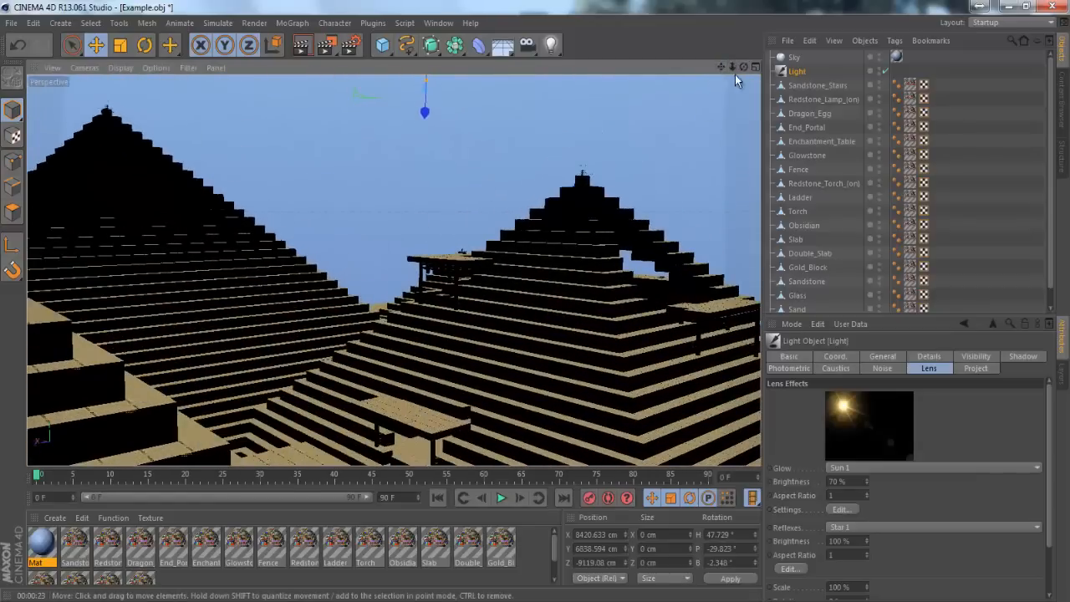
left_click_drag(733, 69, 536, 308)
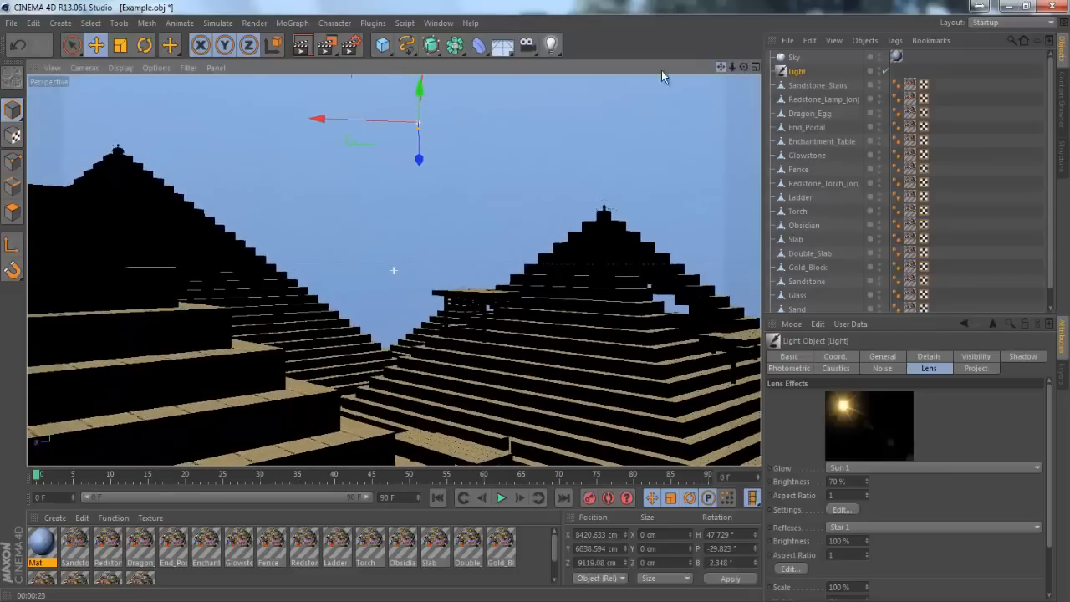
left_click(309, 47)
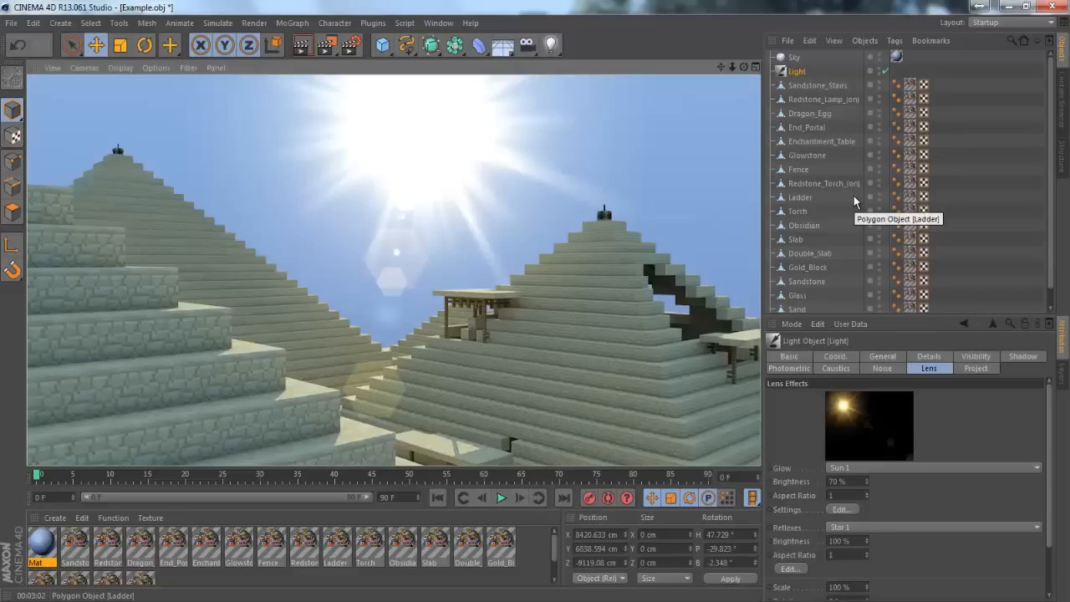
Set the glow brightness in the light's lens effects to 40%
left_click(790, 71)
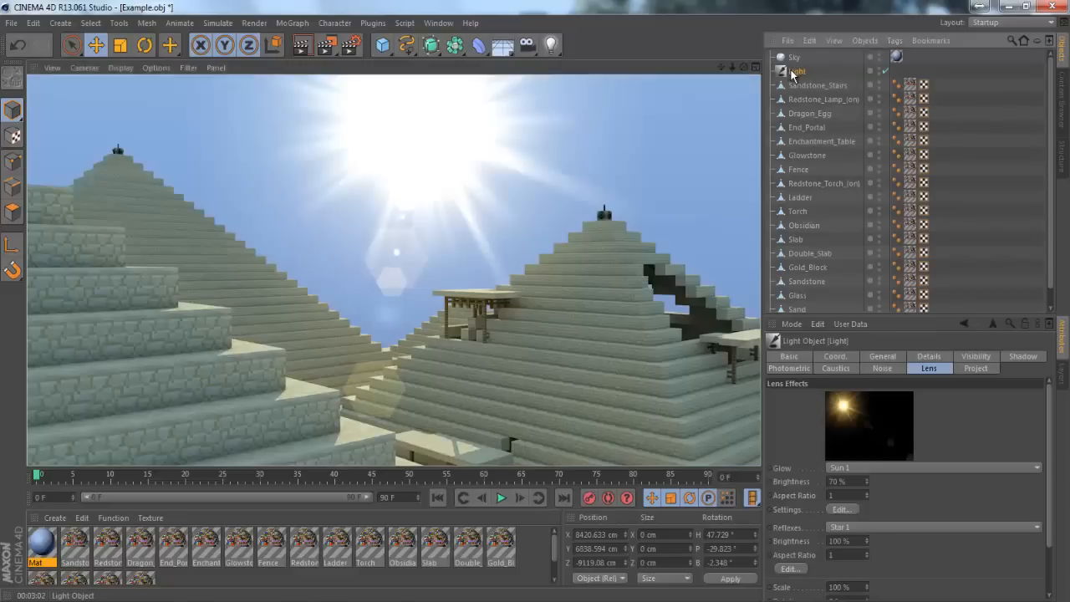
left_click(866, 484)
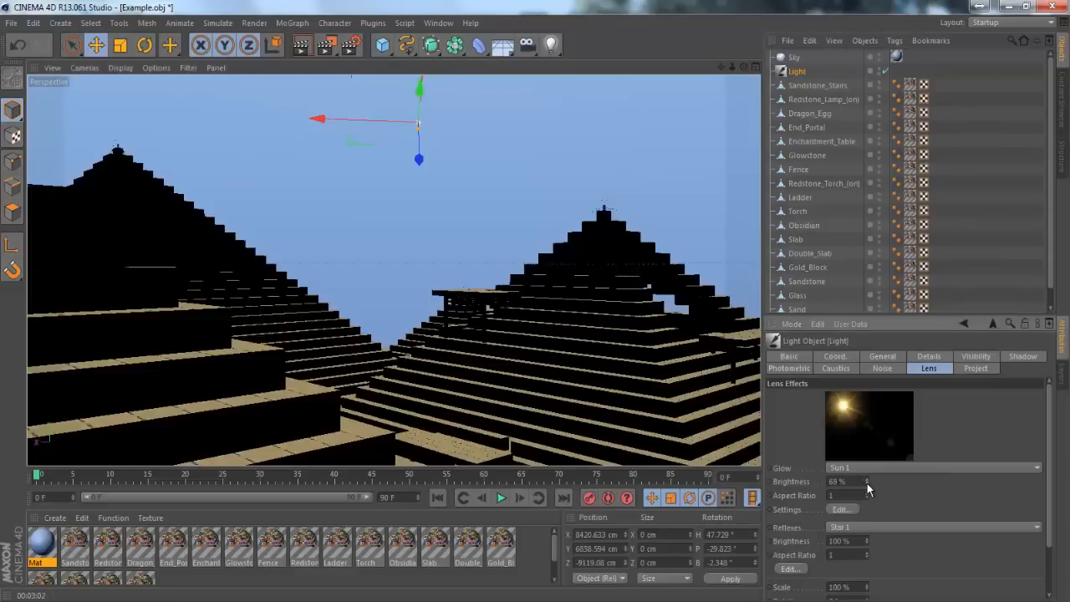
left_click(866, 483)
left_click_drag(846, 481, 782, 481)
type("40")
key("Return")
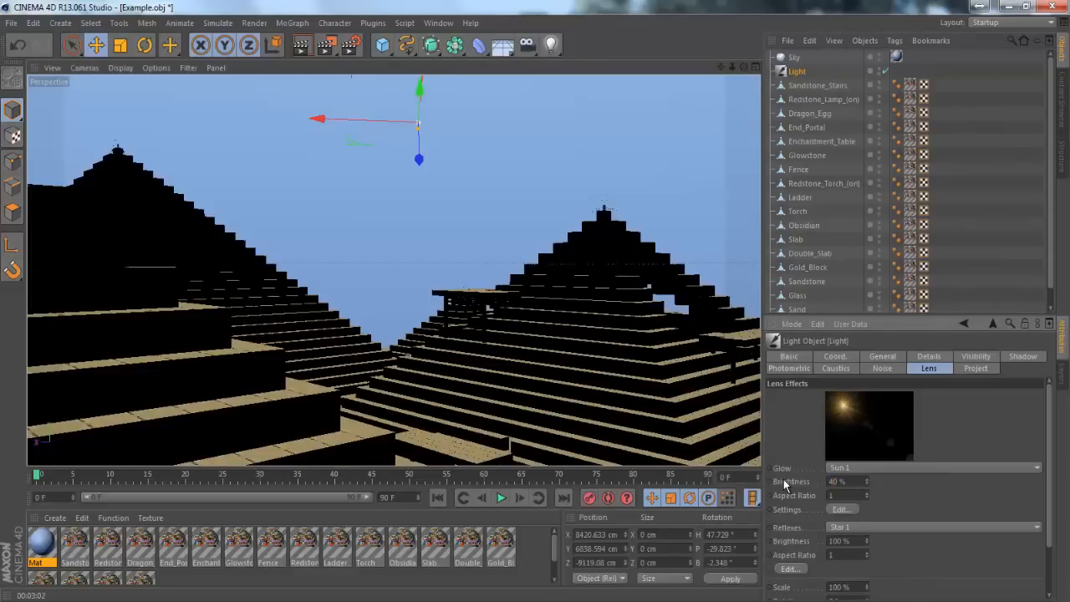